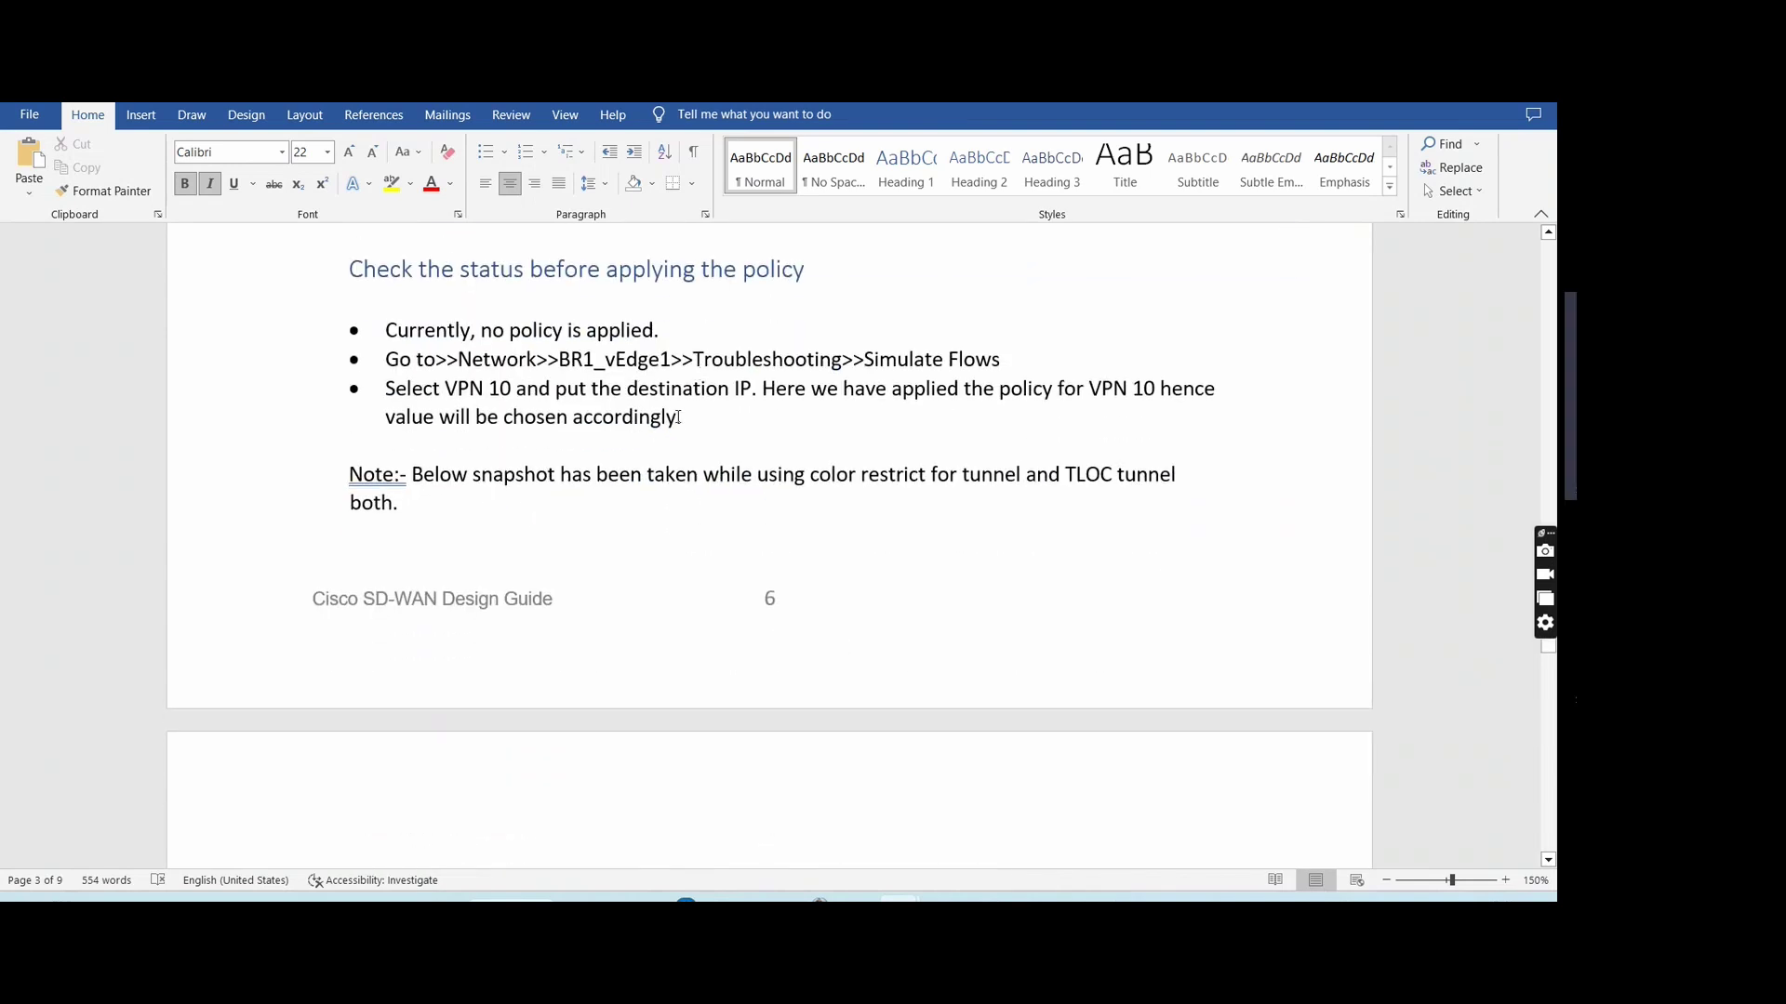
# Review the guide's sections on checking simulated flows and latency before and after applying the policy
pyautogui.moveTo(678, 419); pyautogui.dragTo(421, 330)
pyautogui.scroll(-1, 558, 438)
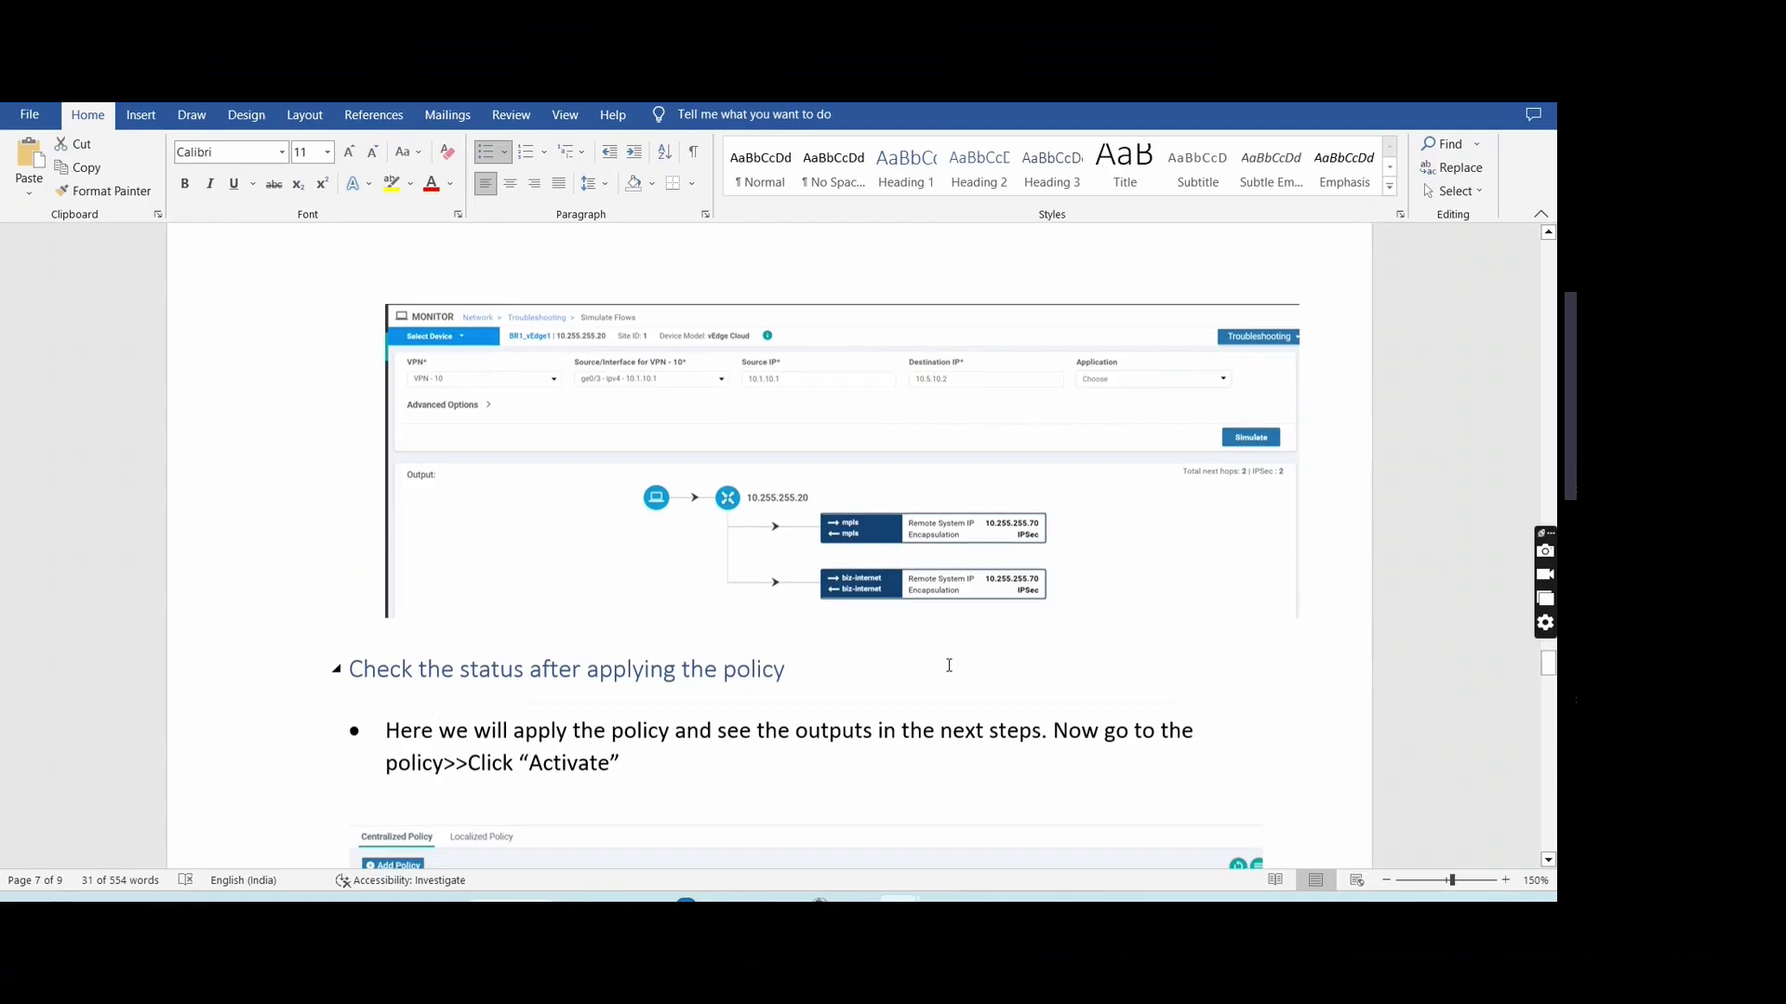
pyautogui.scroll(-8, 945, 666)
pyautogui.scroll(-10, 945, 666)
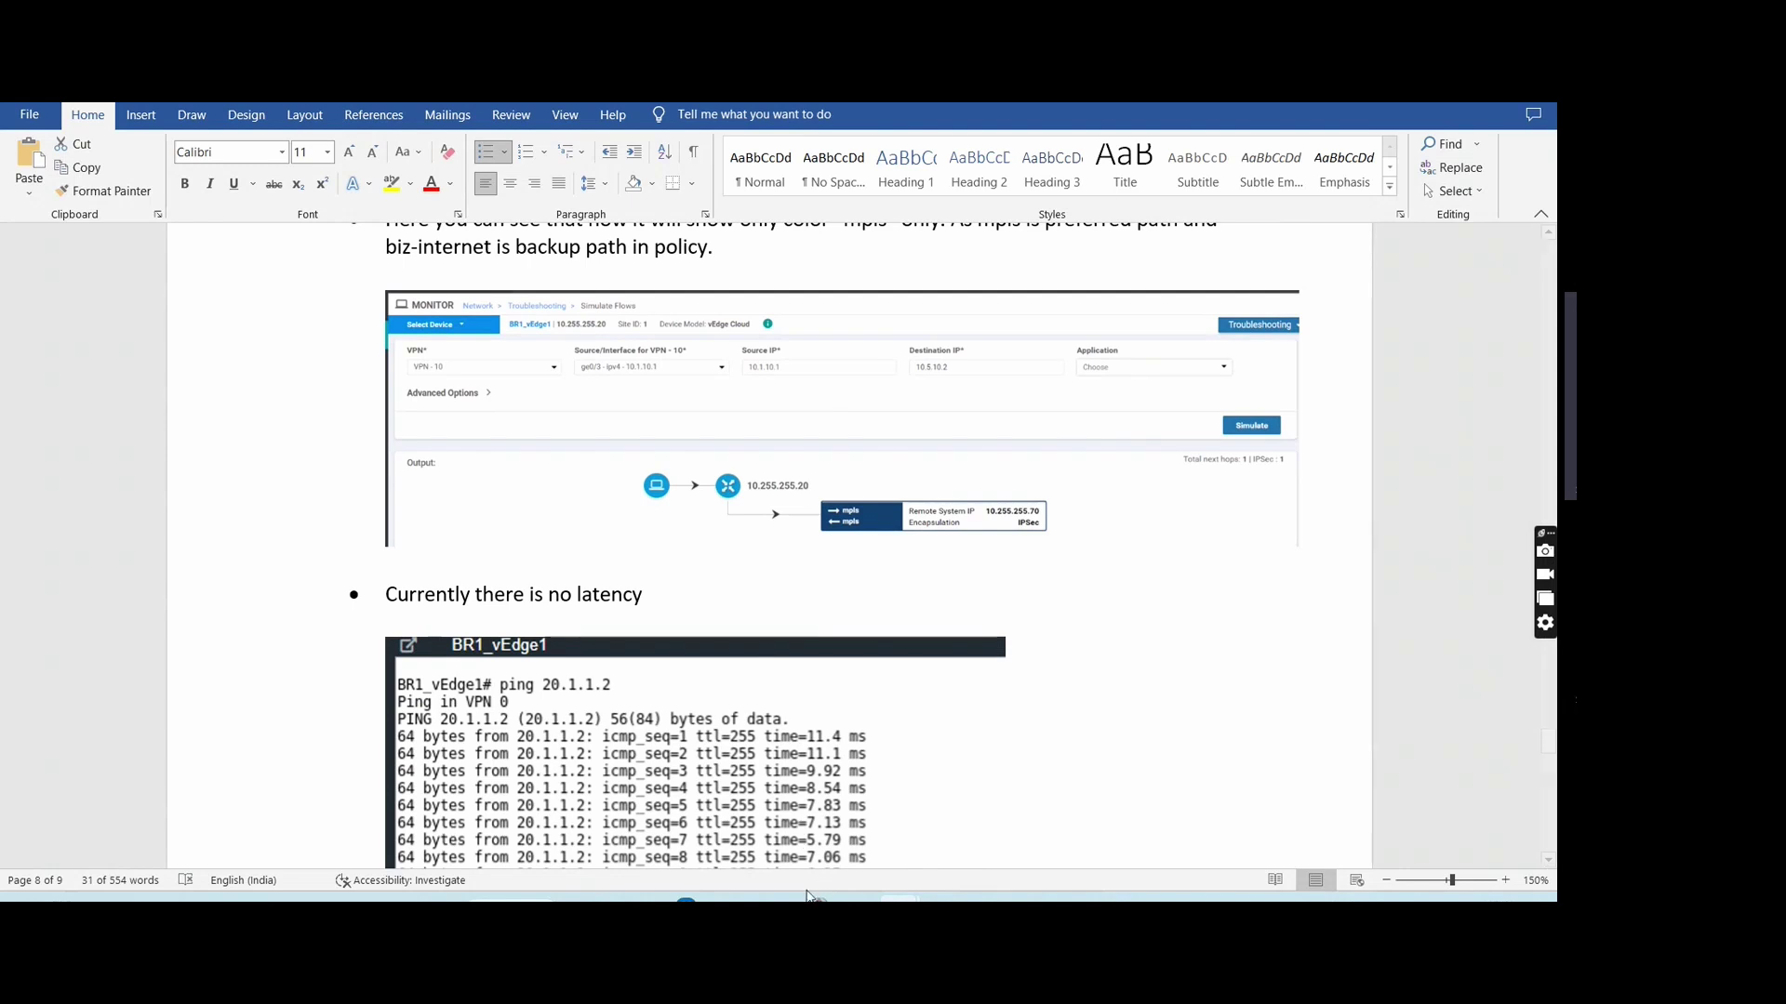
# Switch to Cisco vManage and open Simulate Flows from the troubleshooting page of the vEdge_BR1_Delhi device
pyautogui.moveTo(812, 900)
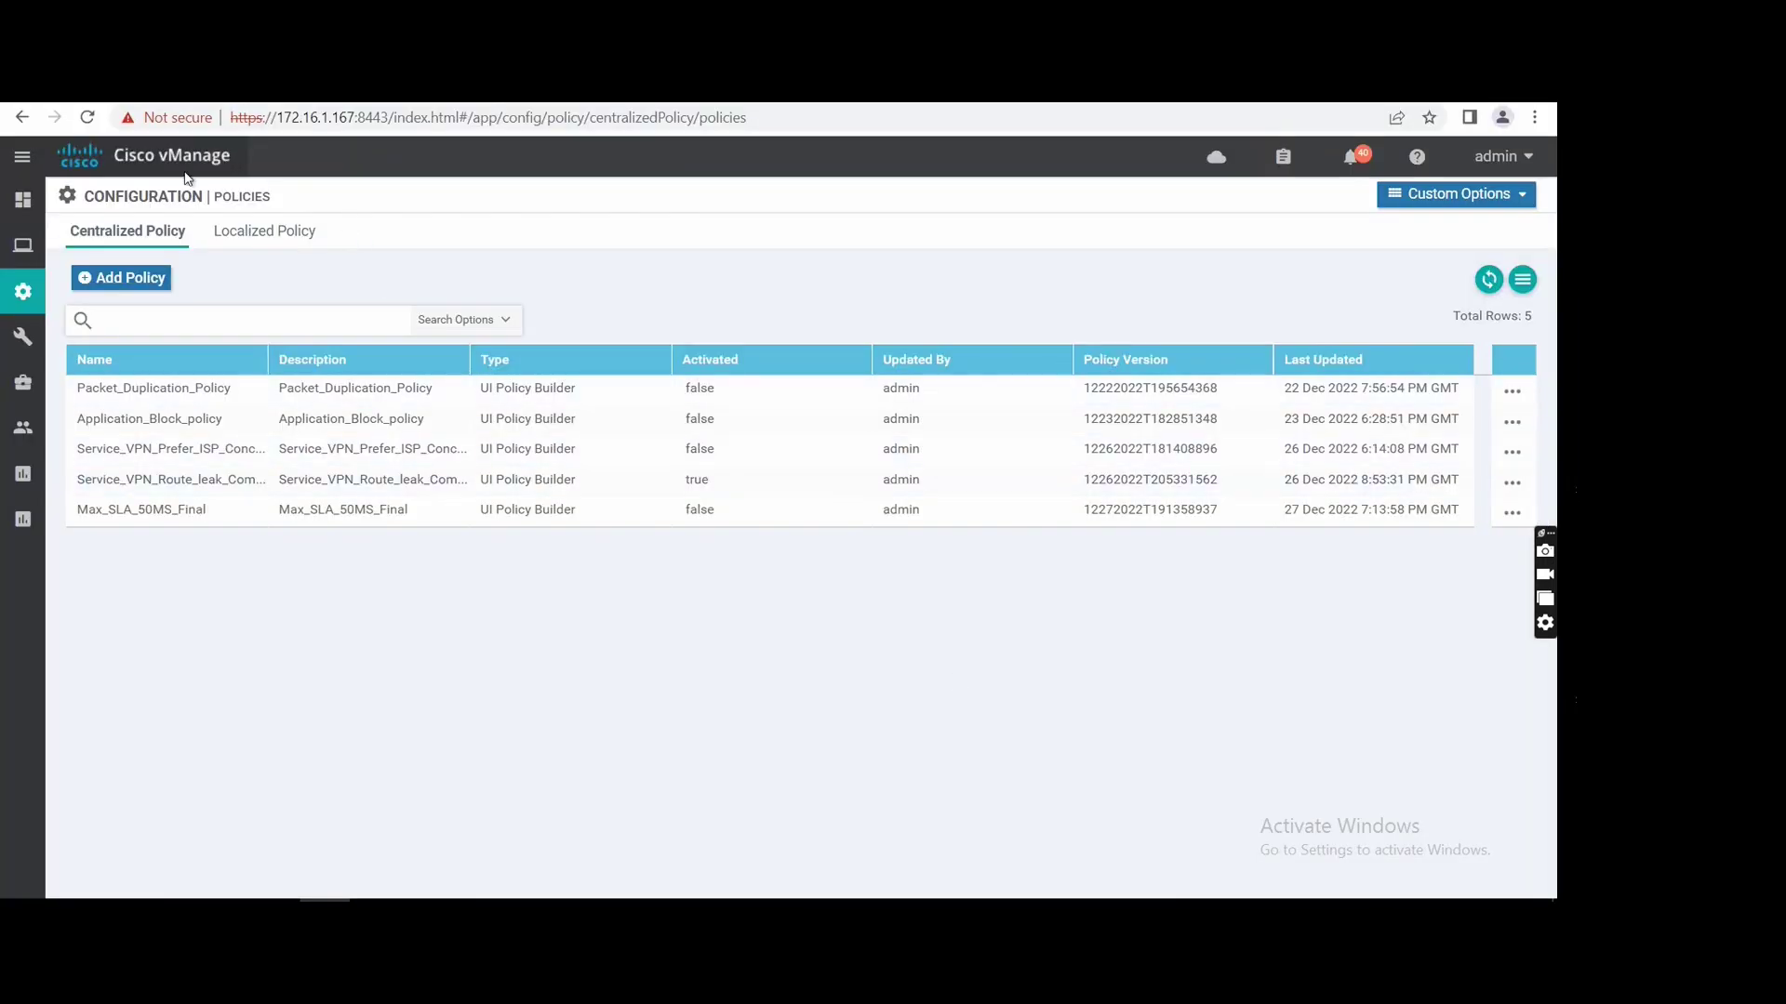
pyautogui.moveTo(64, 267)
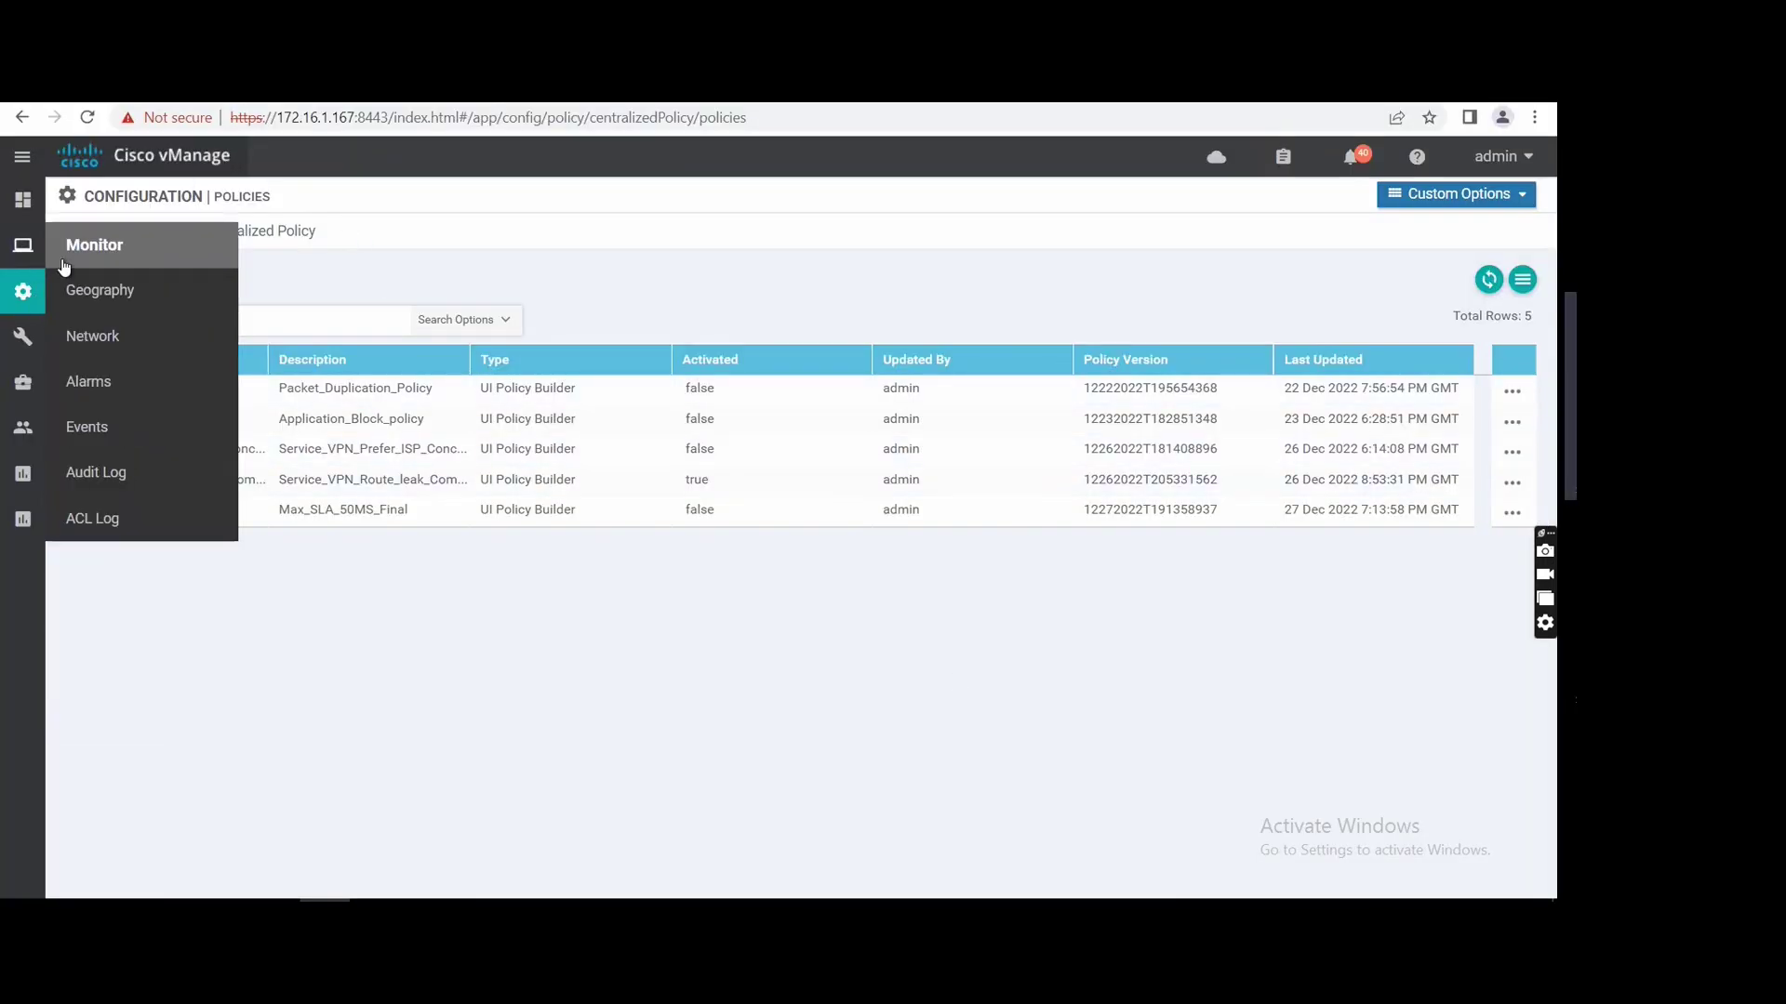
pyautogui.click(84, 336)
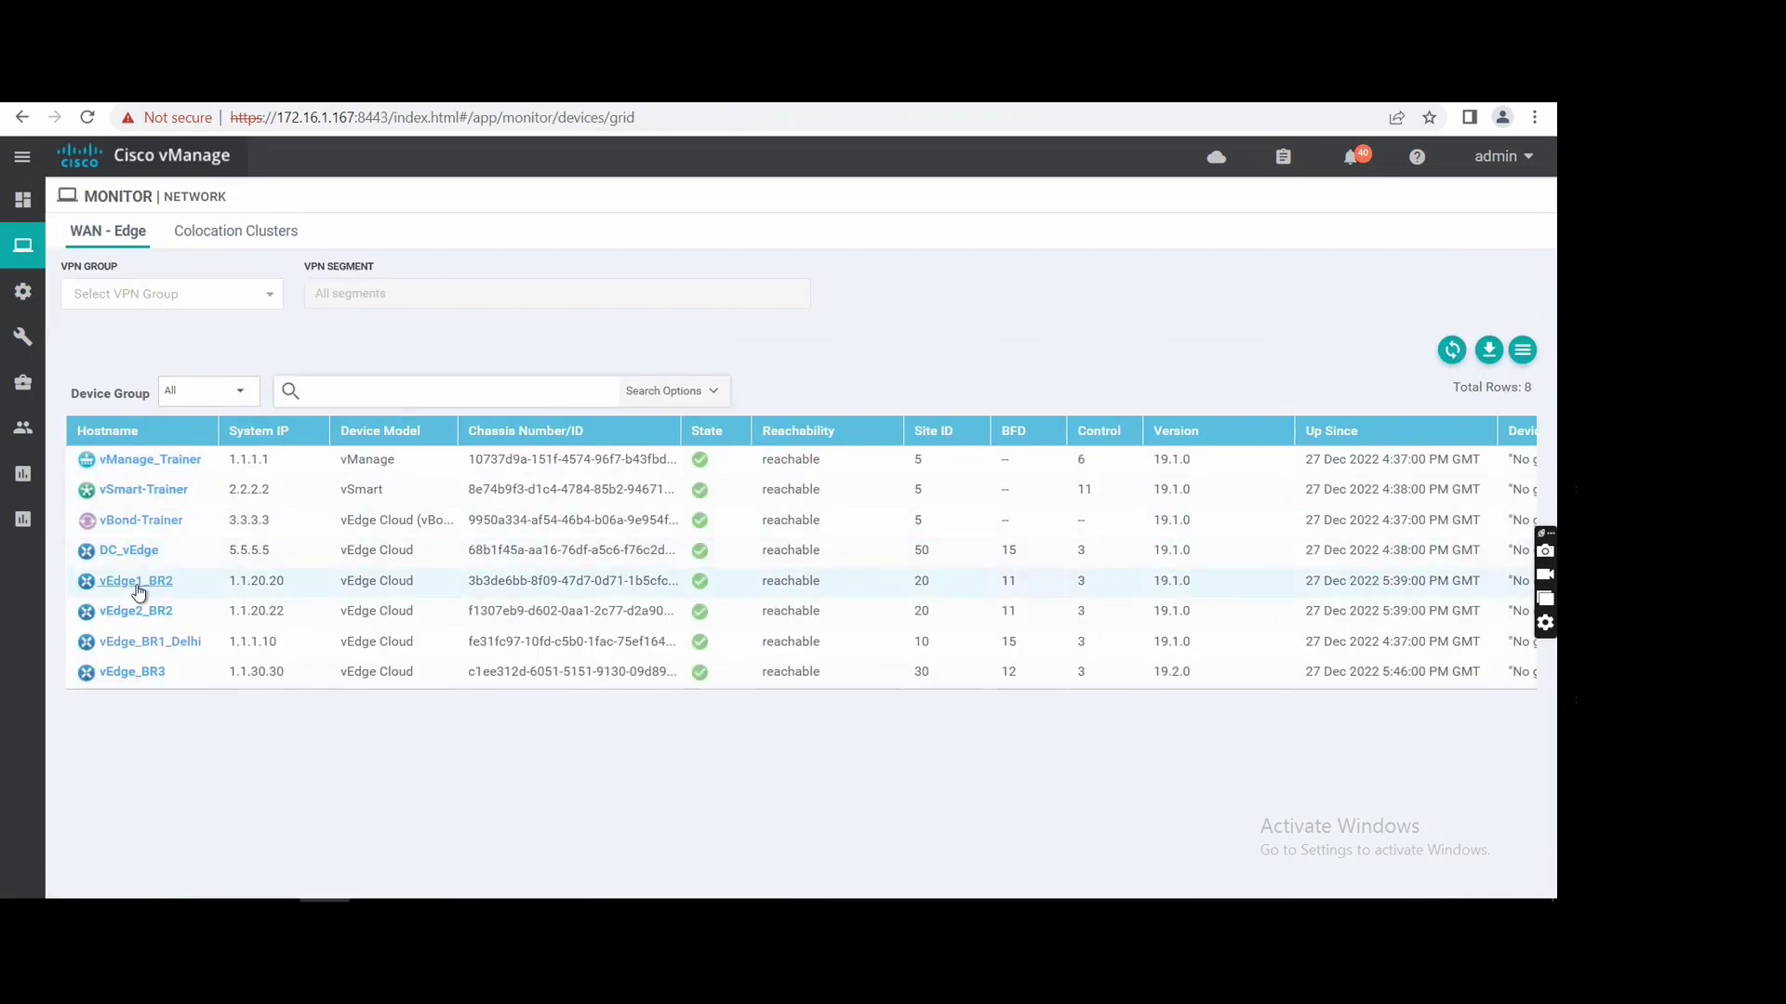
pyautogui.moveTo(141, 604); pyautogui.dragTo(147, 658)
pyautogui.click(147, 658)
pyautogui.click(196, 642)
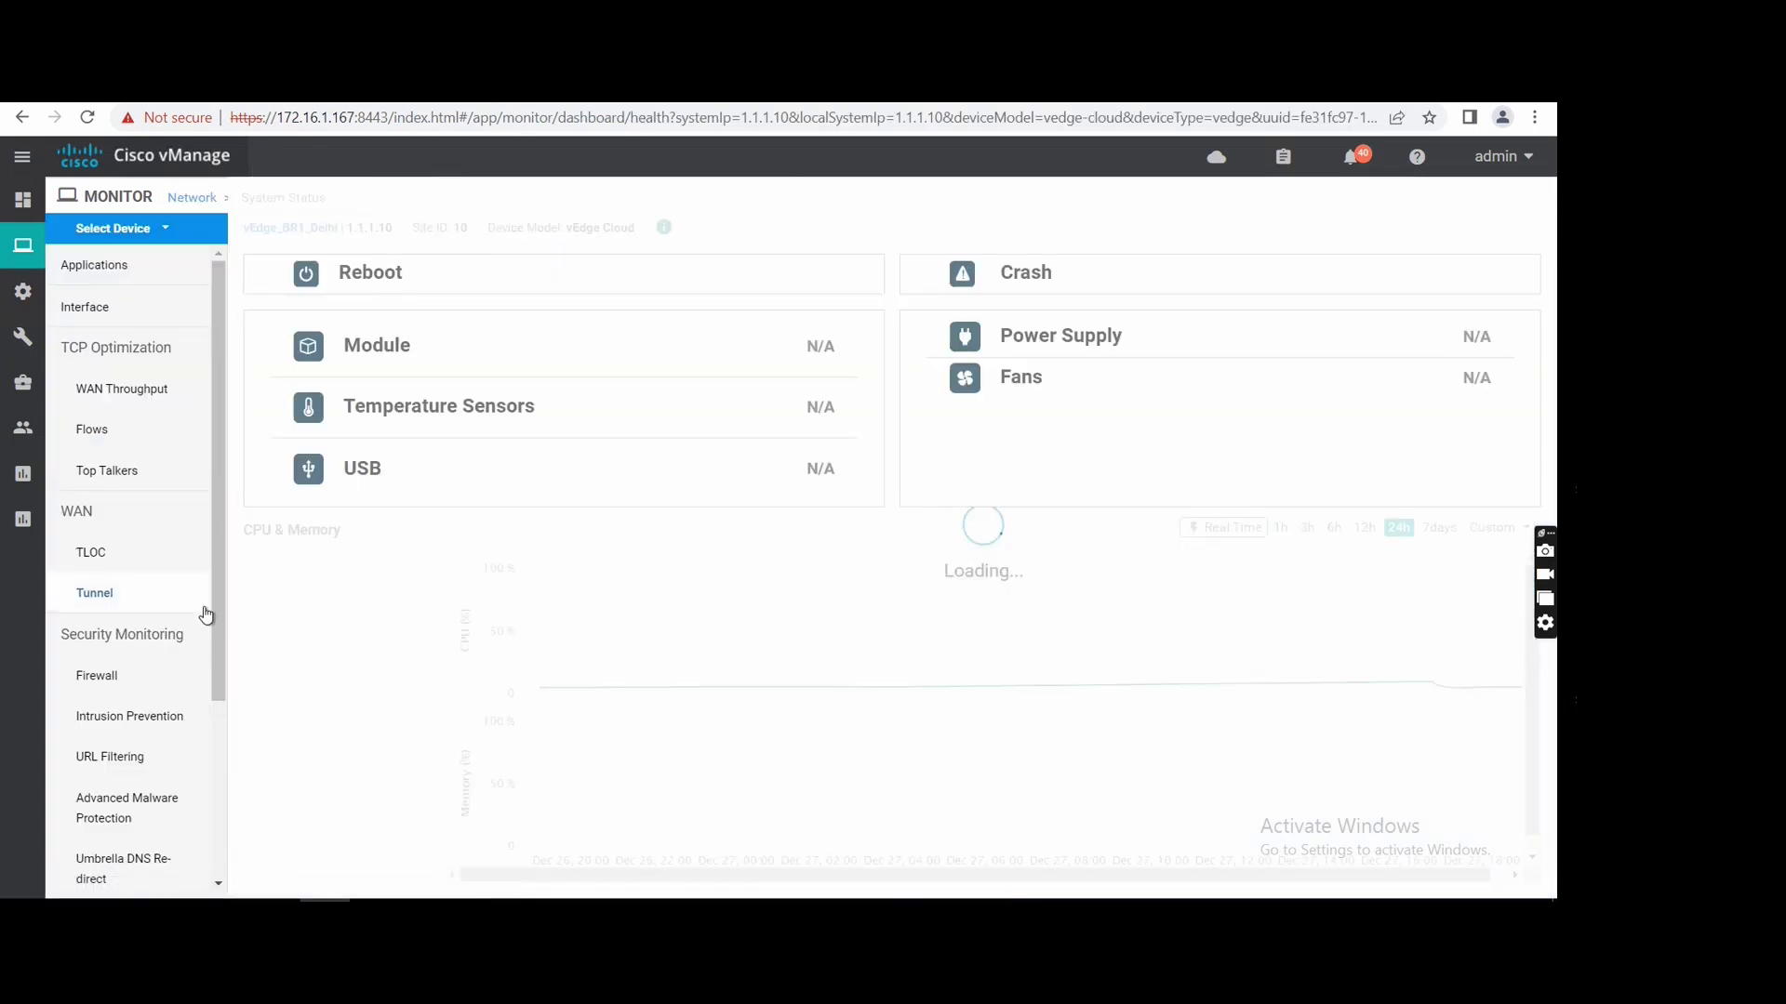
pyautogui.moveTo(217, 619); pyautogui.dragTo(219, 791)
pyautogui.click(101, 848)
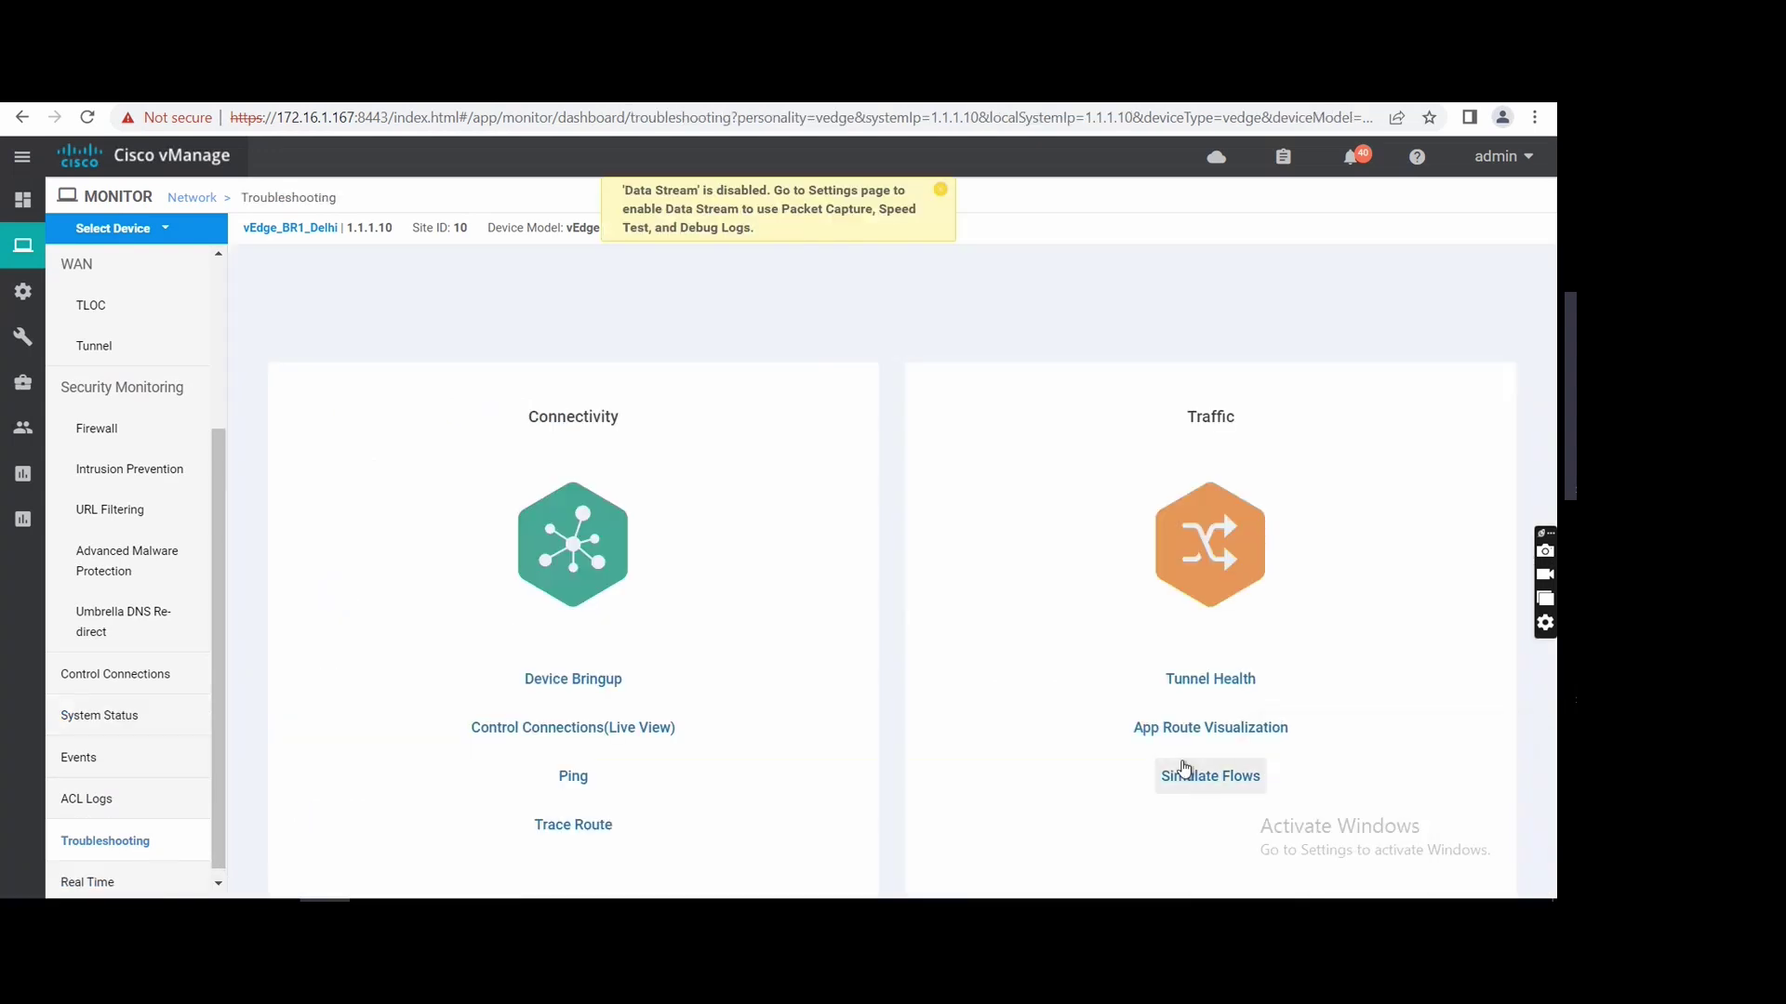
pyautogui.click(1181, 775)
# Set the flow simulation to VPN - 10 with source interface ge0/2 - ipv4 - 10.10.10.1
pyautogui.click(310, 306)
pyautogui.click(227, 342)
pyautogui.click(414, 298)
pyautogui.click(418, 334)
# Check the Site 50 addressing in the topology, enter destination IP 10.50.50.1, and run the flow simulation
pyautogui.click(955, 297)
pyautogui.press('Escape')
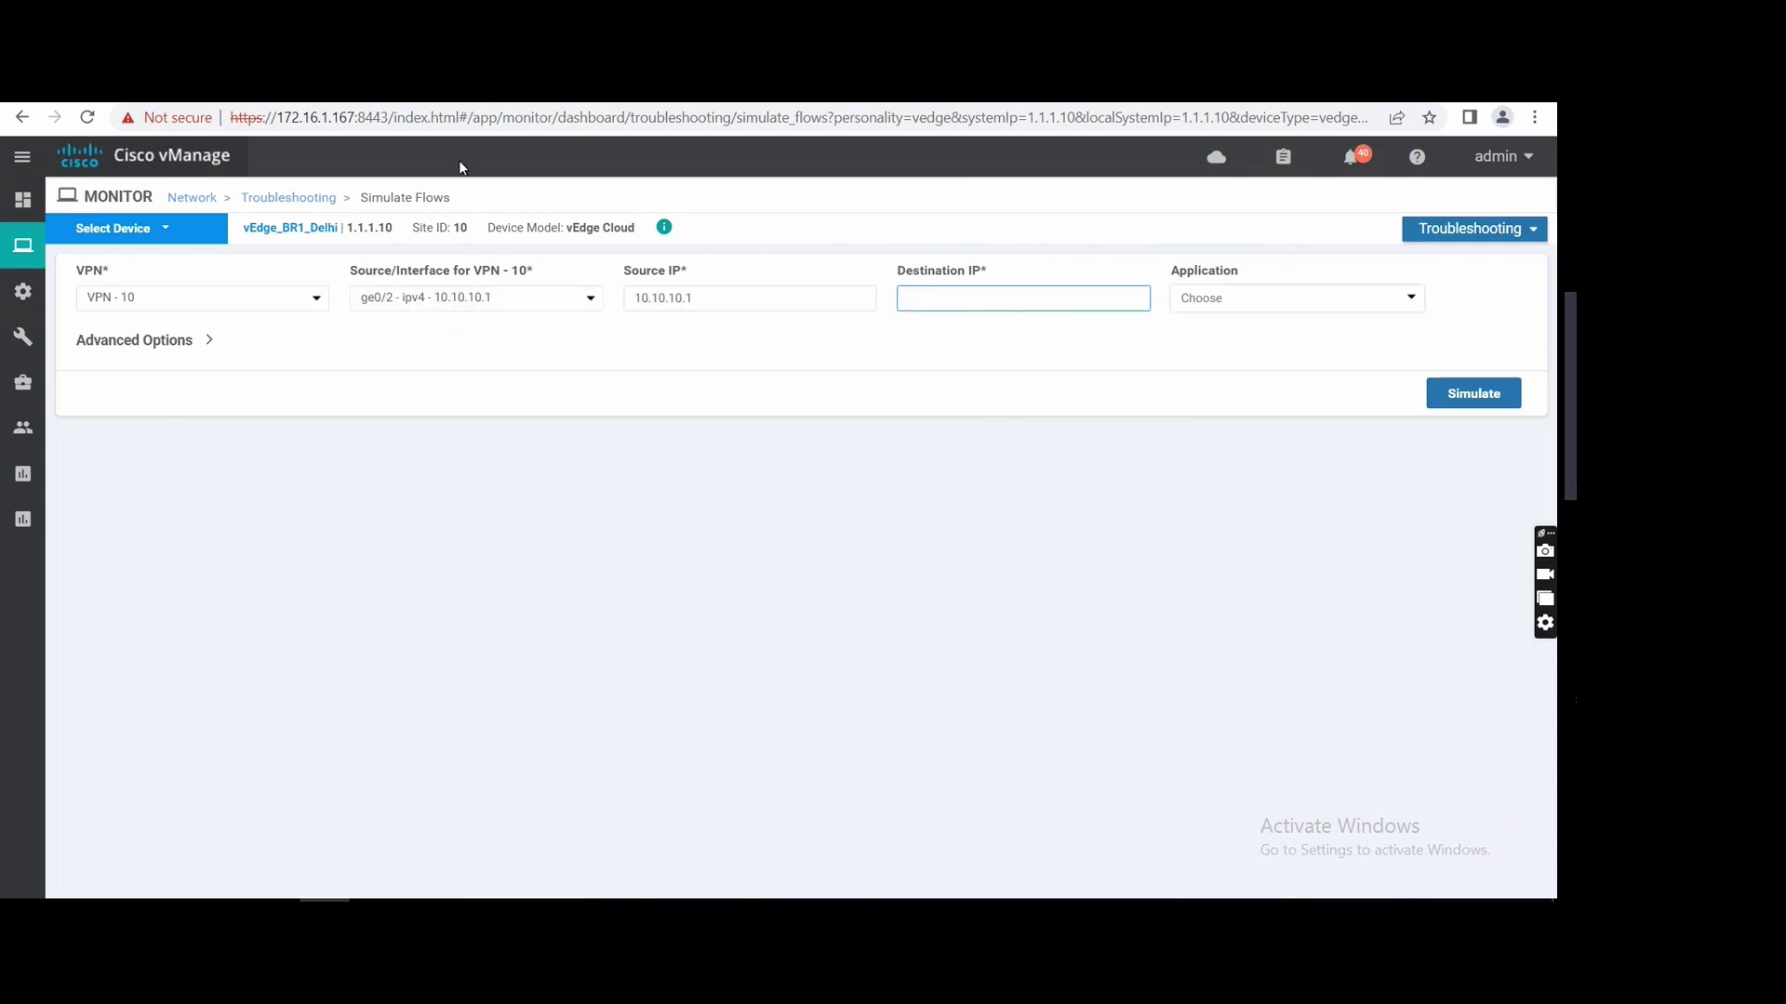
pyautogui.hotkey('ctrl', 'Tab')
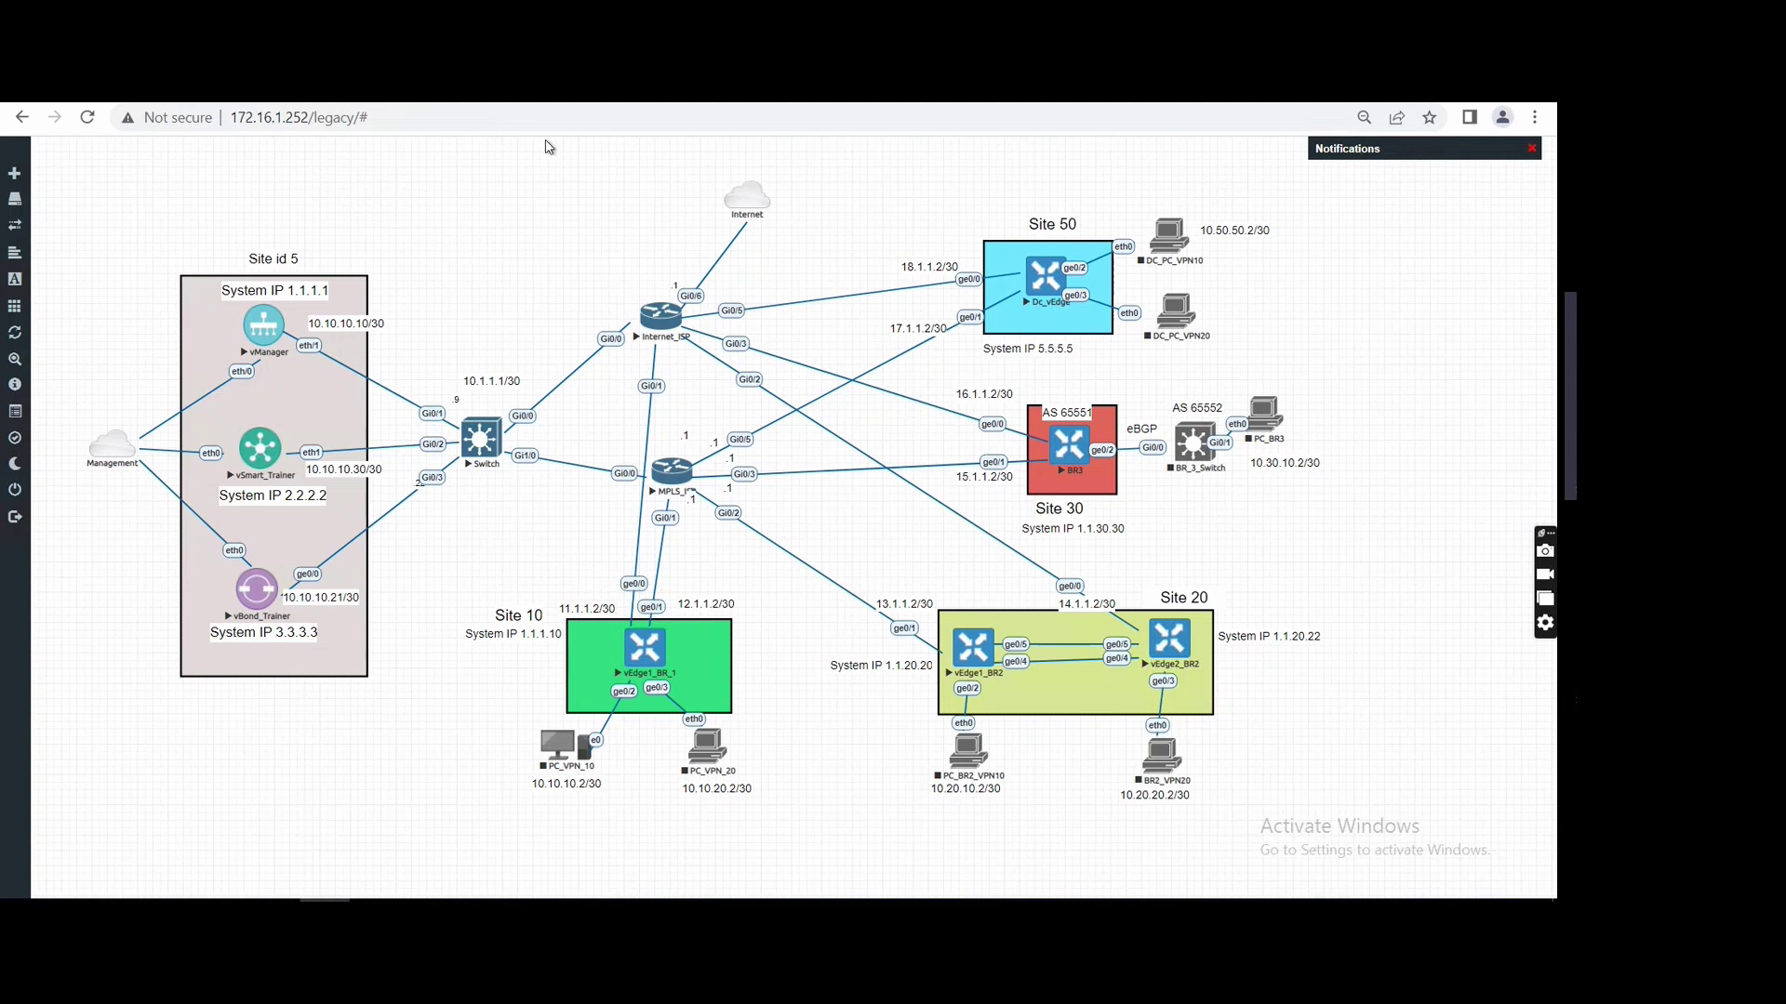
pyautogui.hotkey('ctrl', 'shift', 'Tab')
pyautogui.write('10.50.50.1')
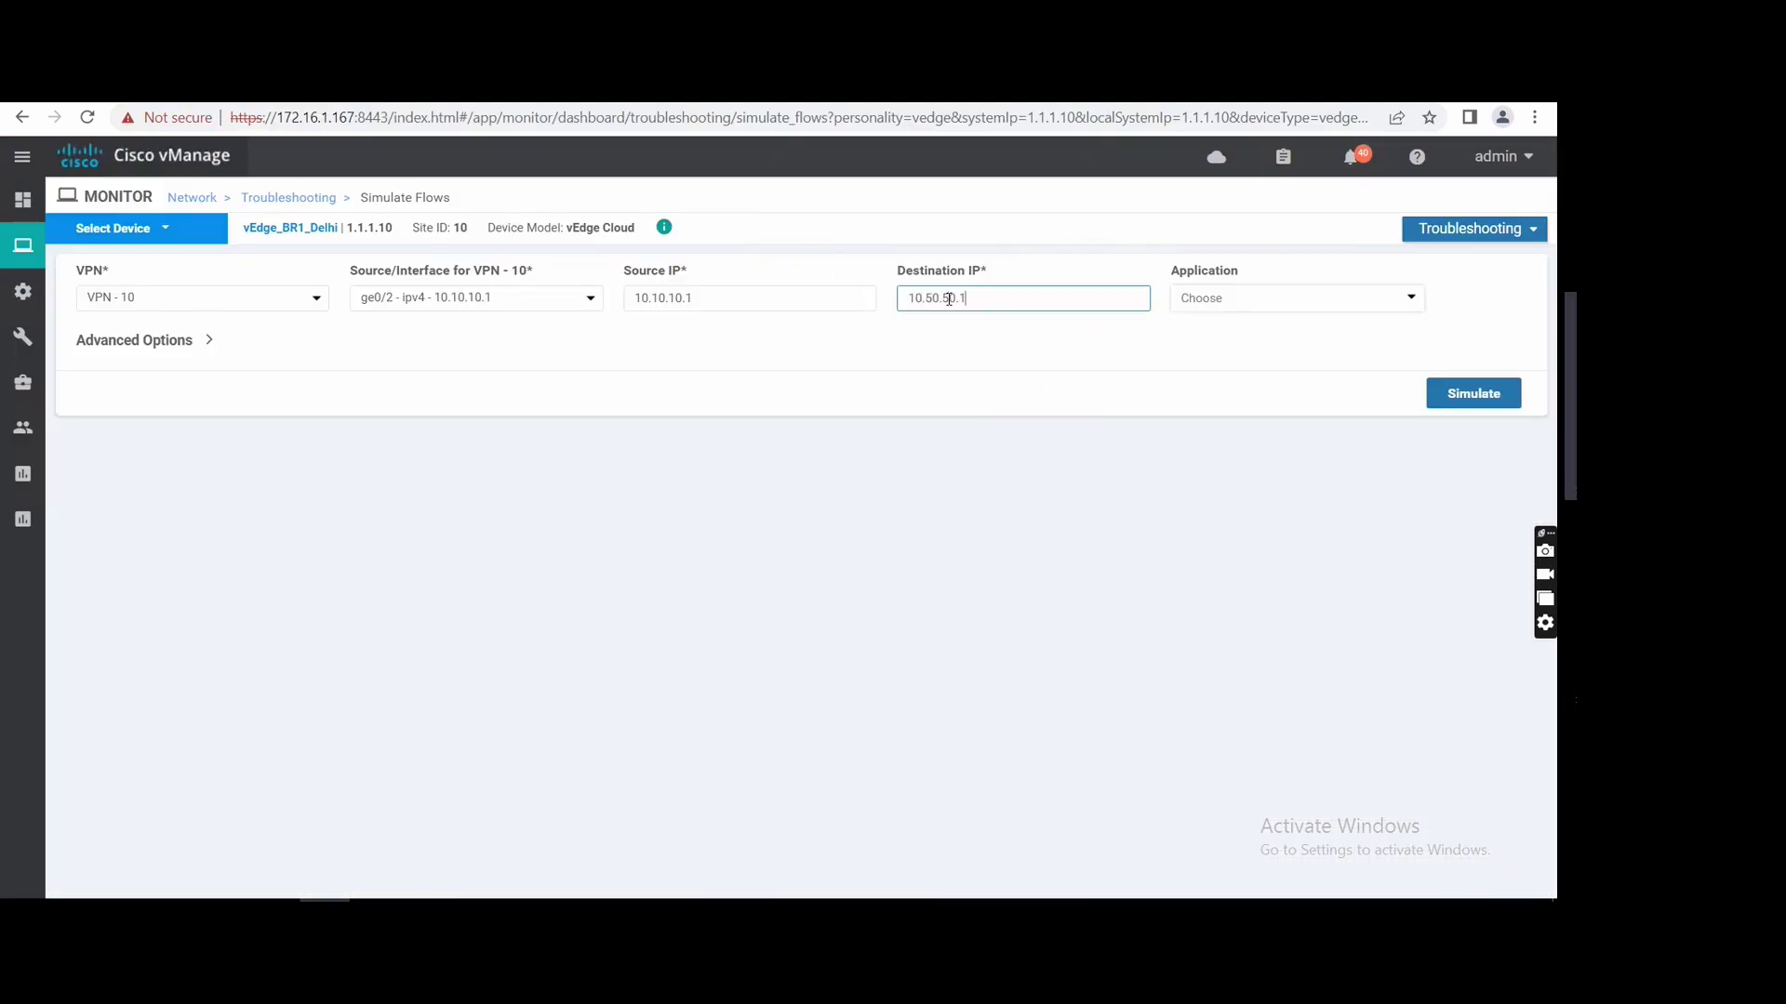
pyautogui.click(1460, 394)
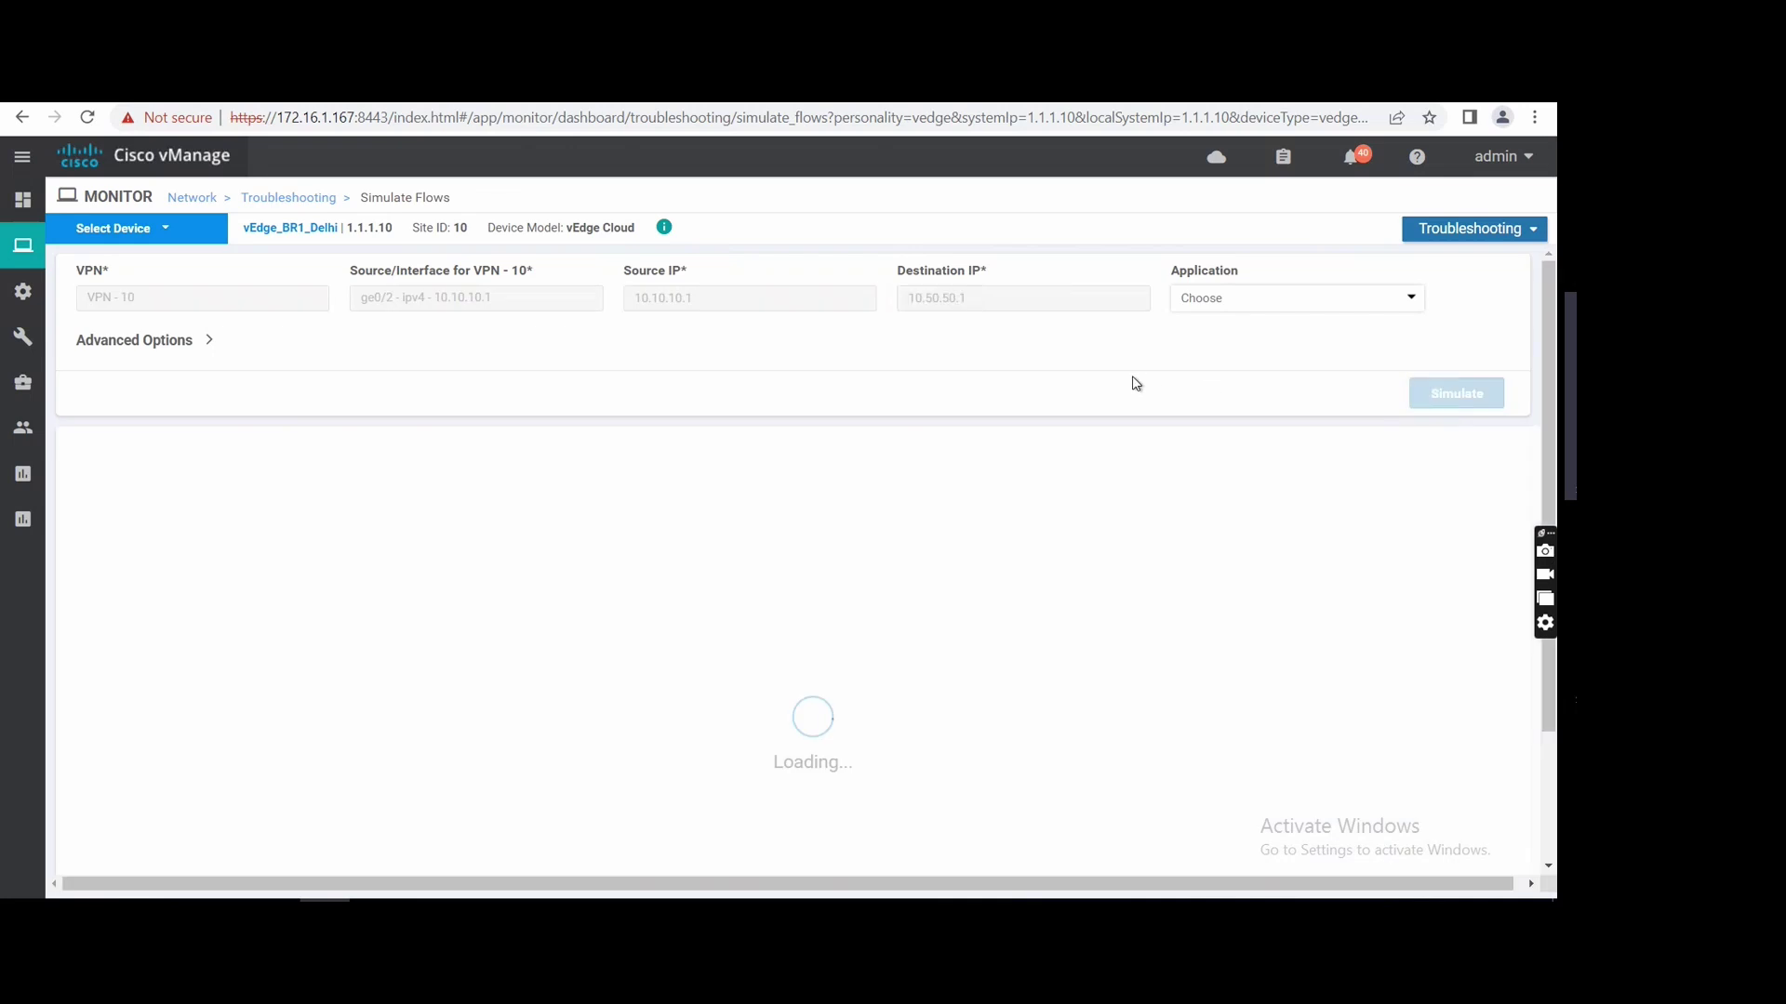
pyautogui.scroll(-2, 906, 479)
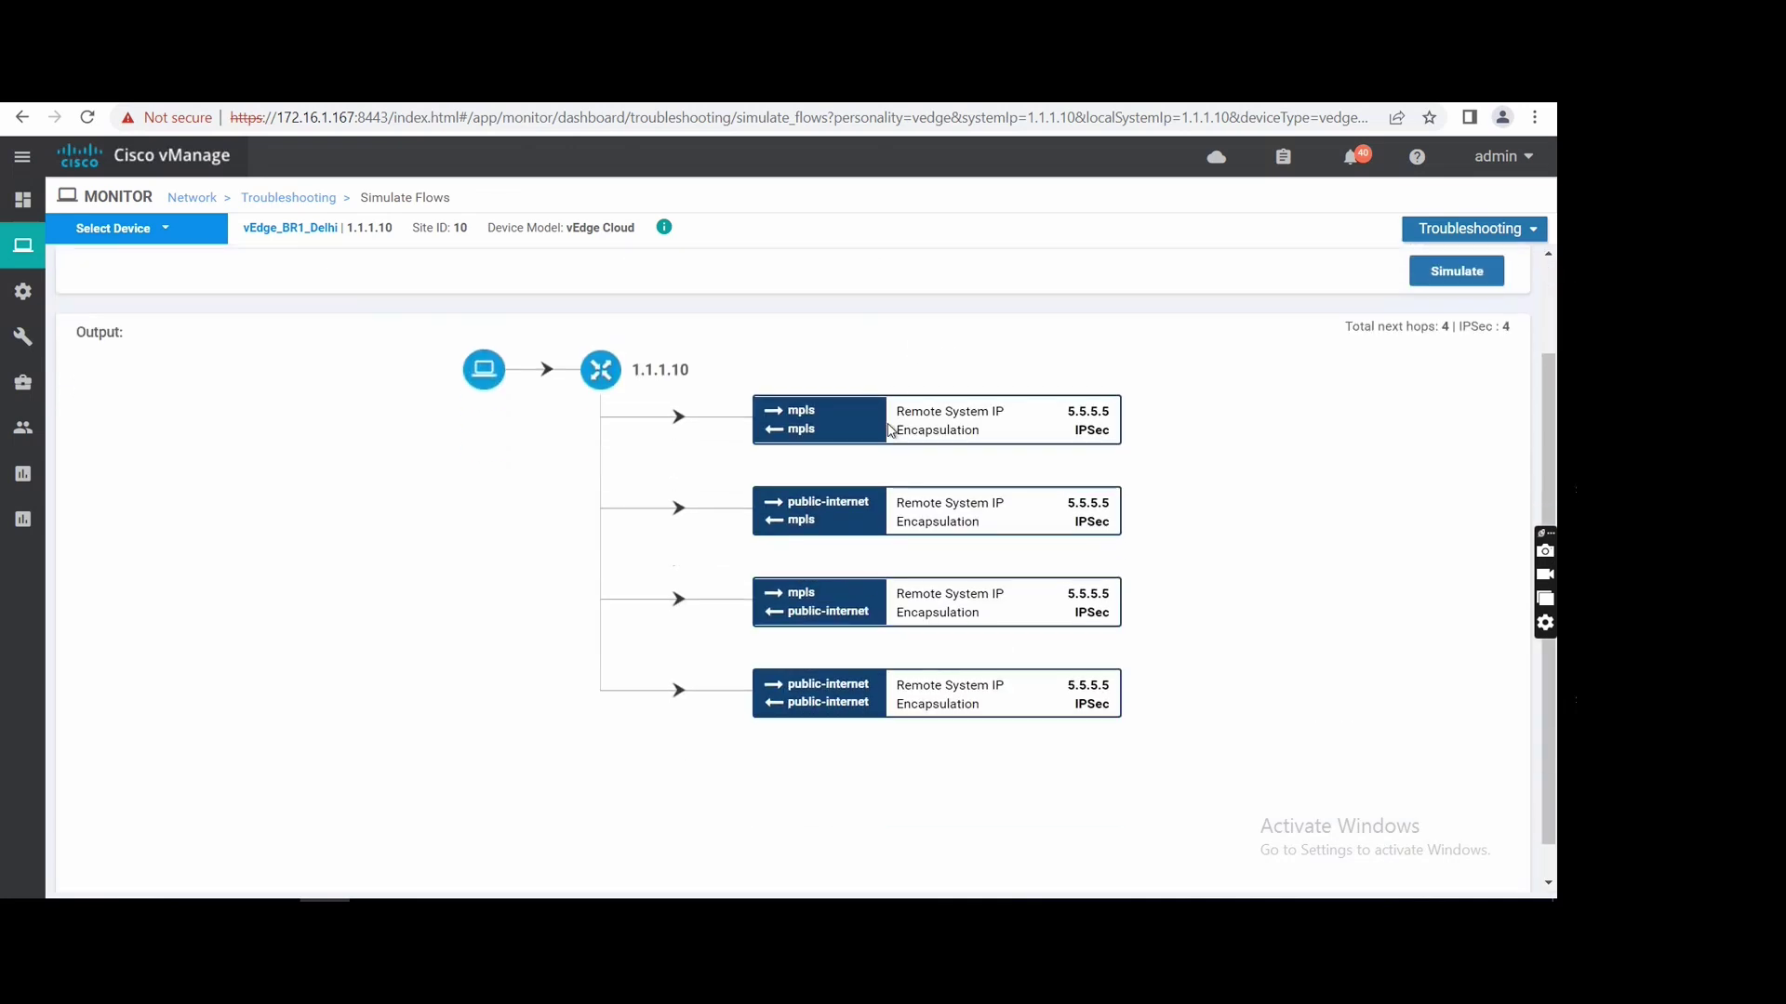
pyautogui.scroll(1, 896, 499)
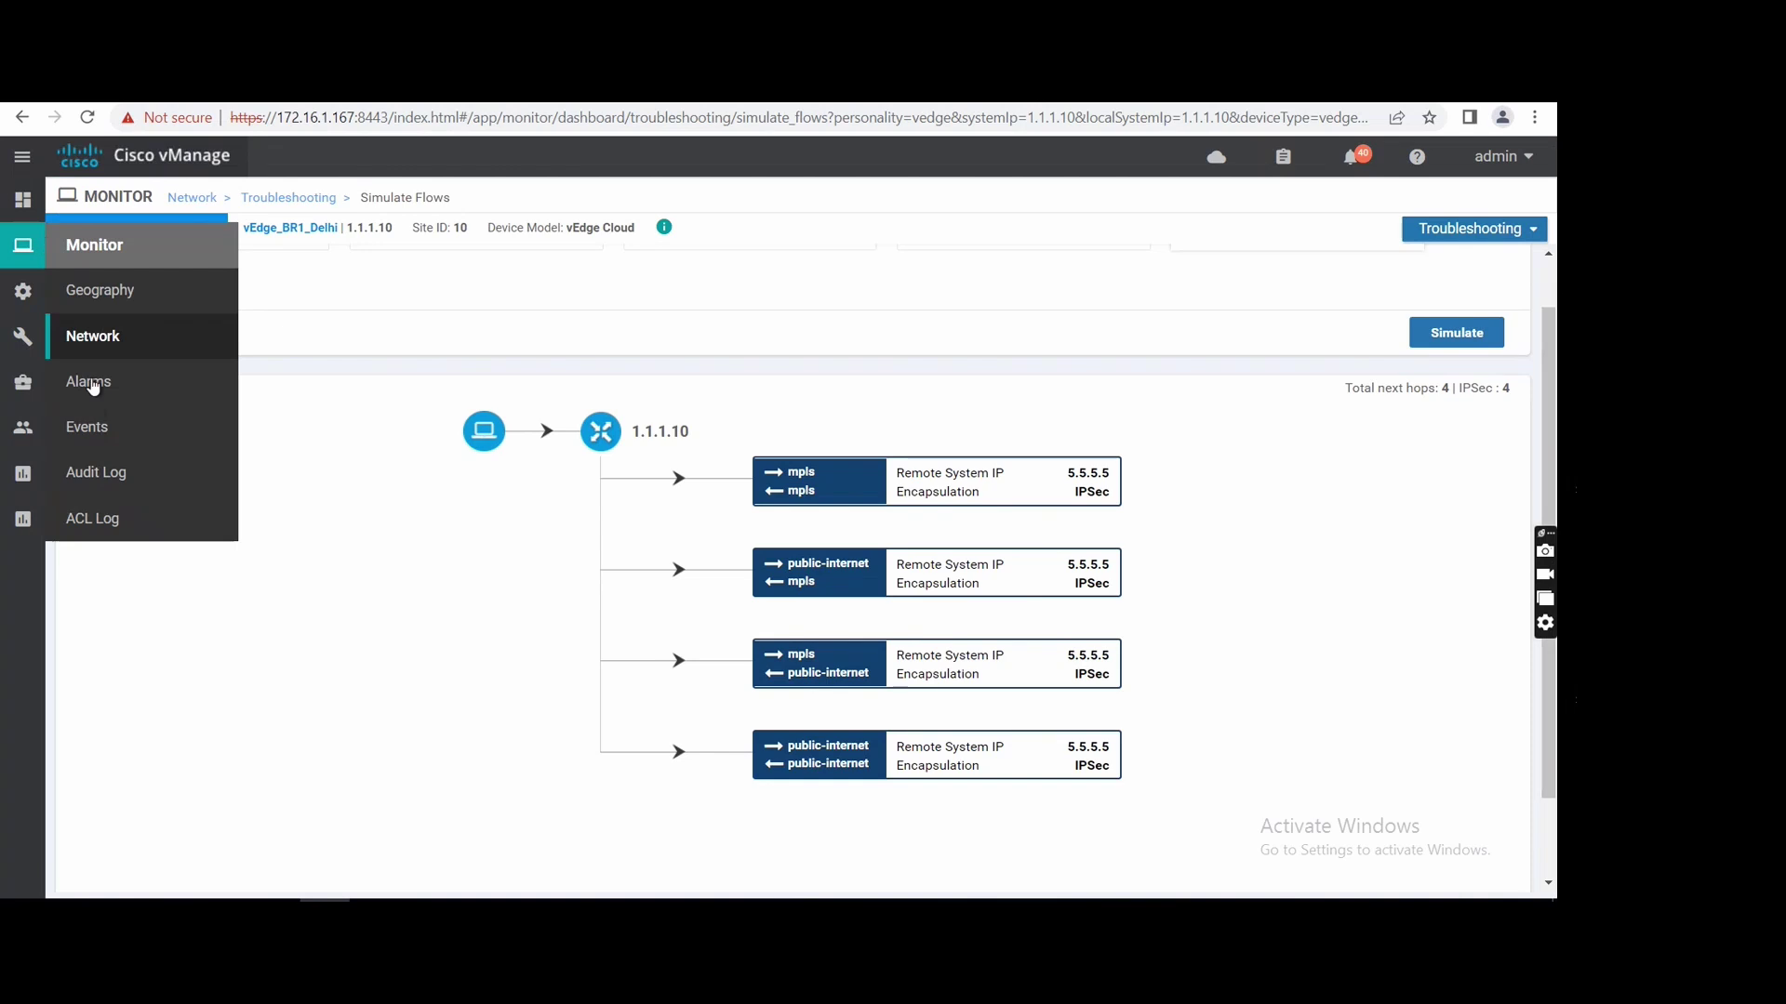
# Activate the Max_SLA_50MS_Final centralized policy
pyautogui.moveTo(23, 291)
pyautogui.click(111, 519)
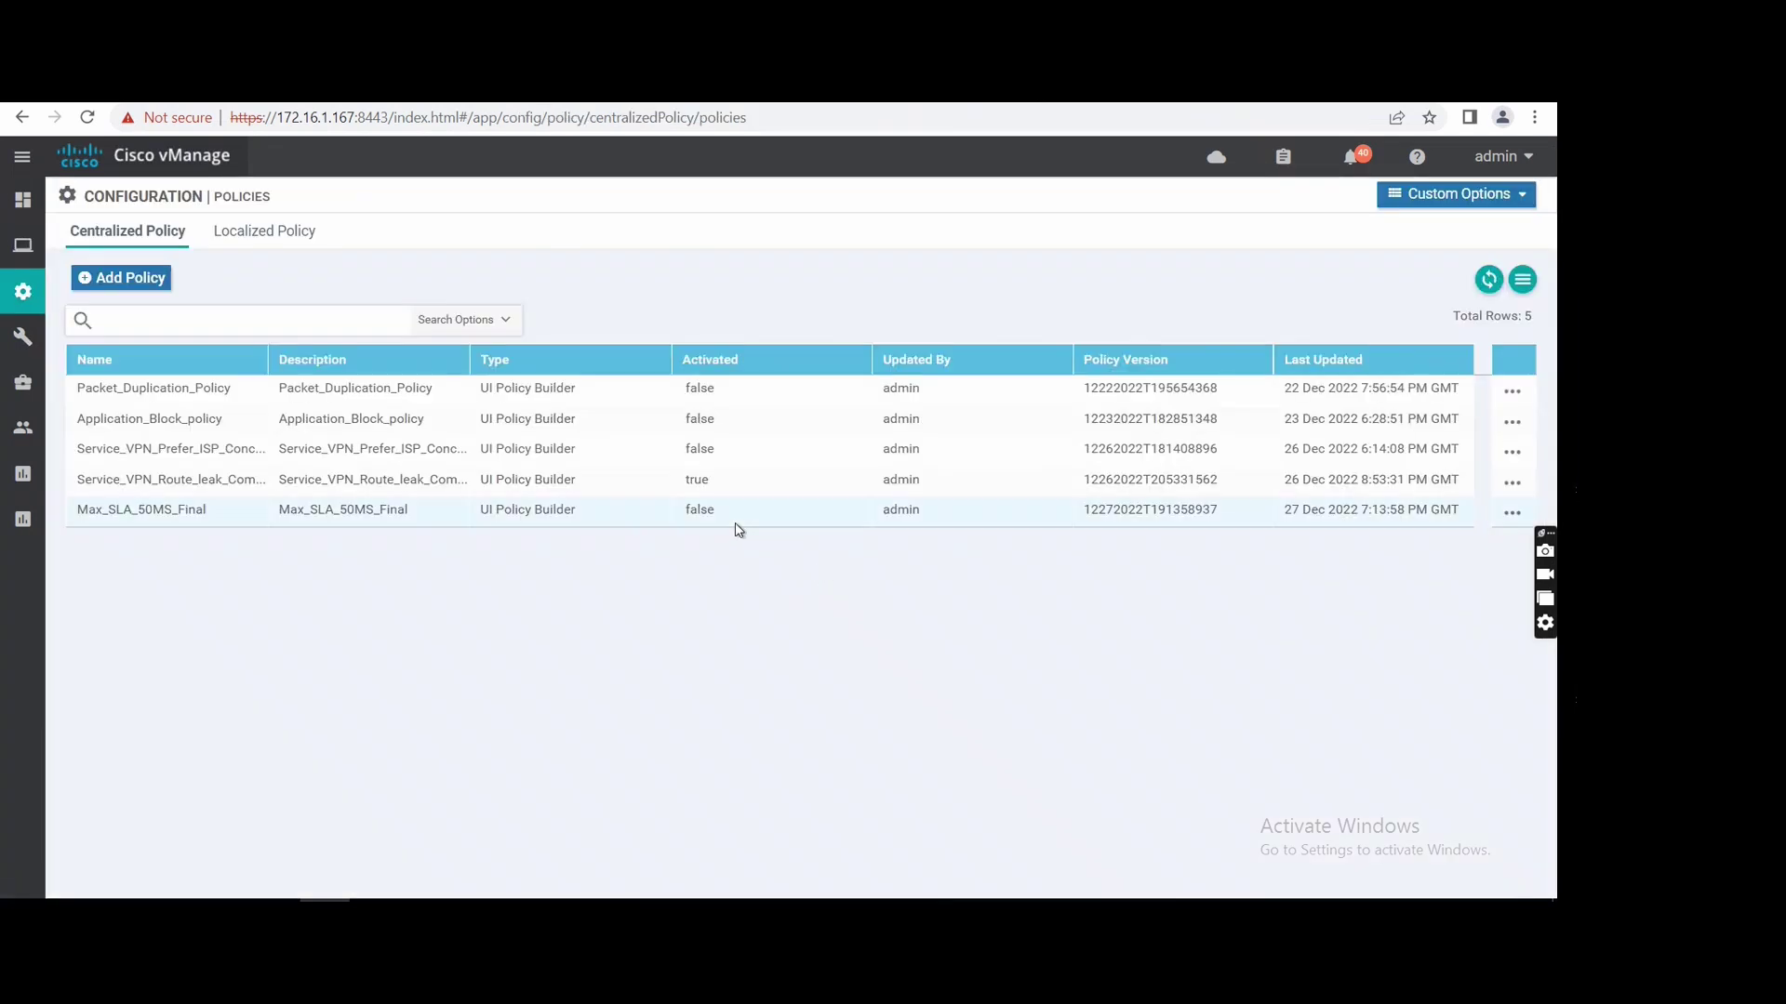
pyautogui.click(1512, 513)
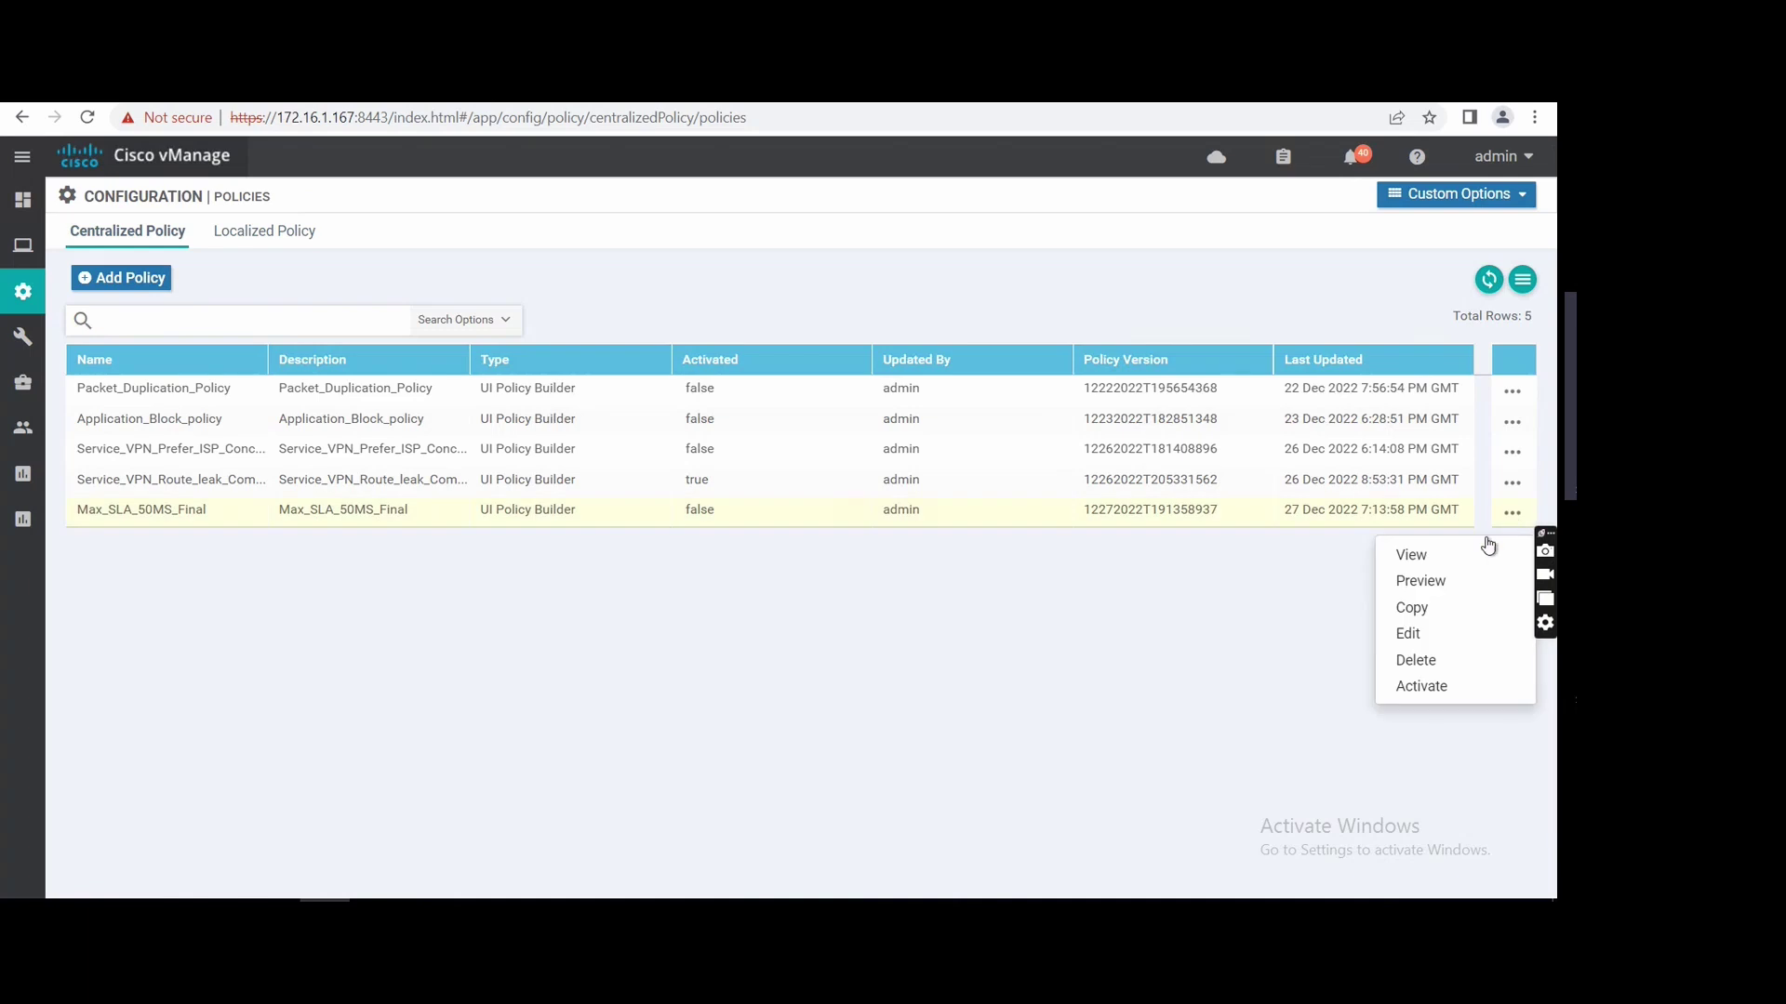
pyautogui.click(1421, 687)
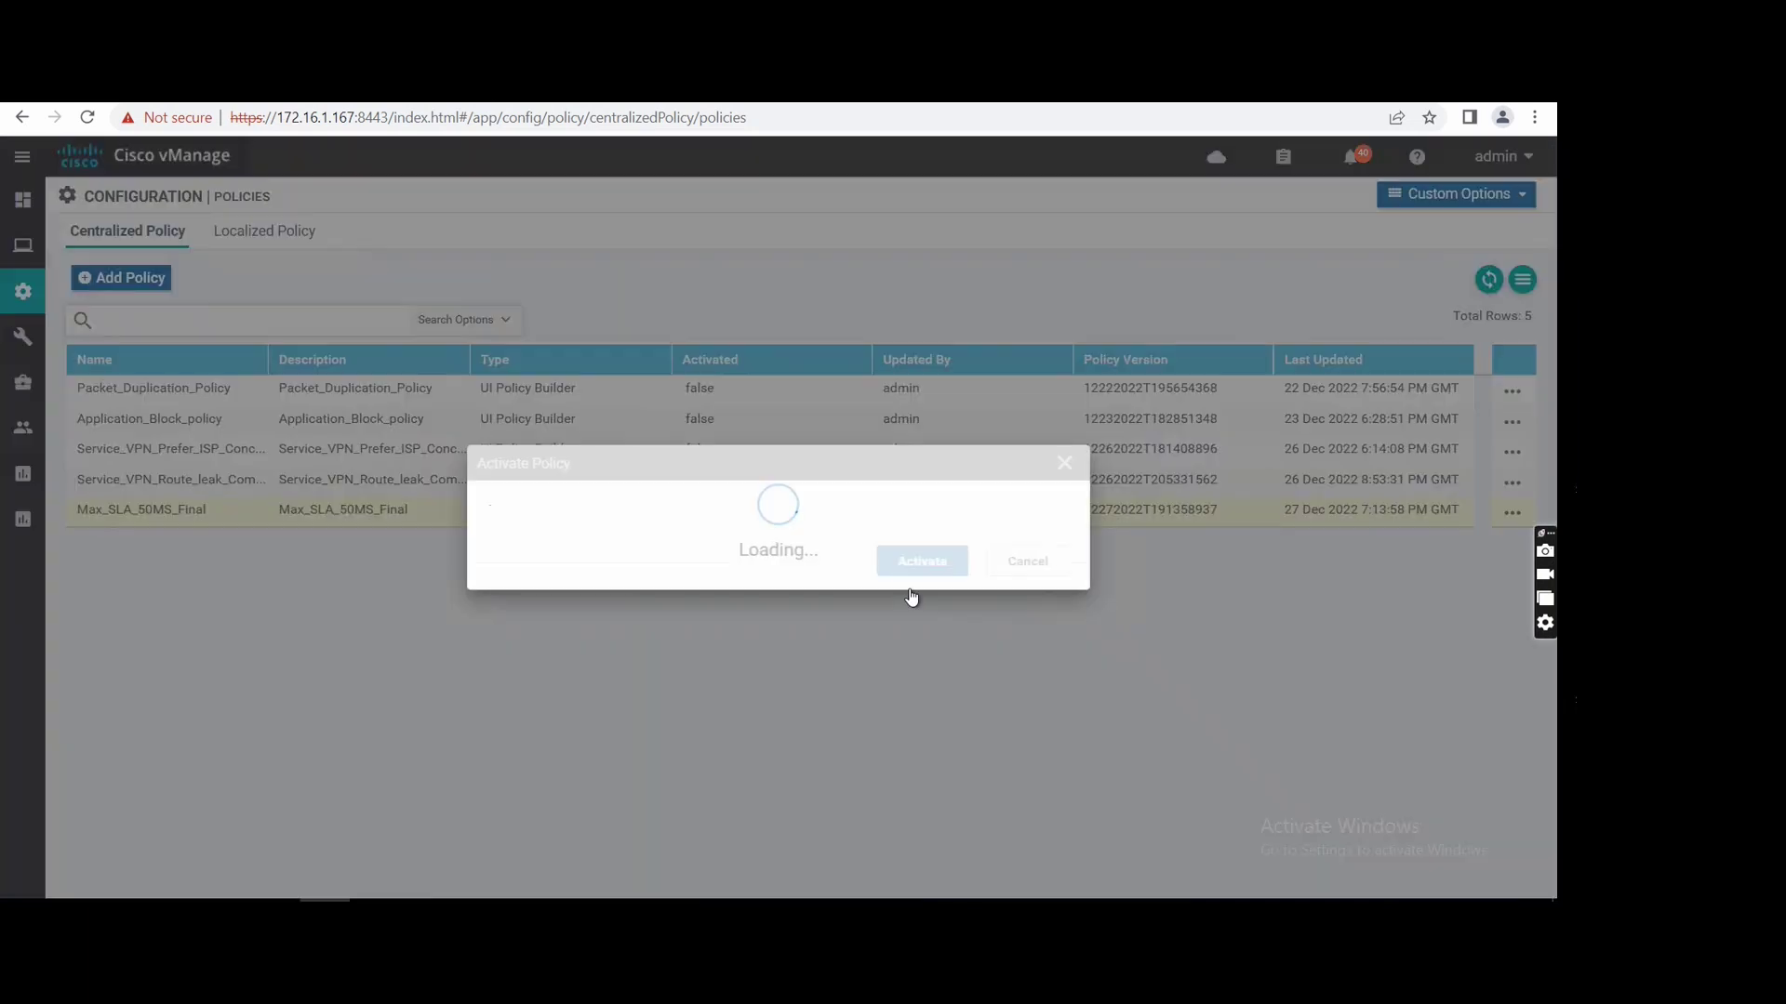
pyautogui.click(906, 600)
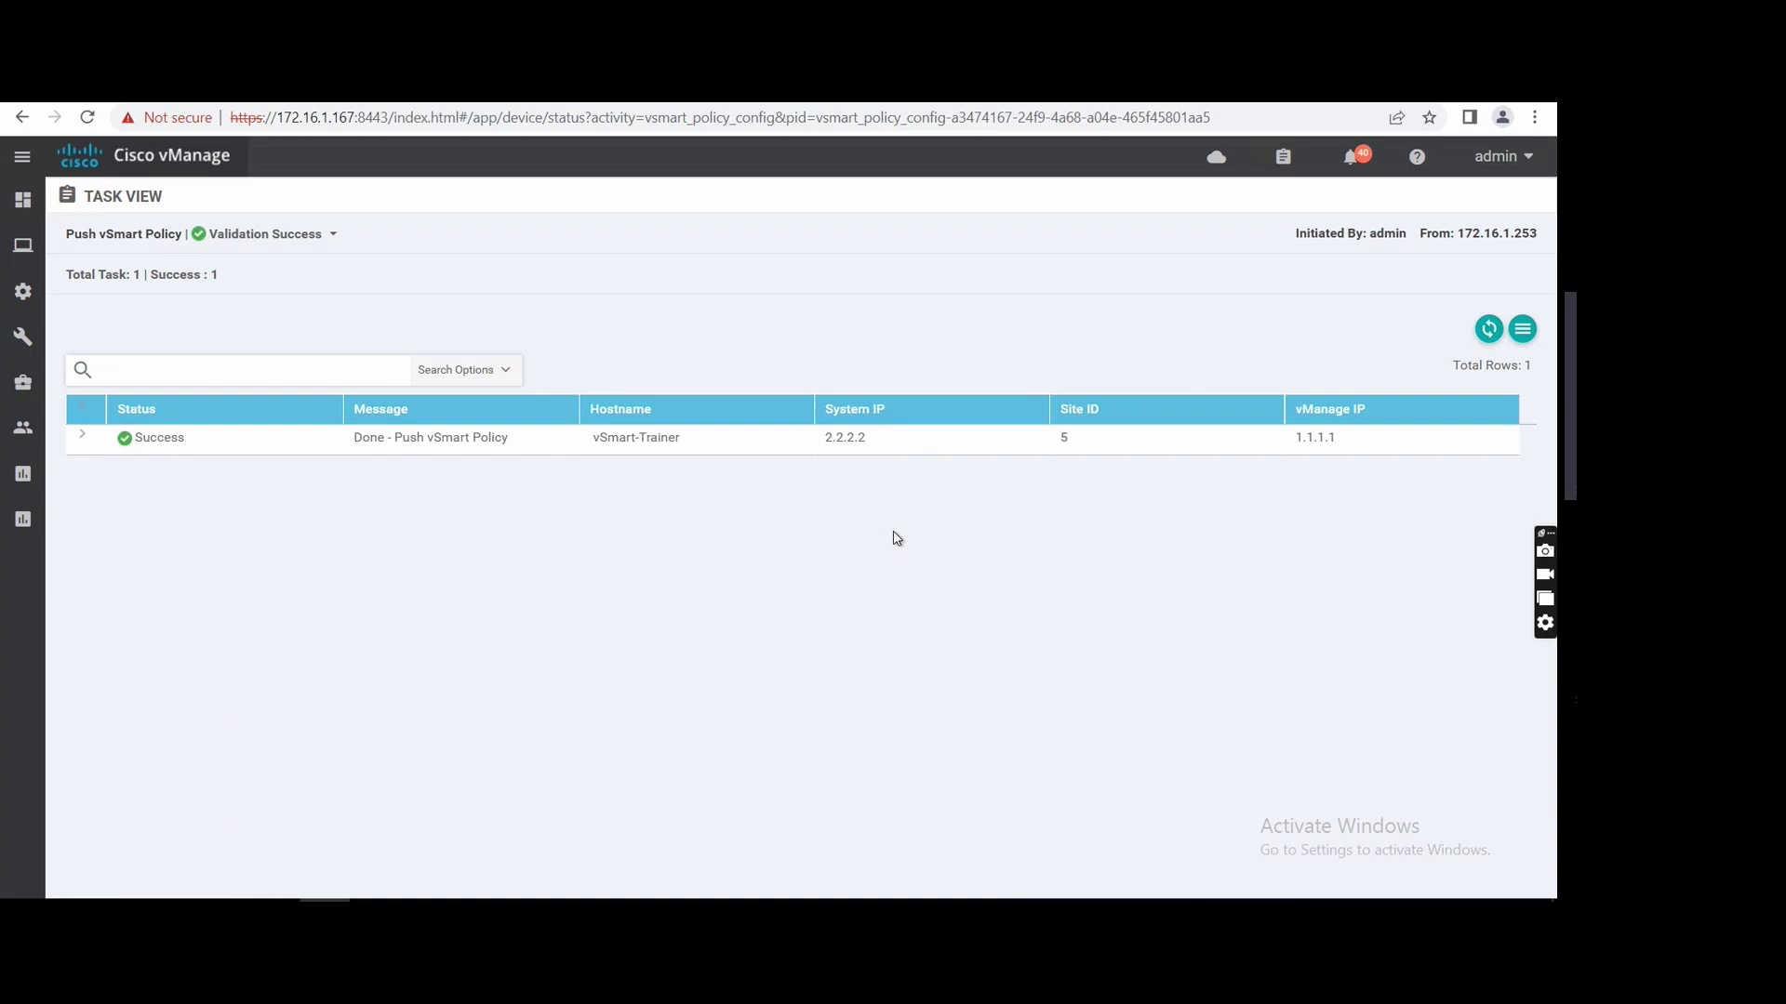
# Consult the Word guide's sample Simulate Flows output for the applied policy and return to vManage
pyautogui.hotkey('alt', 'Tab')
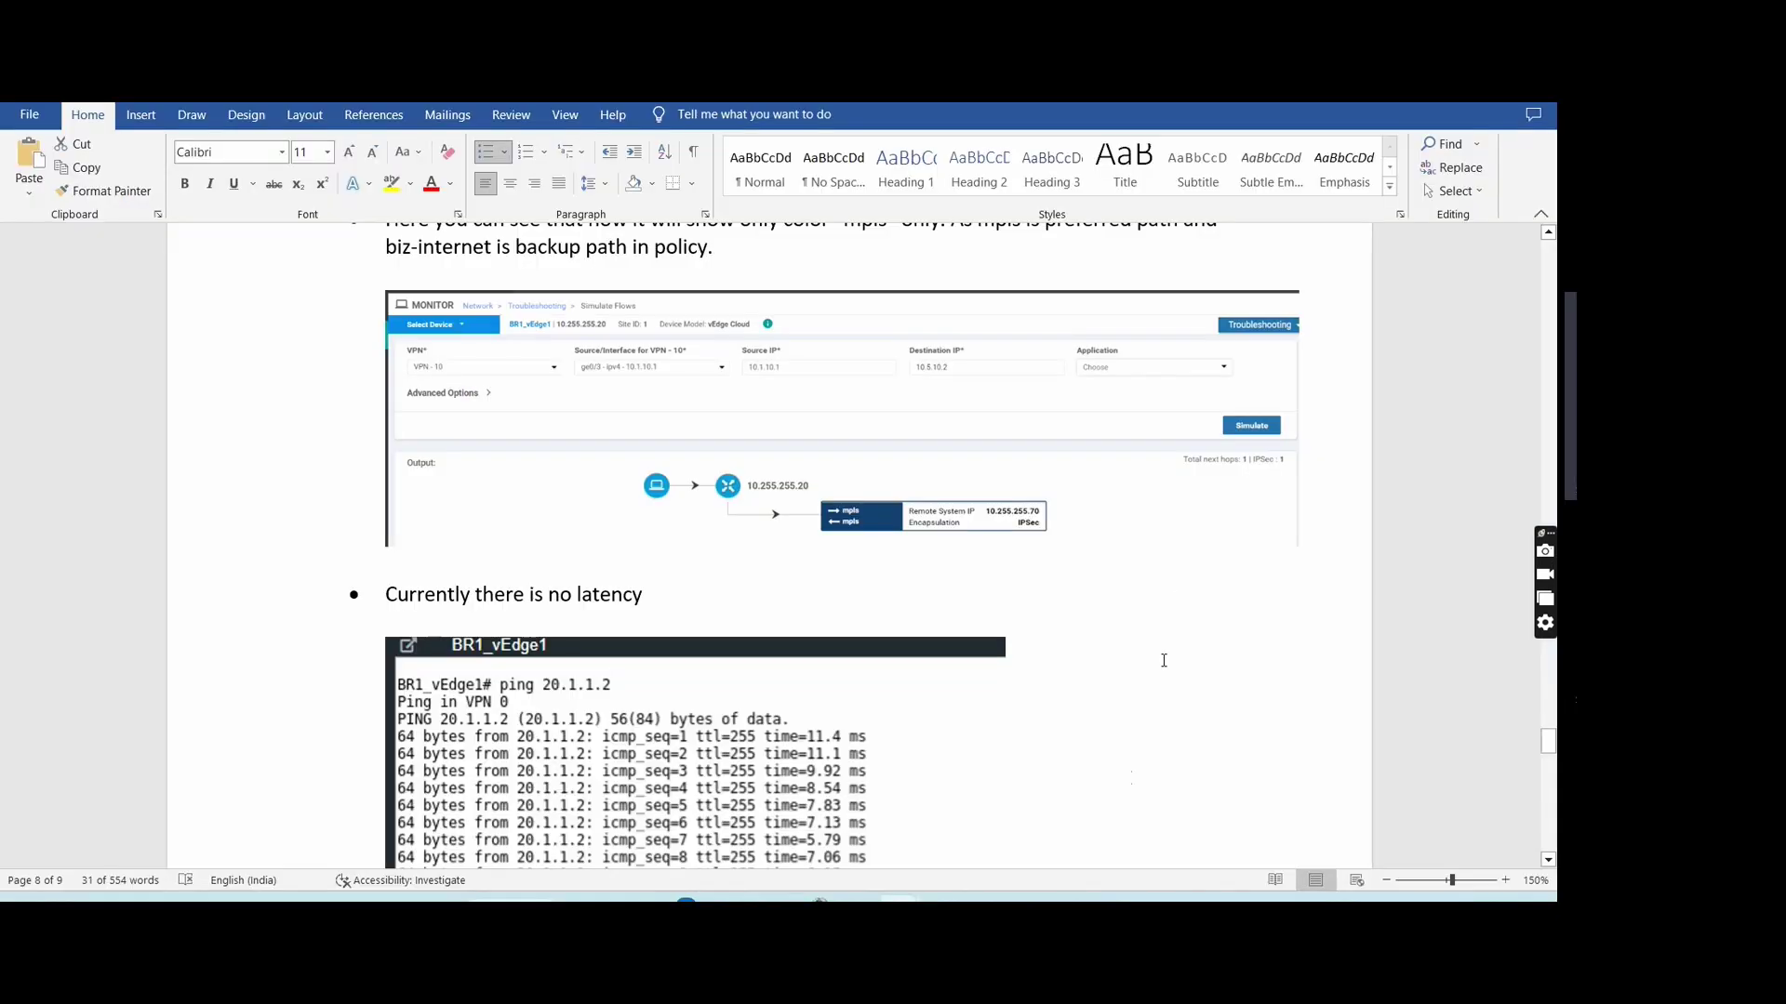
pyautogui.moveTo(1148, 793)
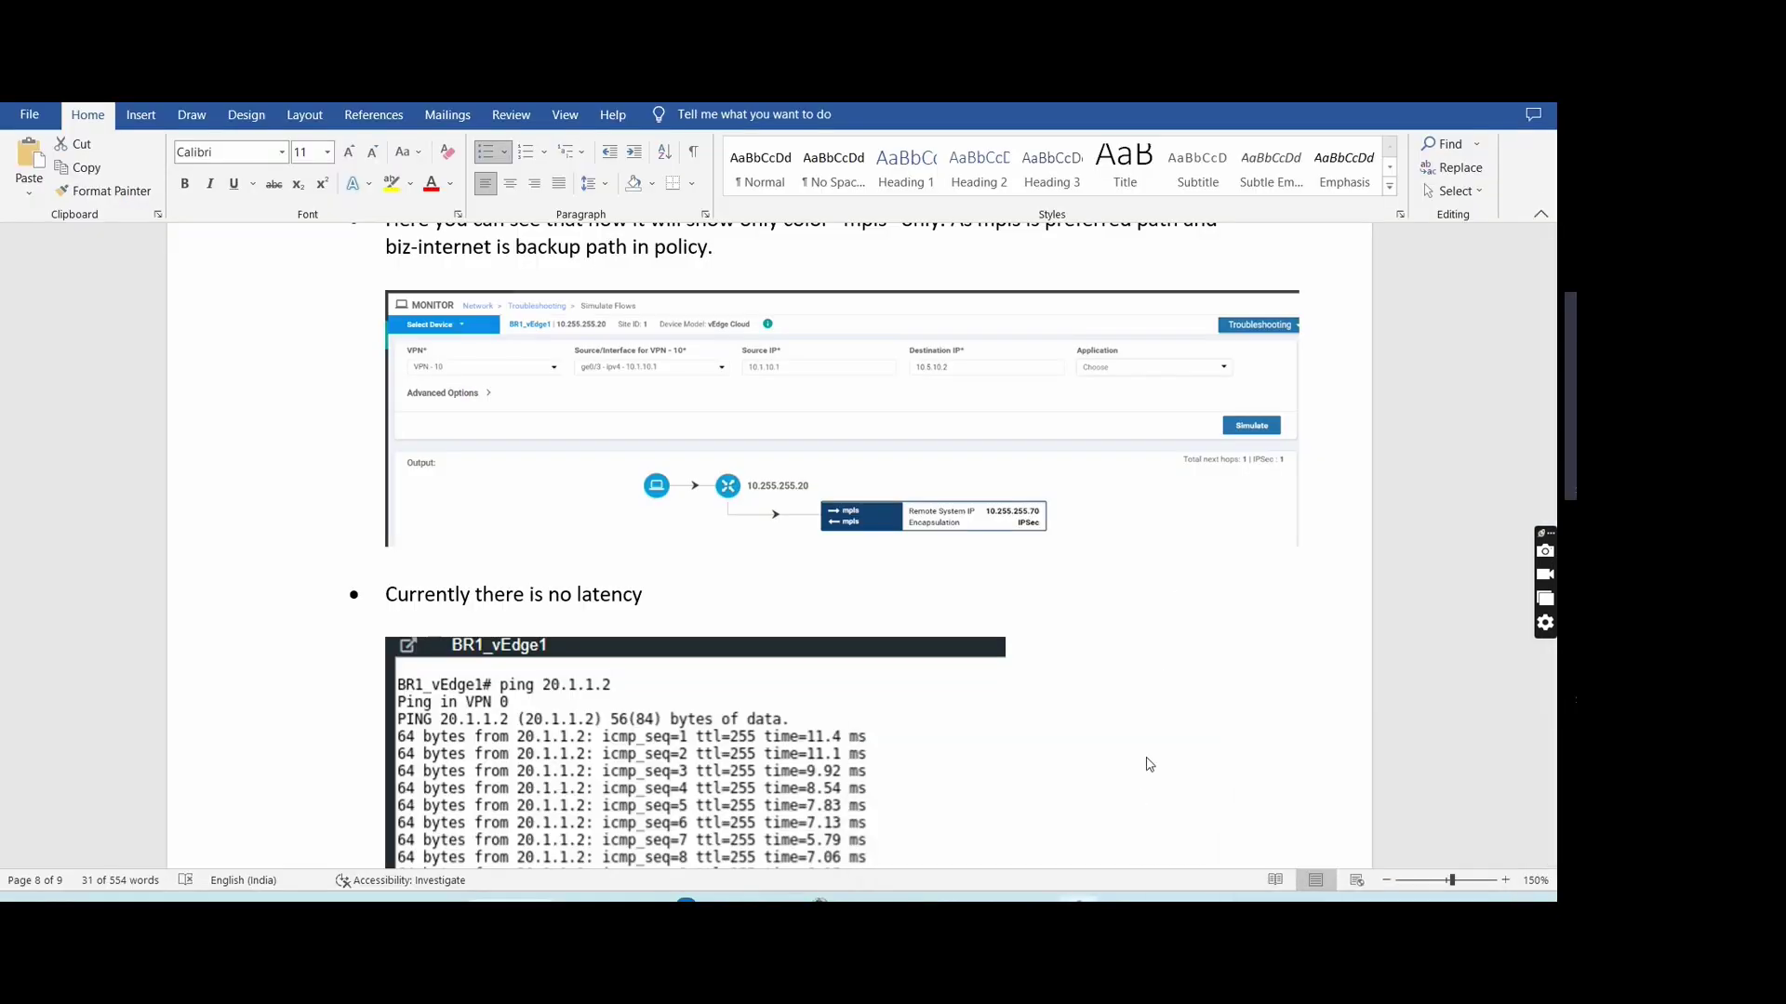
pyautogui.moveTo(898, 899)
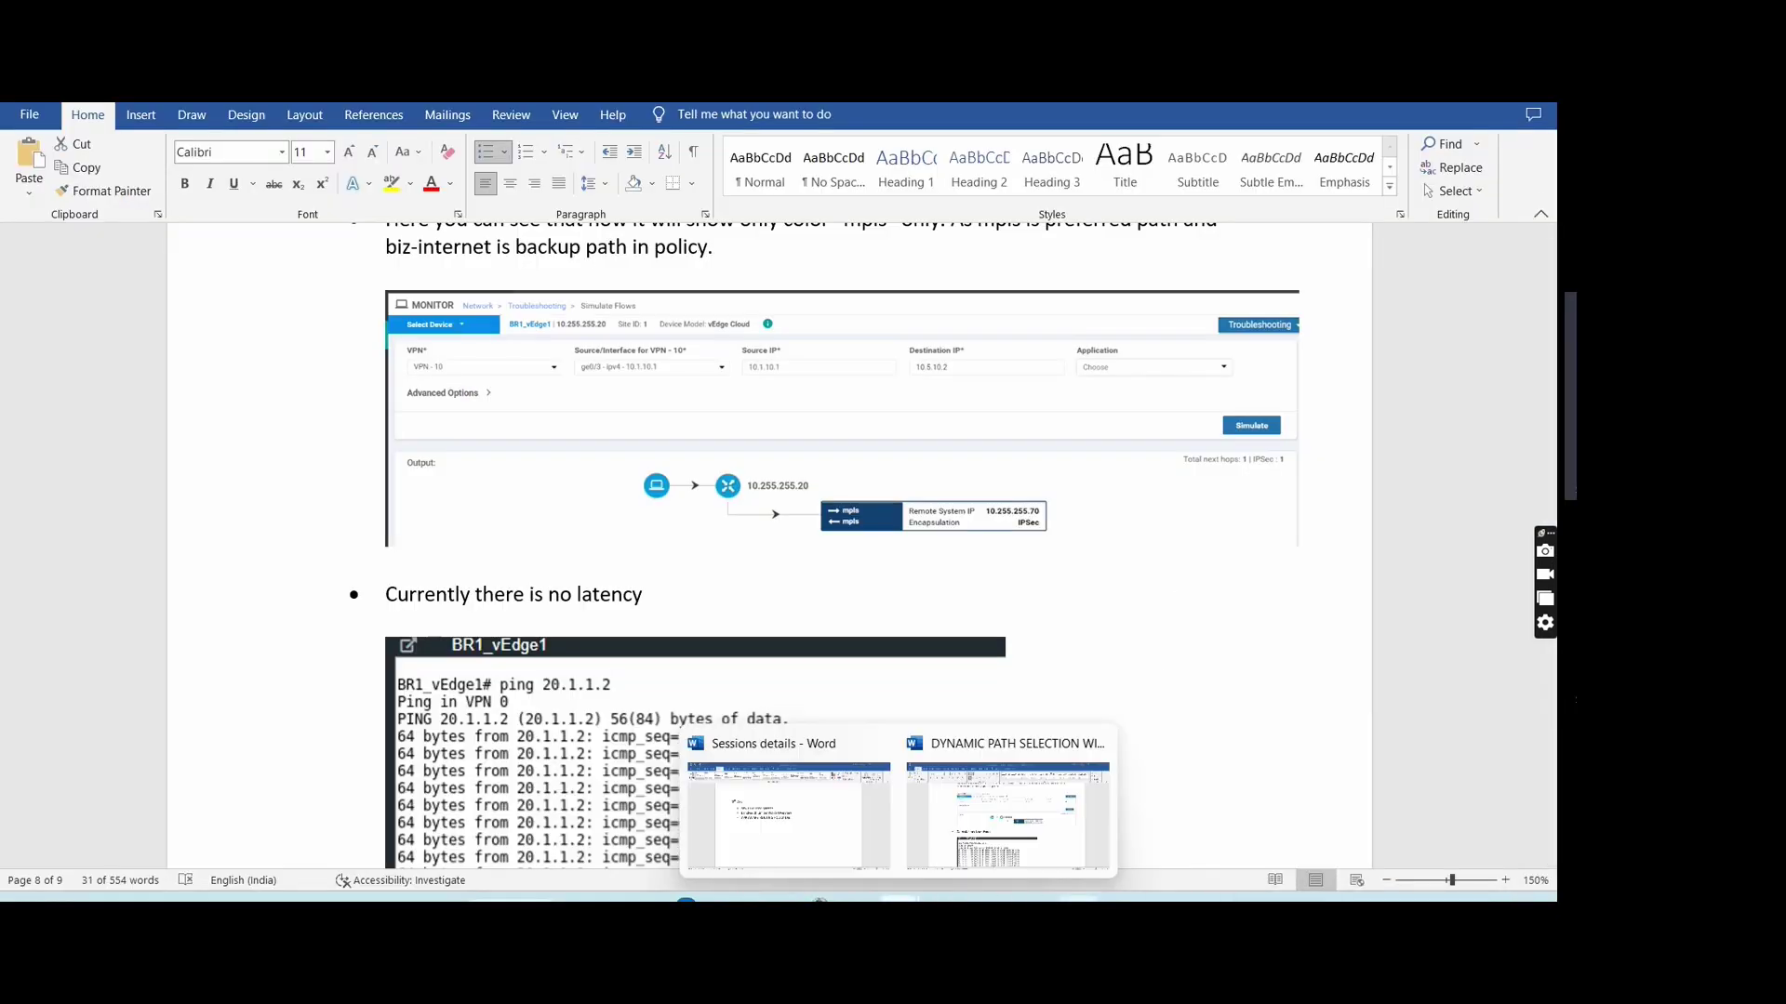
pyautogui.click(977, 802)
pyautogui.hotkey('alt', 'Tab')
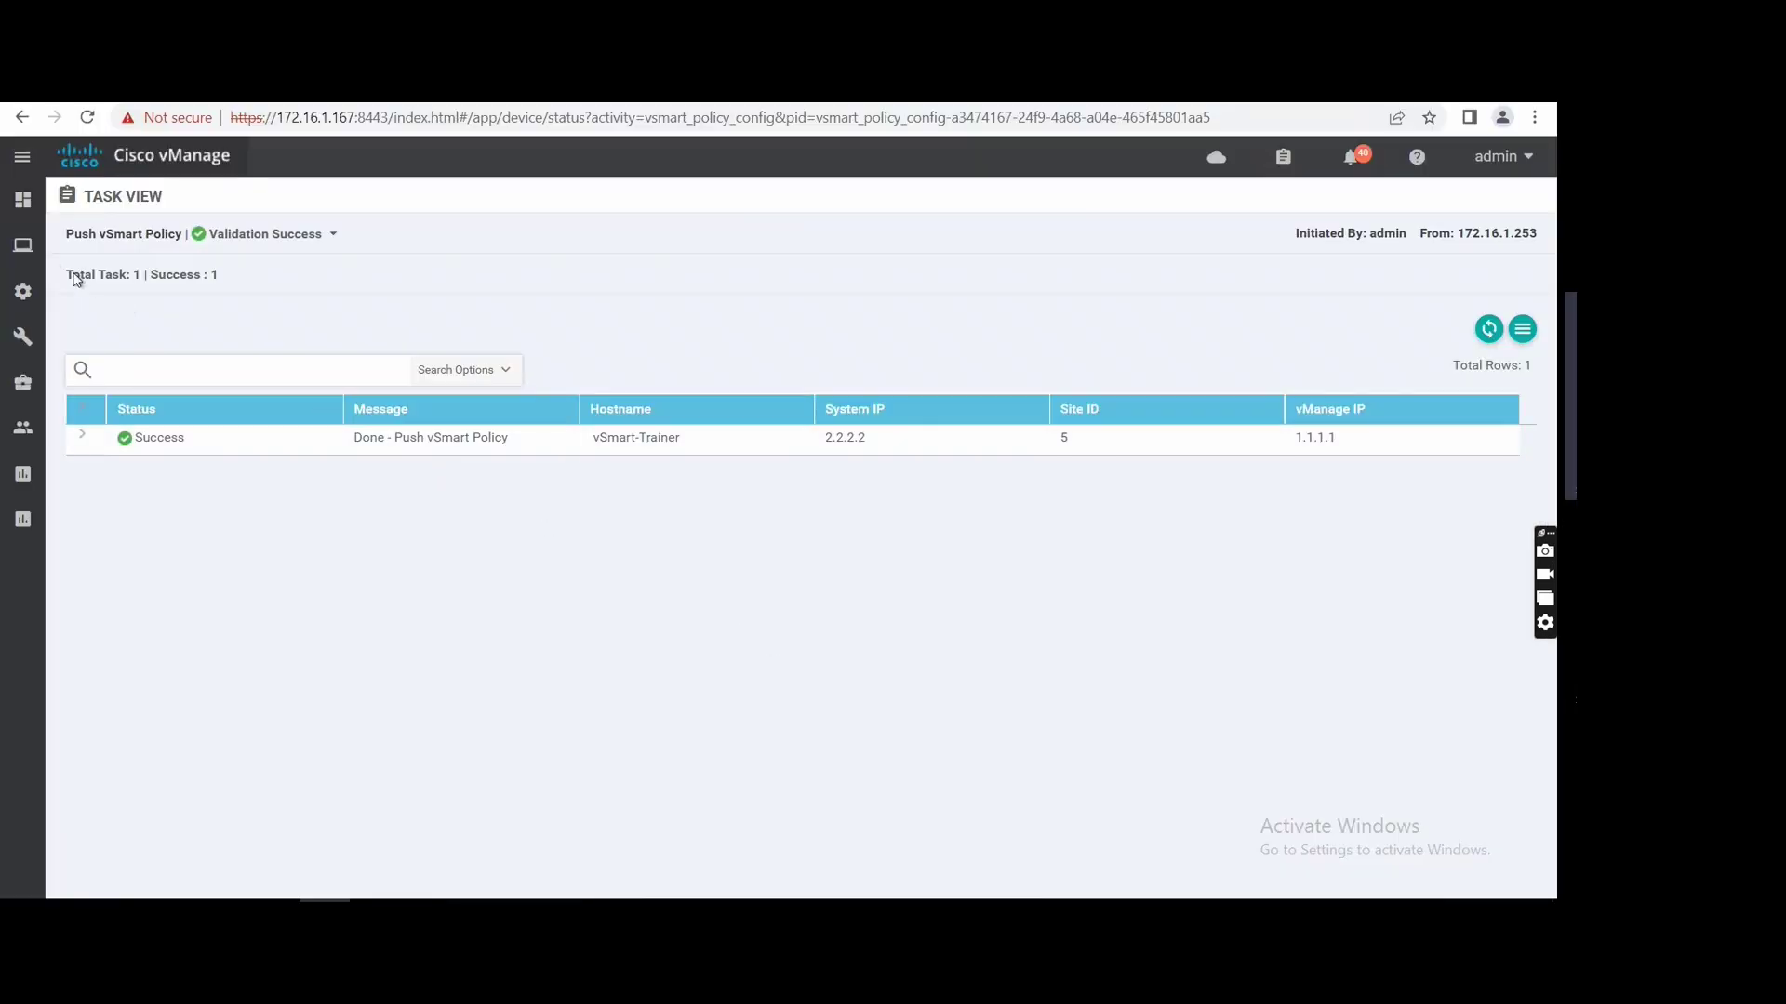
# Open Simulate Flows again for vEdge_BR1_Delhi from the monitored network devices
pyautogui.moveTo(30, 249)
pyautogui.click(231, 354)
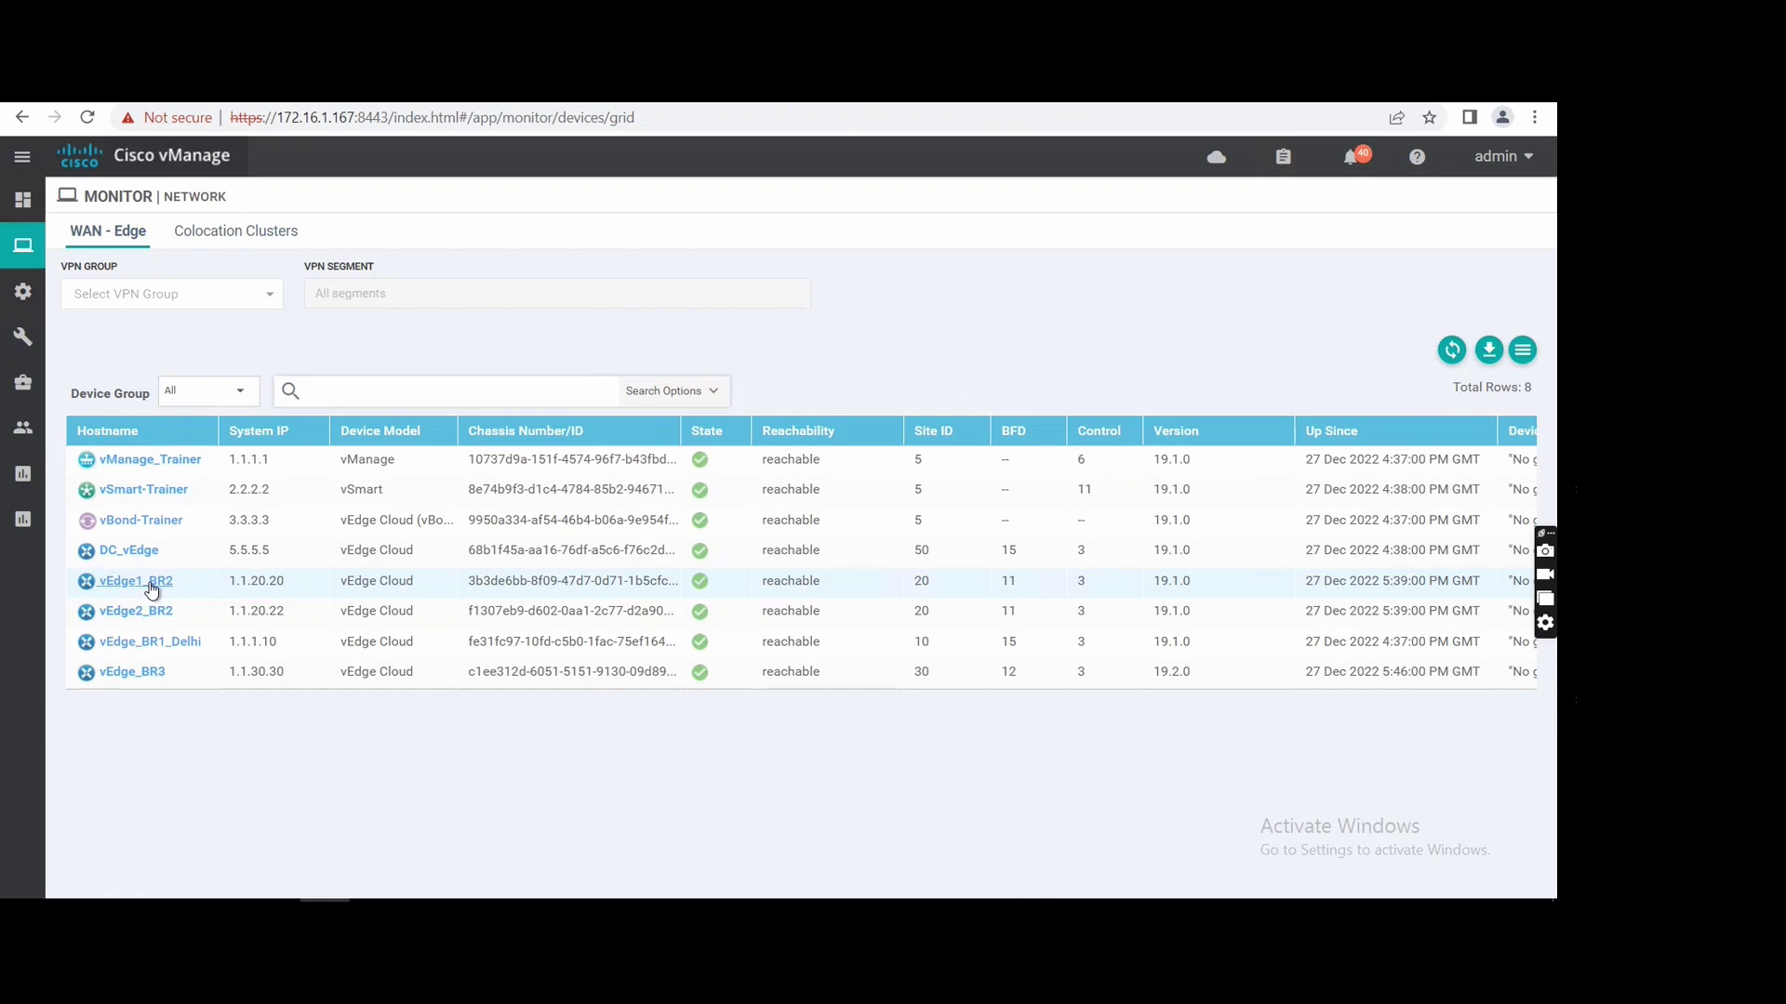
pyautogui.click(144, 645)
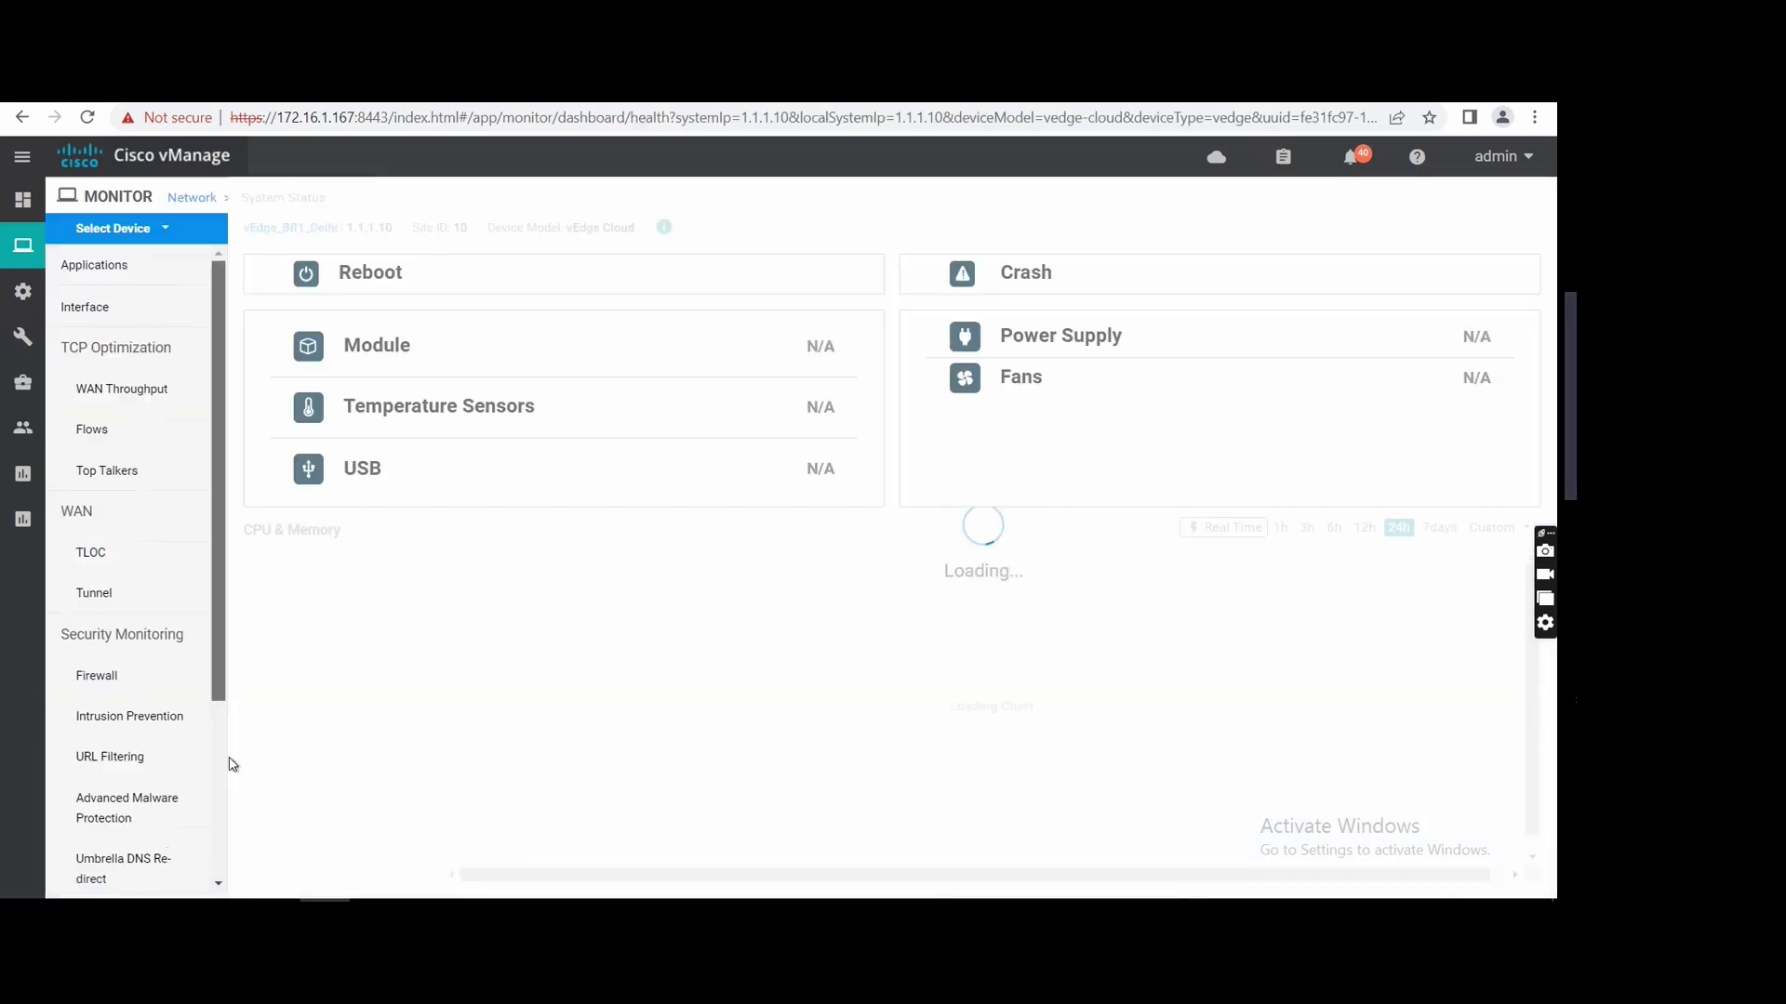
pyautogui.scroll(-3, 223, 772)
pyautogui.click(115, 844)
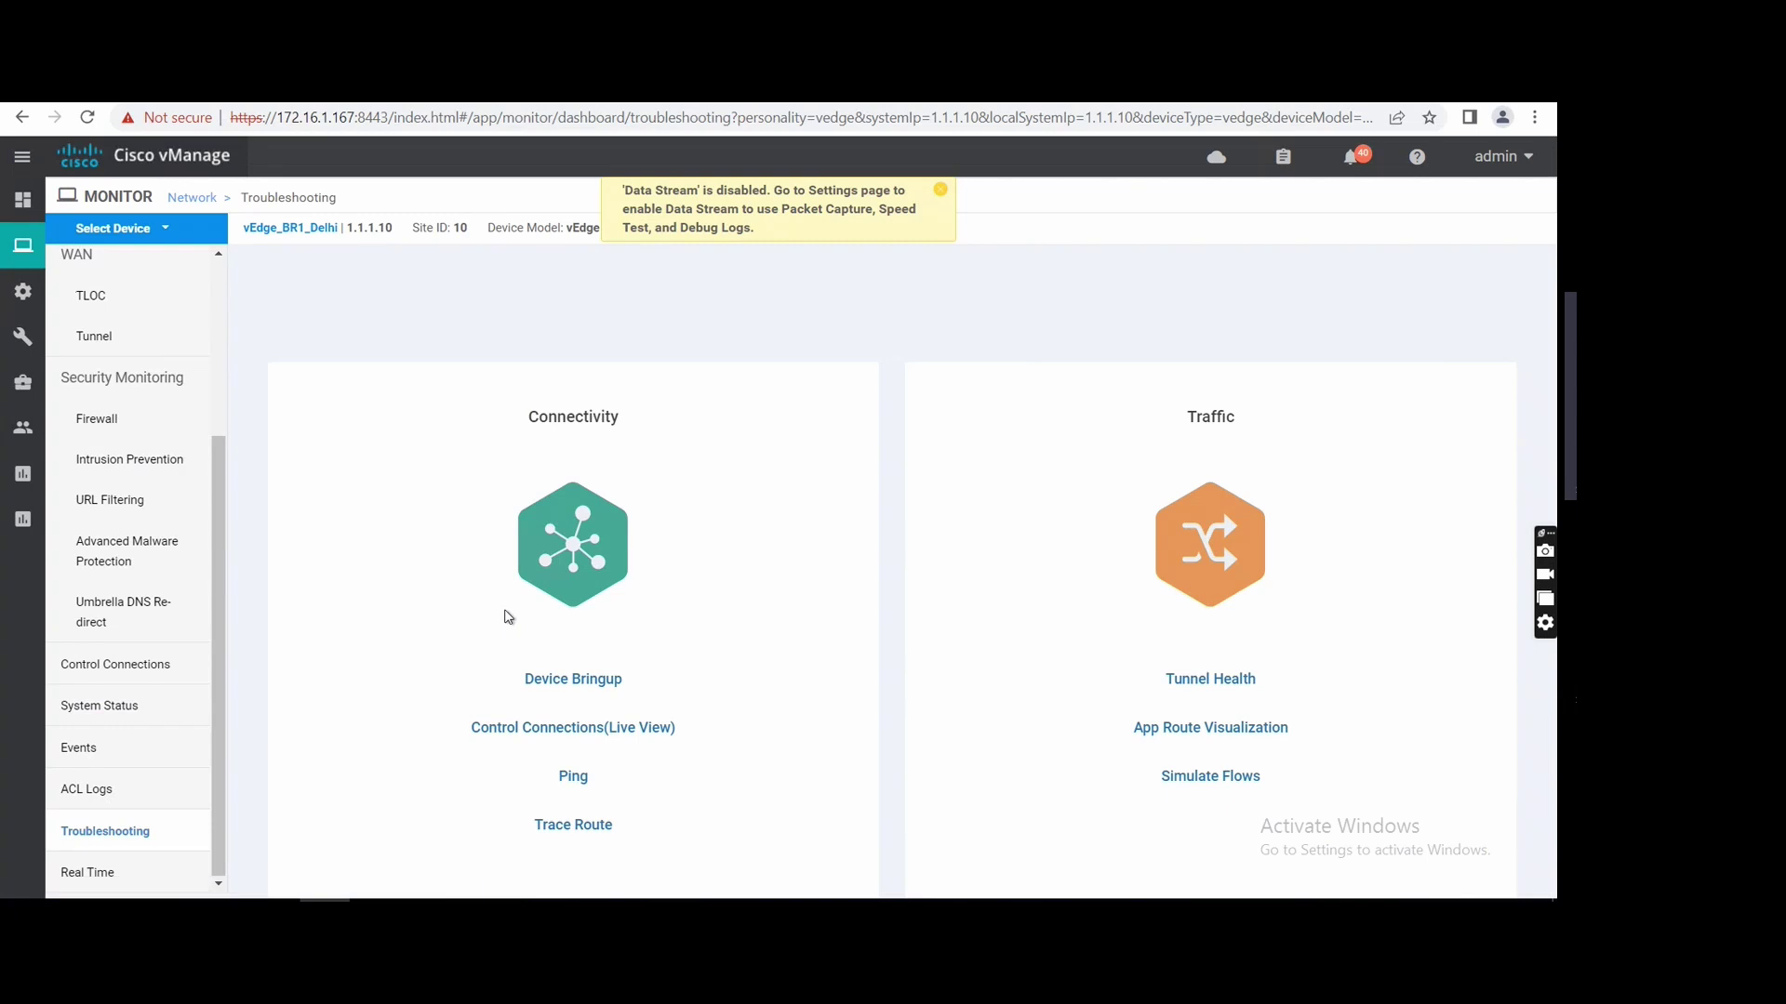
pyautogui.click(1181, 787)
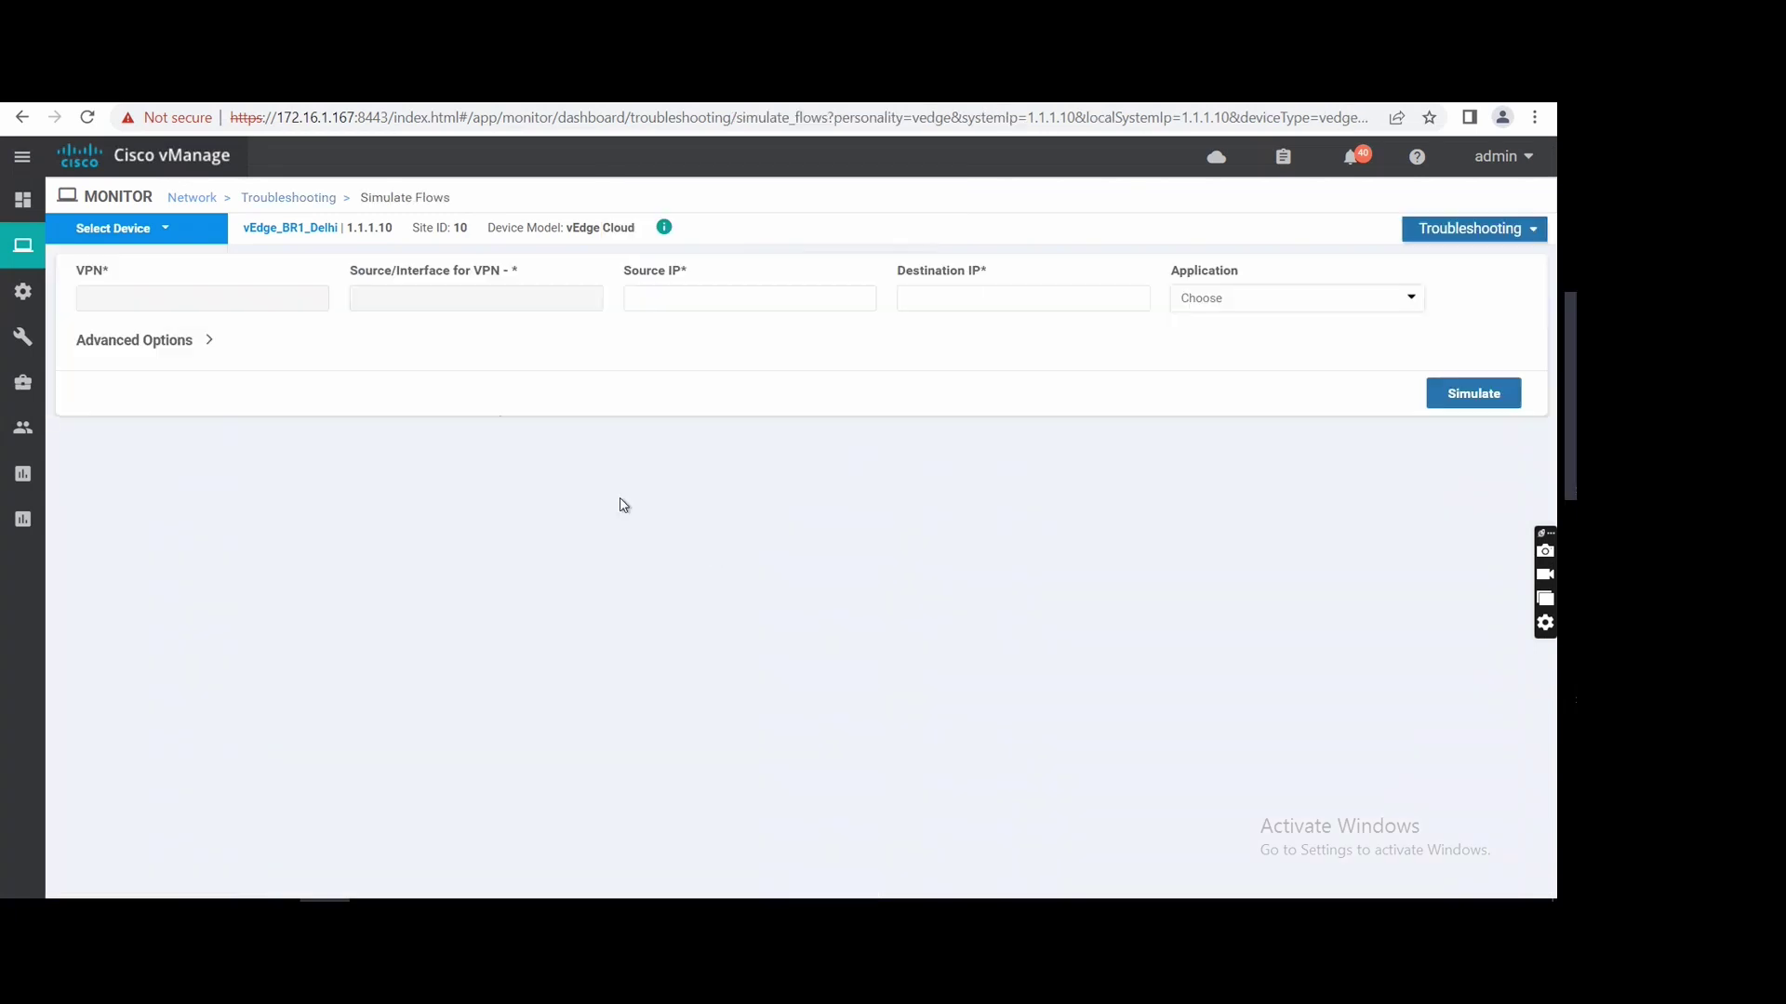
# Simulate the VPN - 10 flow from source interface ge0/2 - ipv4 - 10.10.10.1 to destination IP 10.50.50.1
pyautogui.click(312, 300)
pyautogui.click(207, 334)
pyautogui.click(427, 300)
pyautogui.click(424, 337)
pyautogui.click(967, 296)
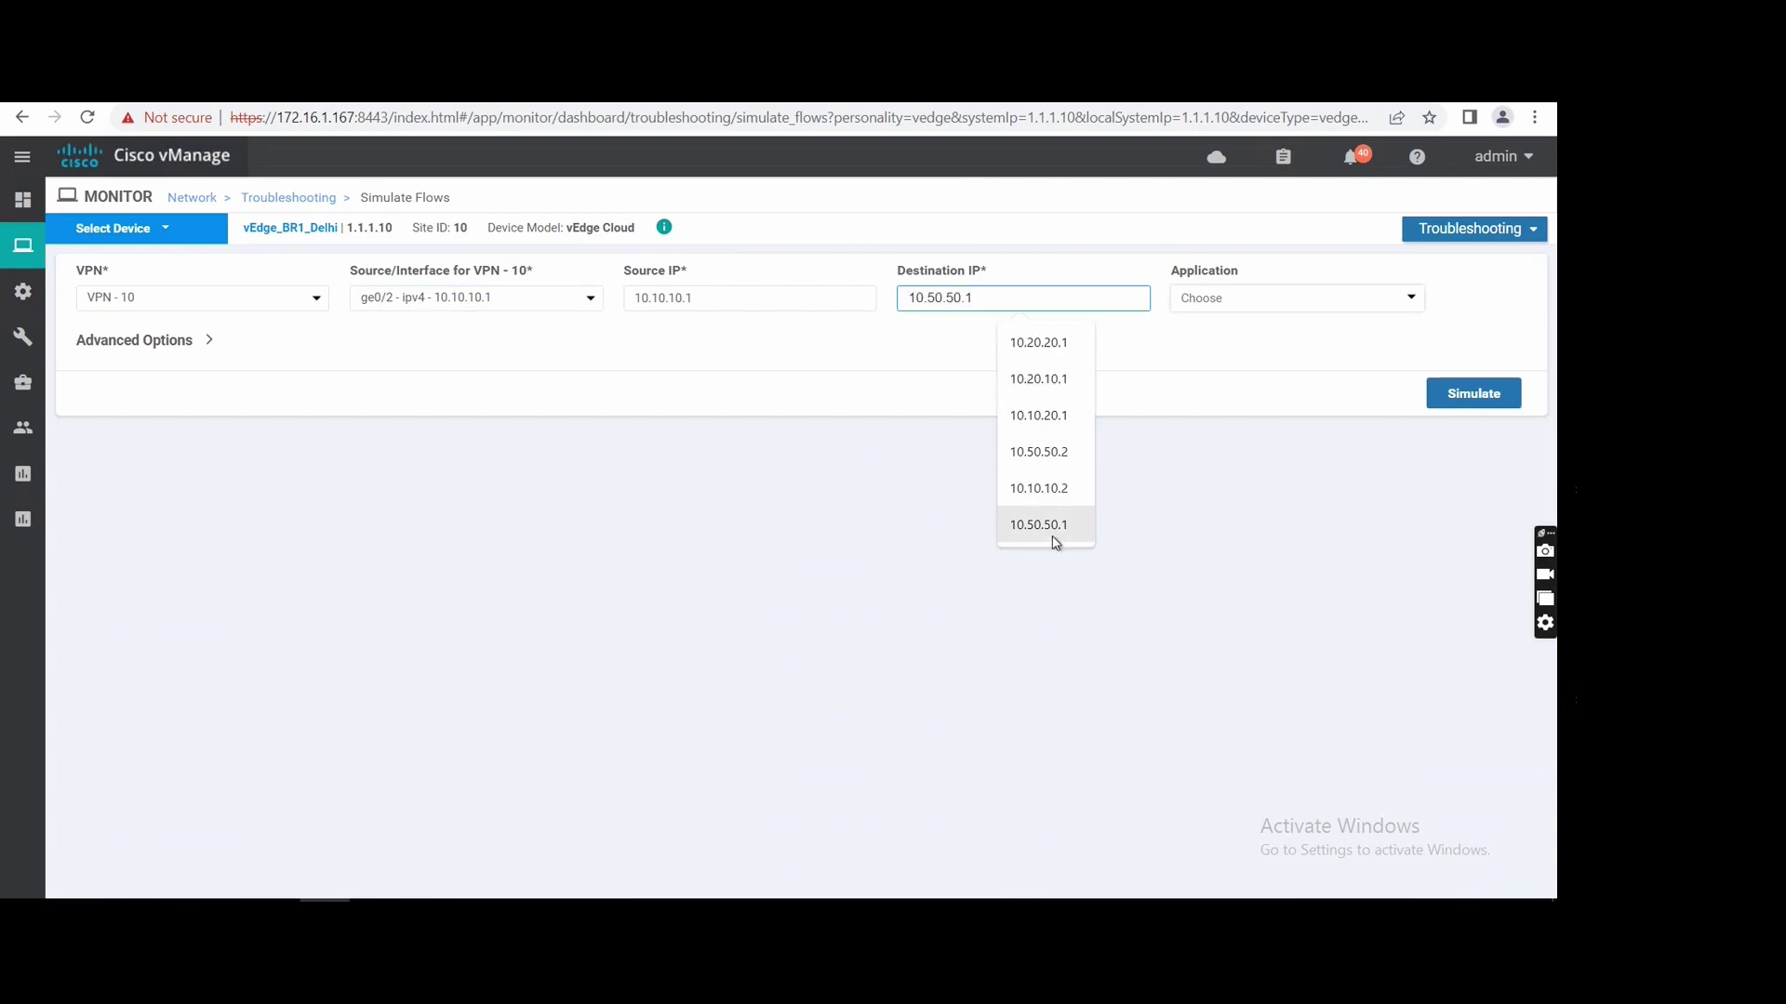
pyautogui.click(1053, 530)
pyautogui.click(1471, 394)
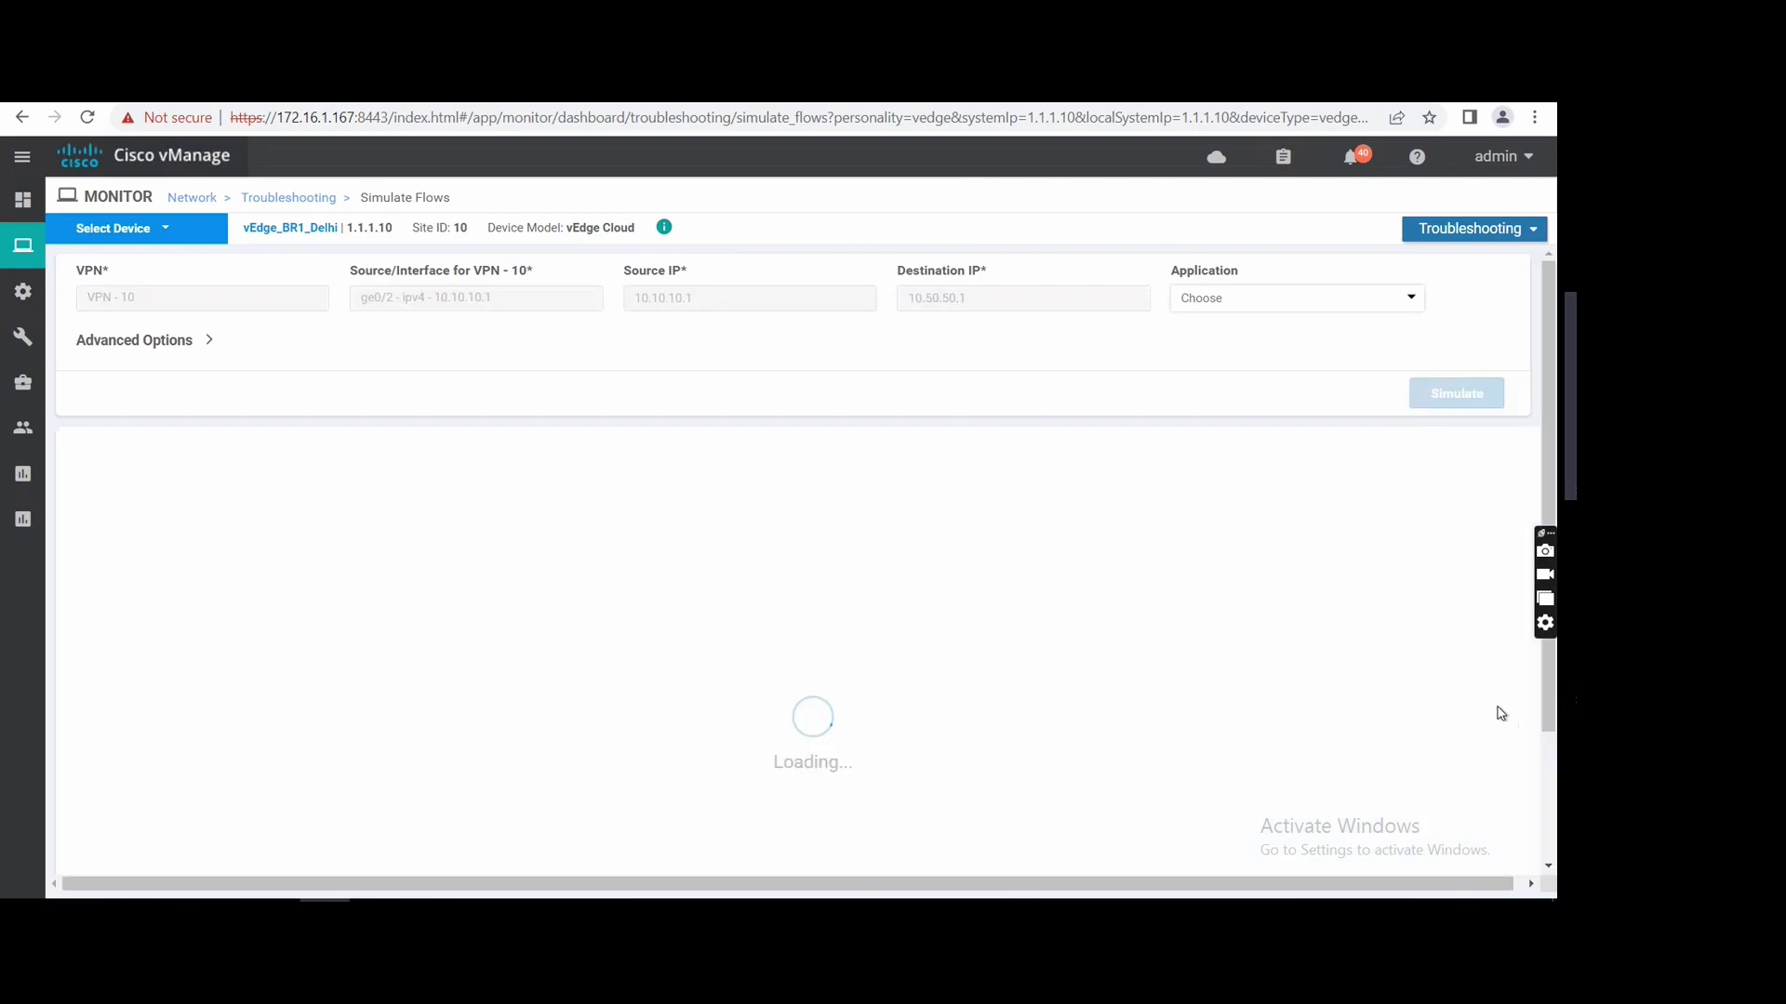
pyautogui.scroll(-2, 1500, 713)
pyautogui.scroll(2, 924, 509)
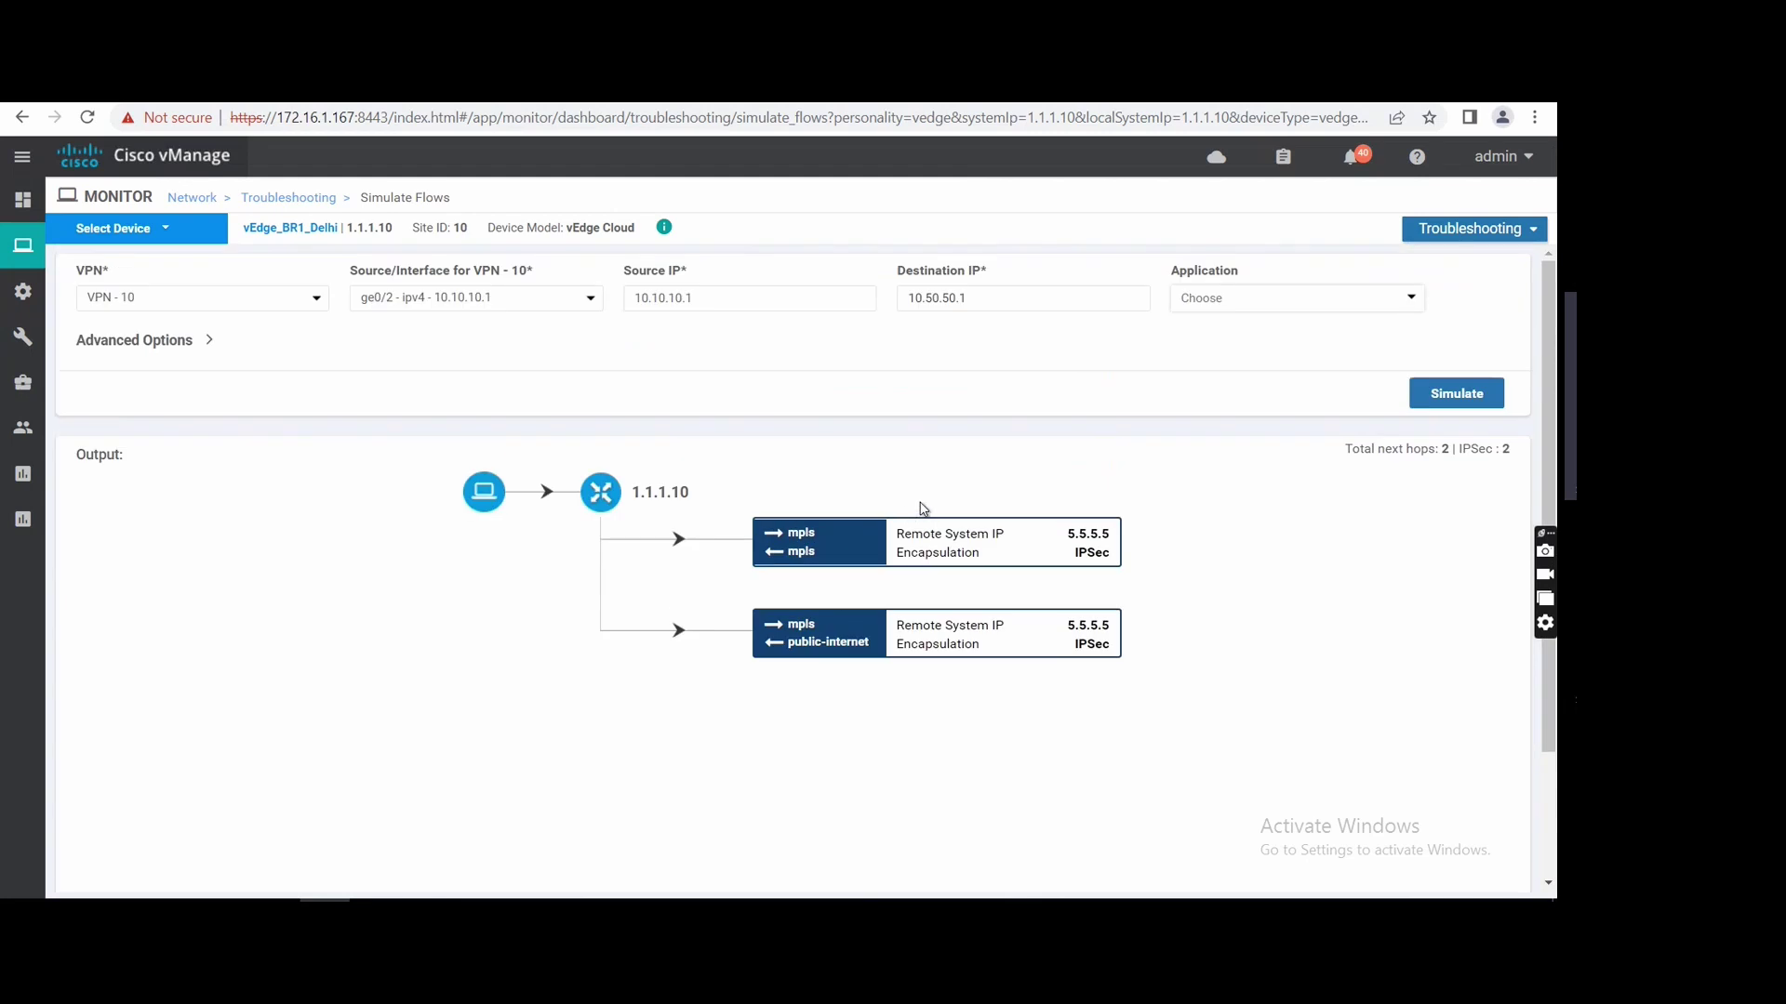
# Examine the local and remote colors of each simulated path and compare them with the guide's sample output
pyautogui.moveTo(768, 538); pyautogui.dragTo(834, 565)
pyautogui.moveTo(872, 654); pyautogui.dragTo(782, 623)
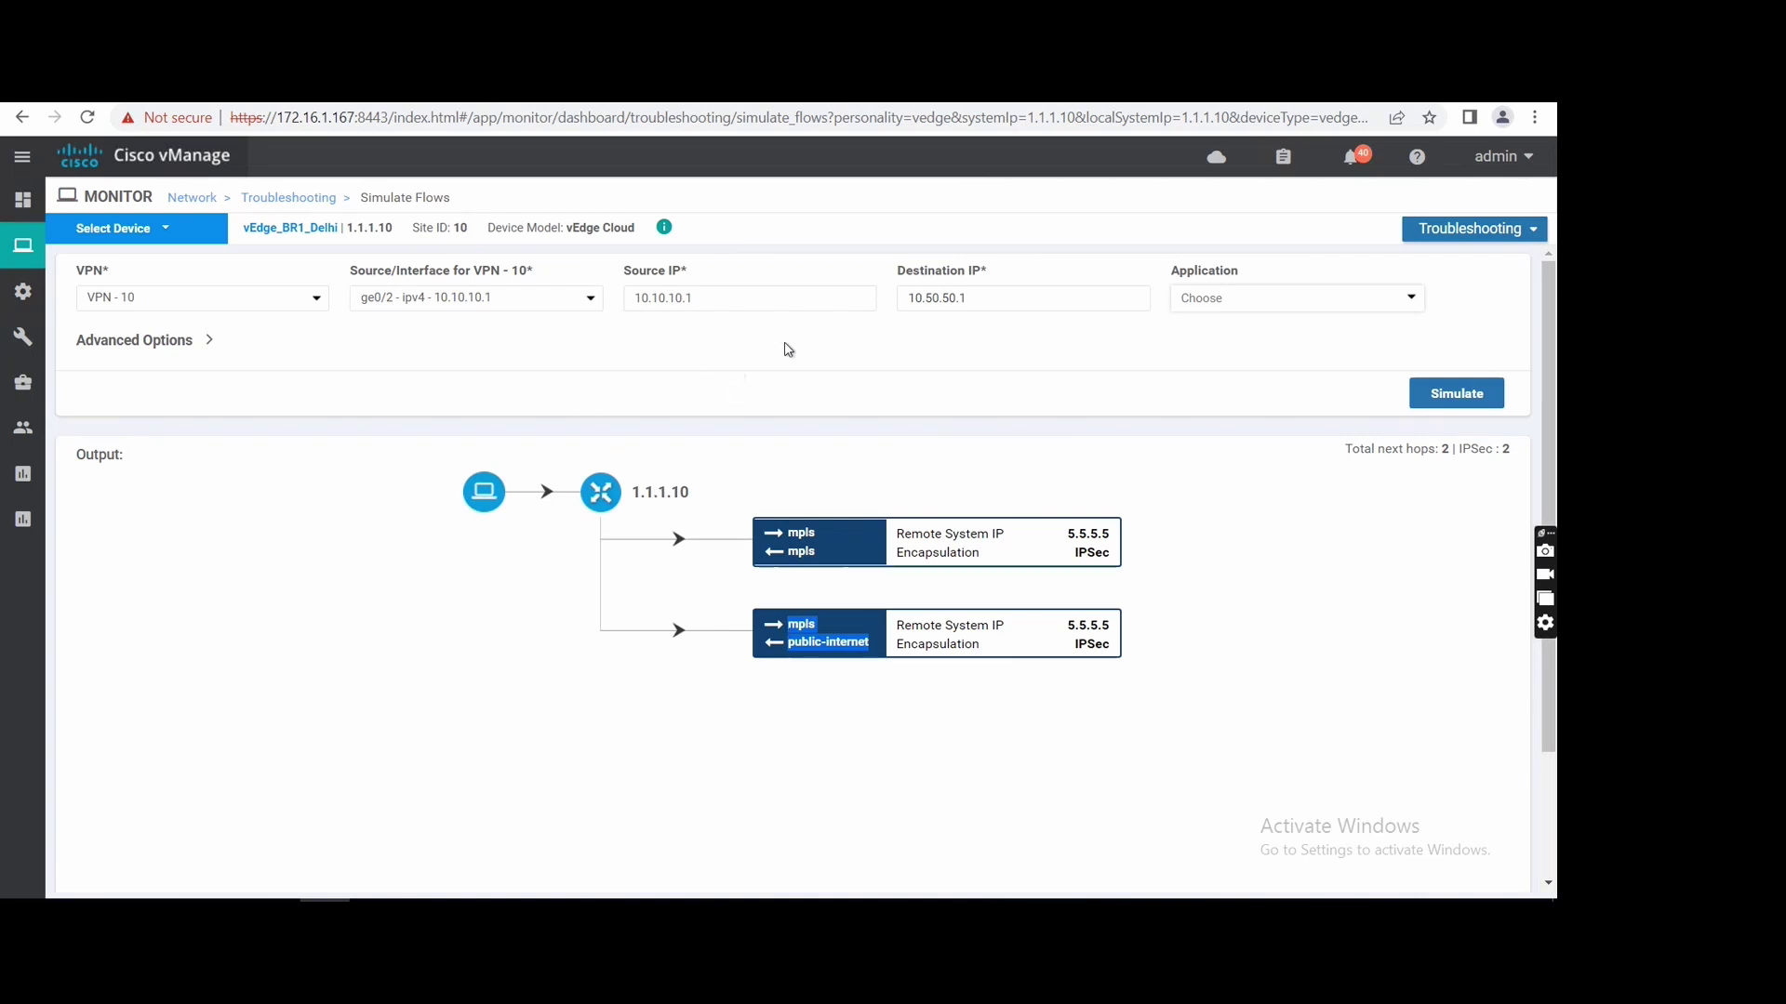
pyautogui.moveTo(825, 554); pyautogui.dragTo(784, 542)
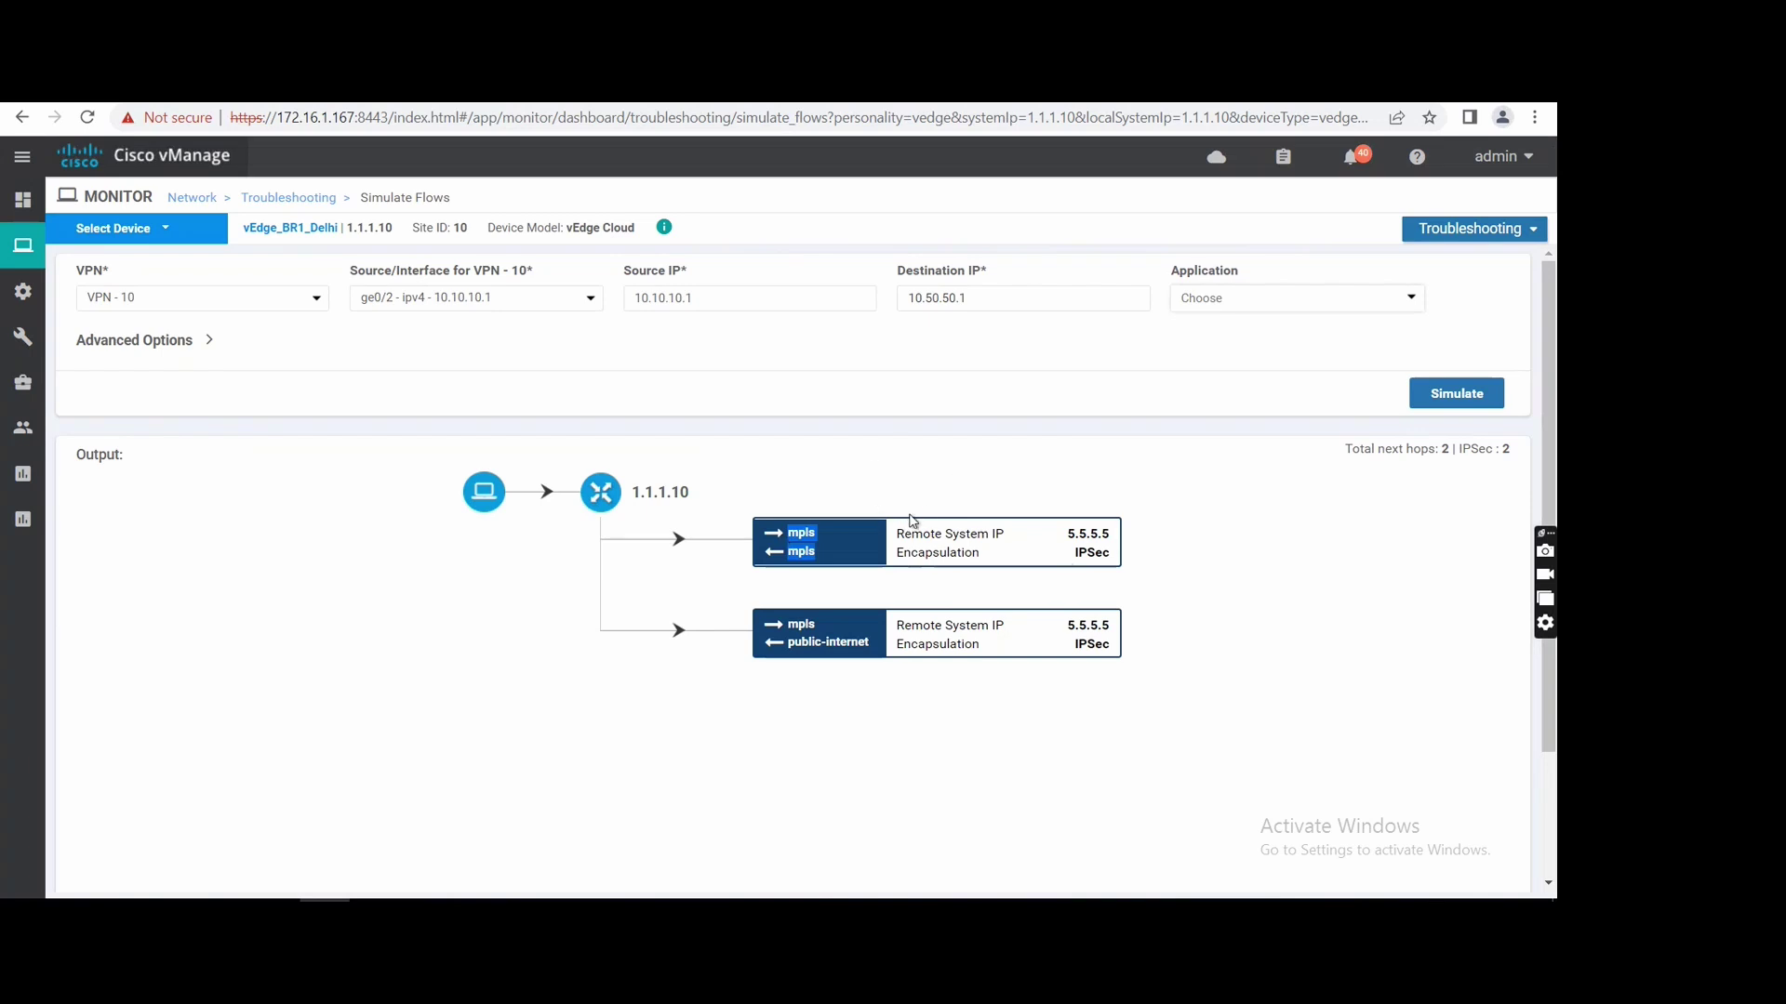
pyautogui.click(813, 560)
pyautogui.moveTo(872, 646); pyautogui.dragTo(781, 629)
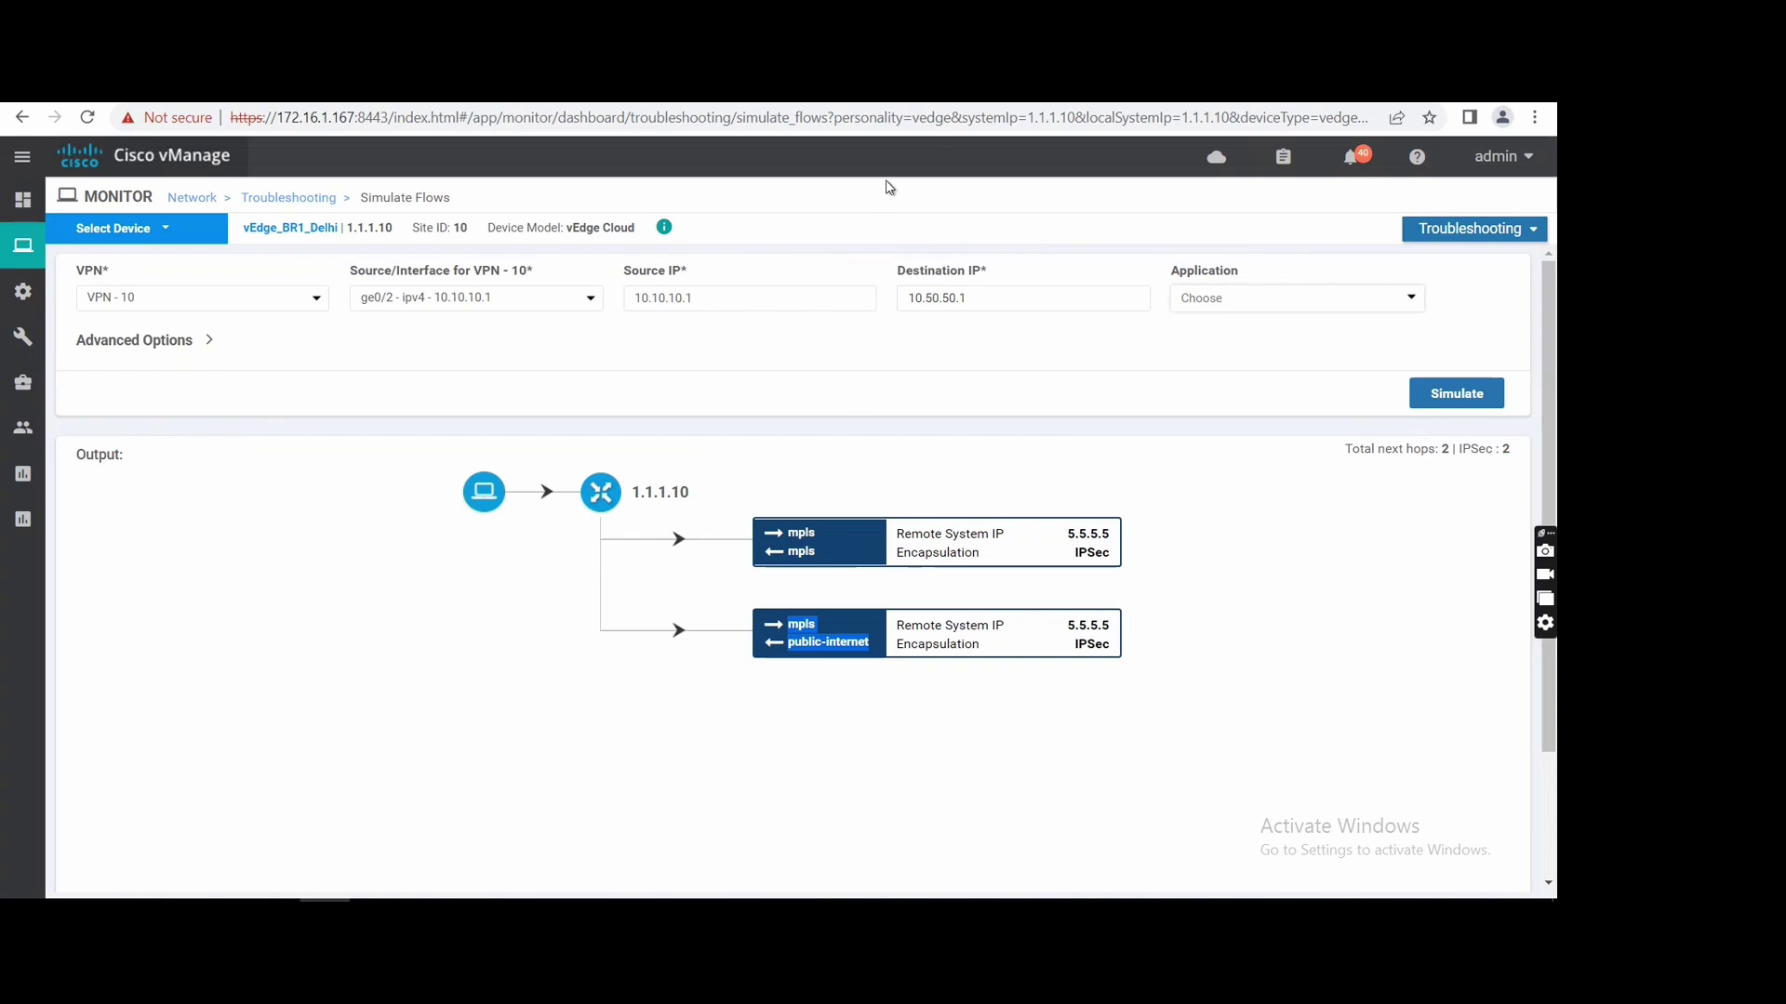
pyautogui.hotkey('alt', 'Tab')
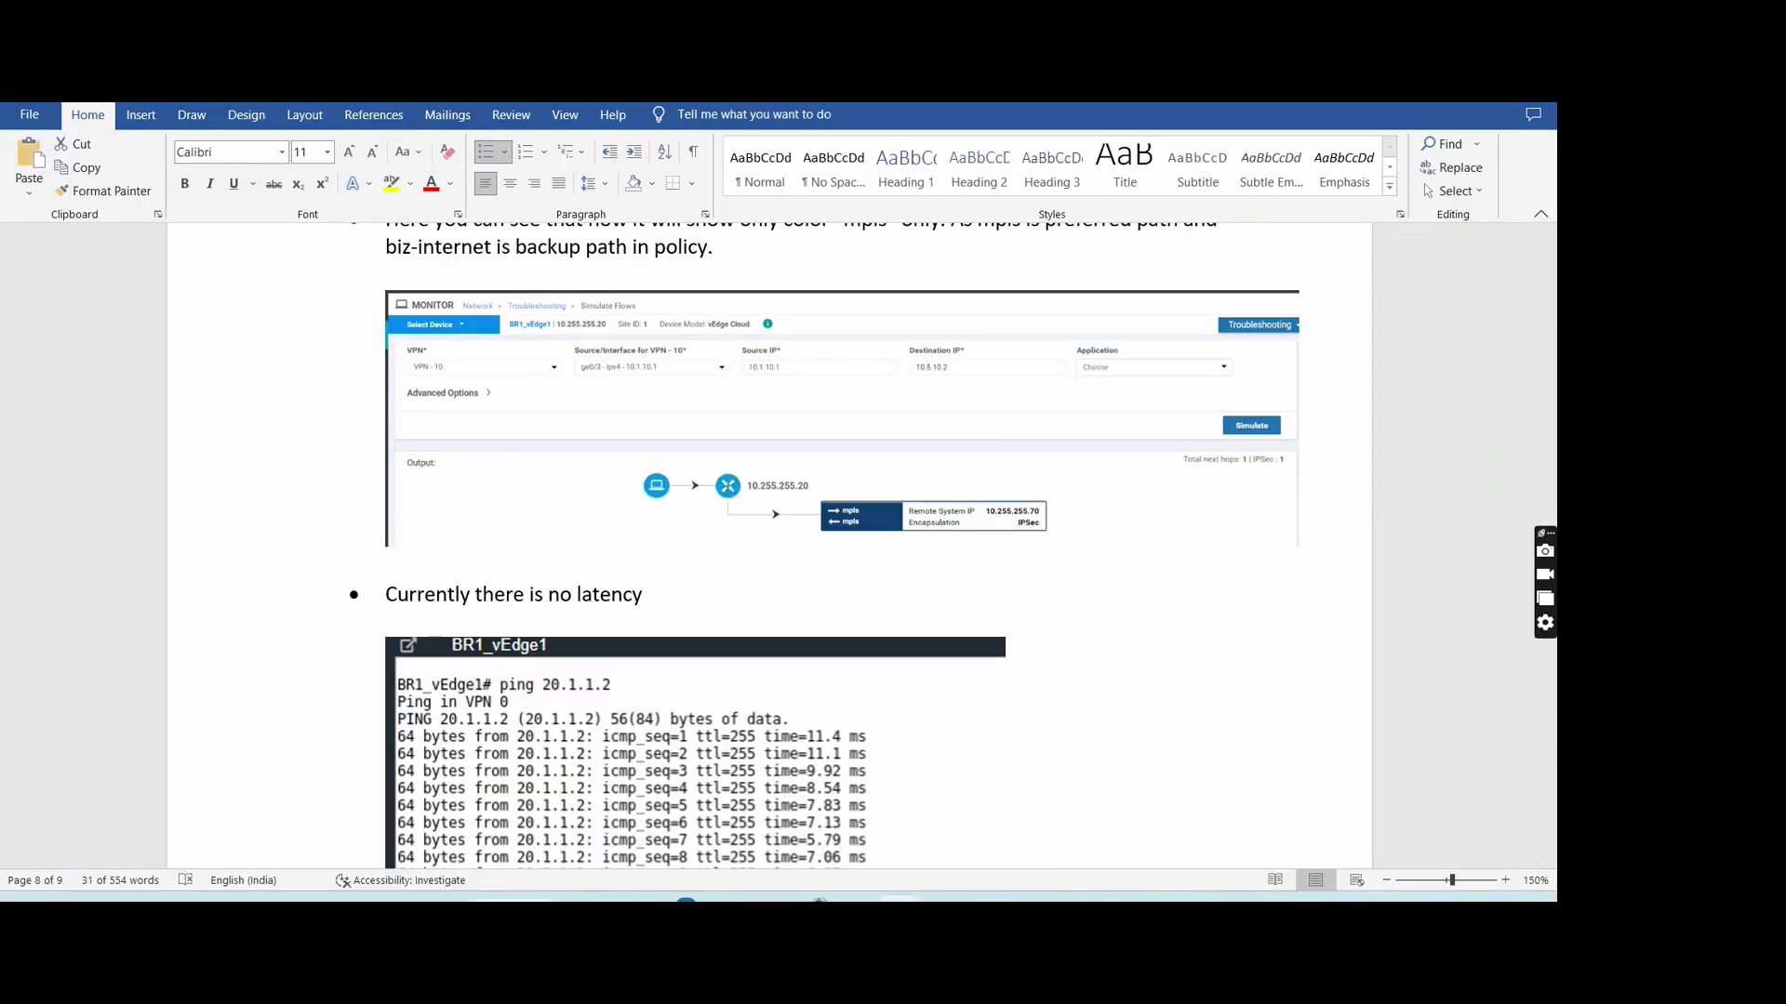
# Return to vManage and open the Max_SLA_50MS application-aware routing policy for editing from the centralized traffic policies
pyautogui.hotkey('alt', 'Tab')
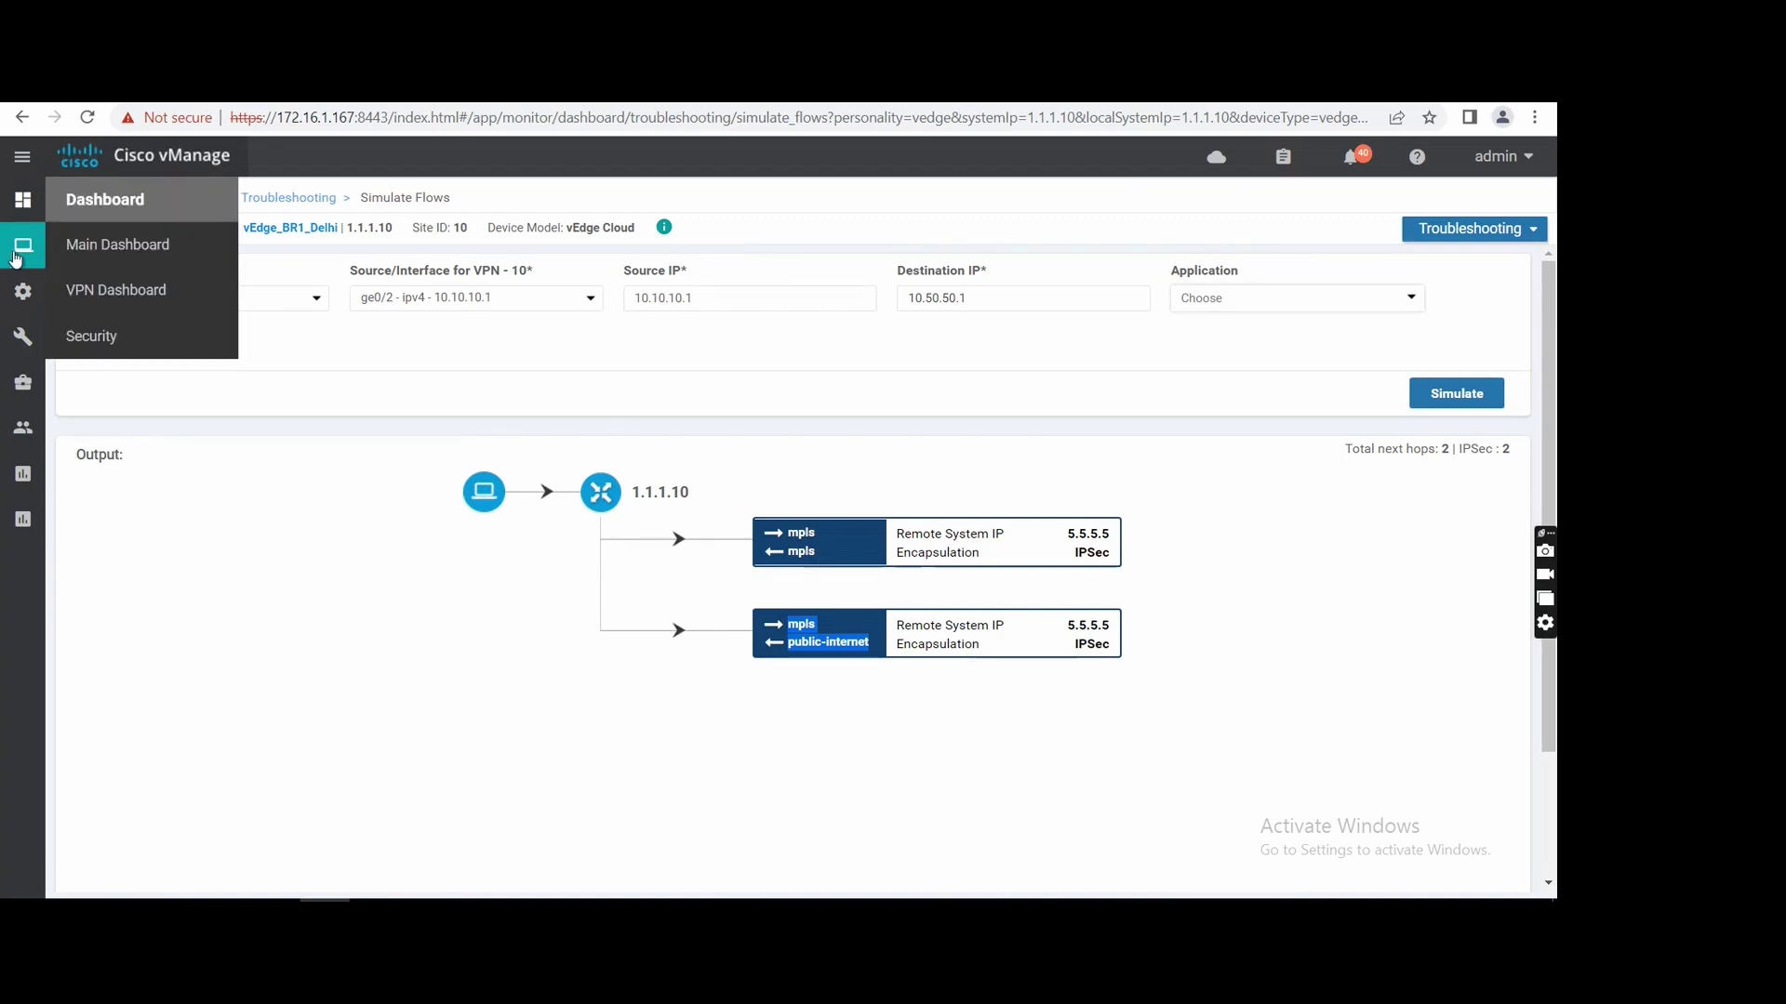
pyautogui.moveTo(18, 291)
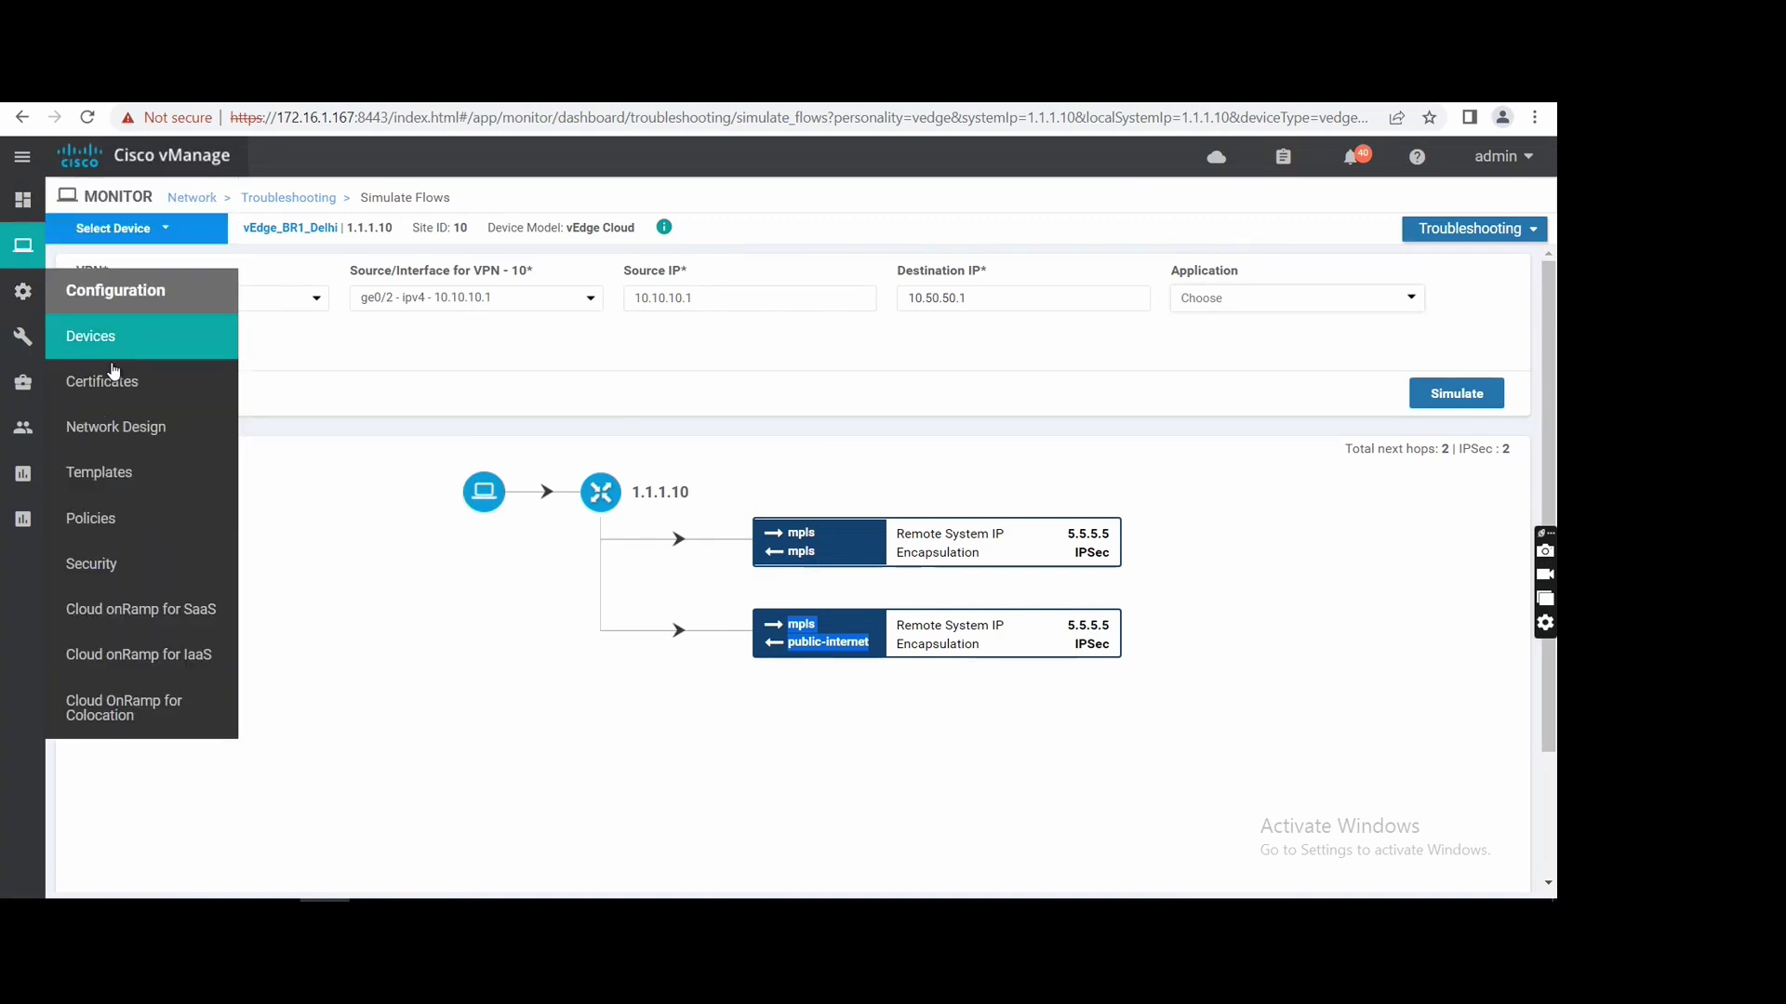
pyautogui.click(85, 516)
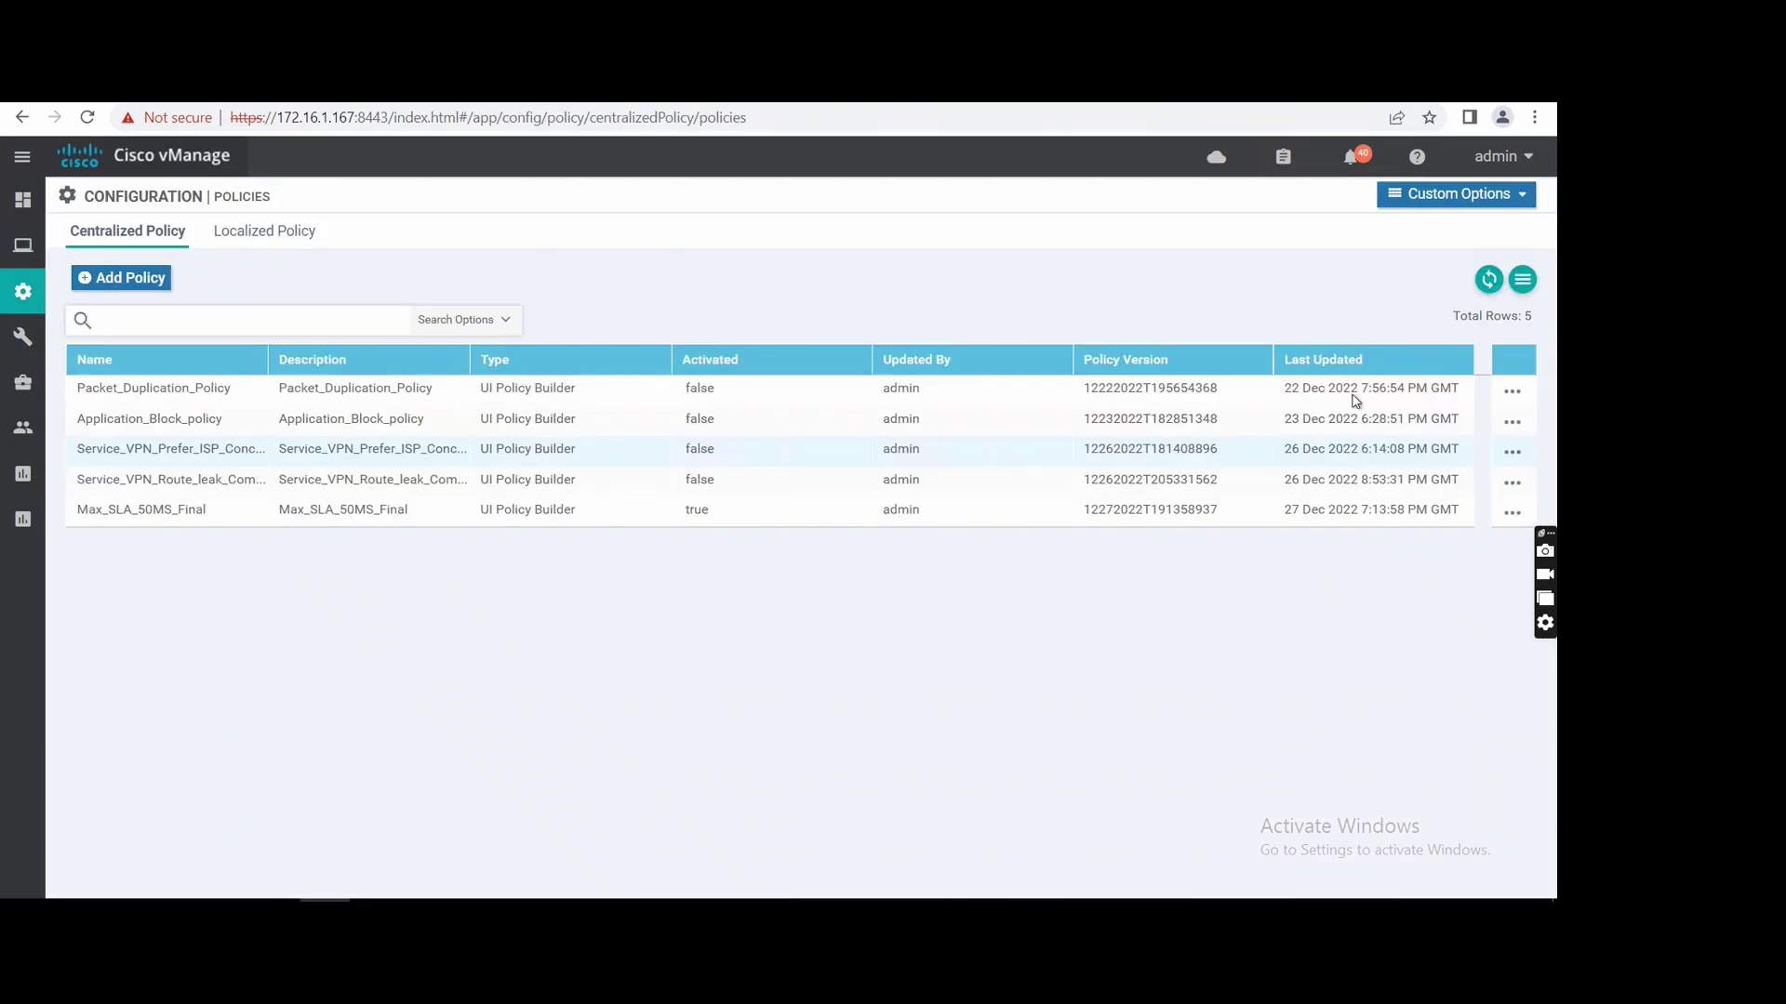
pyautogui.click(1432, 197)
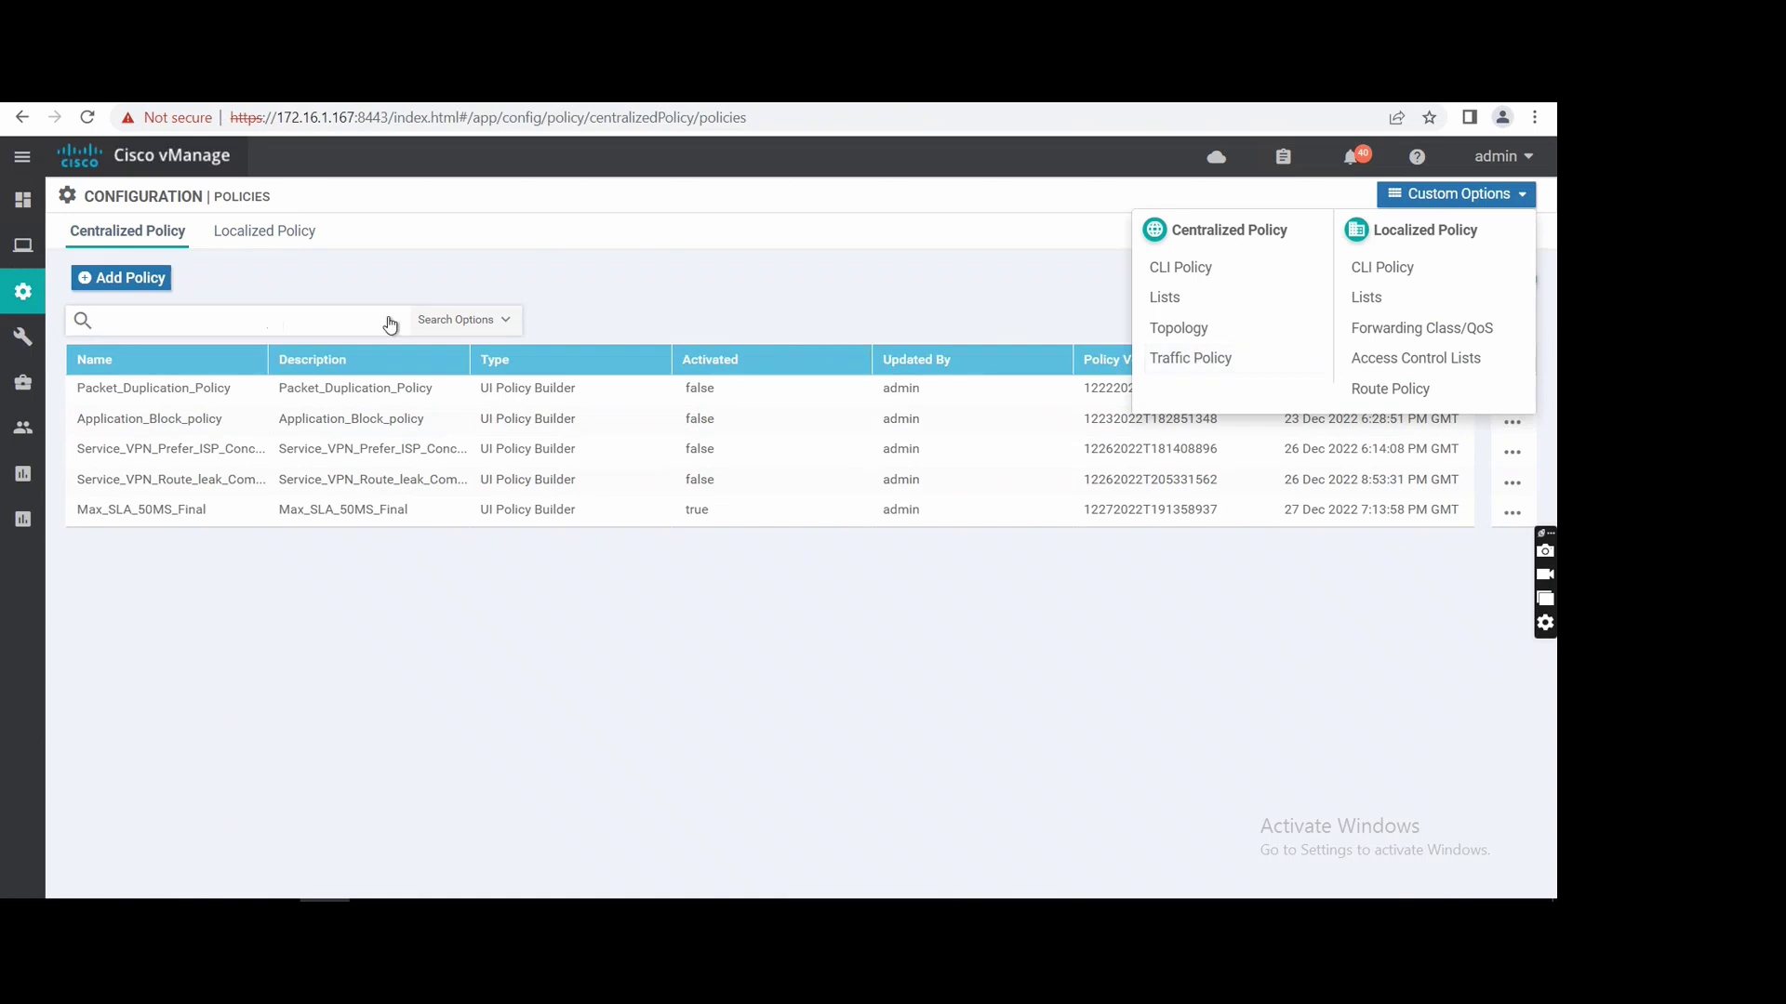
pyautogui.click(1191, 365)
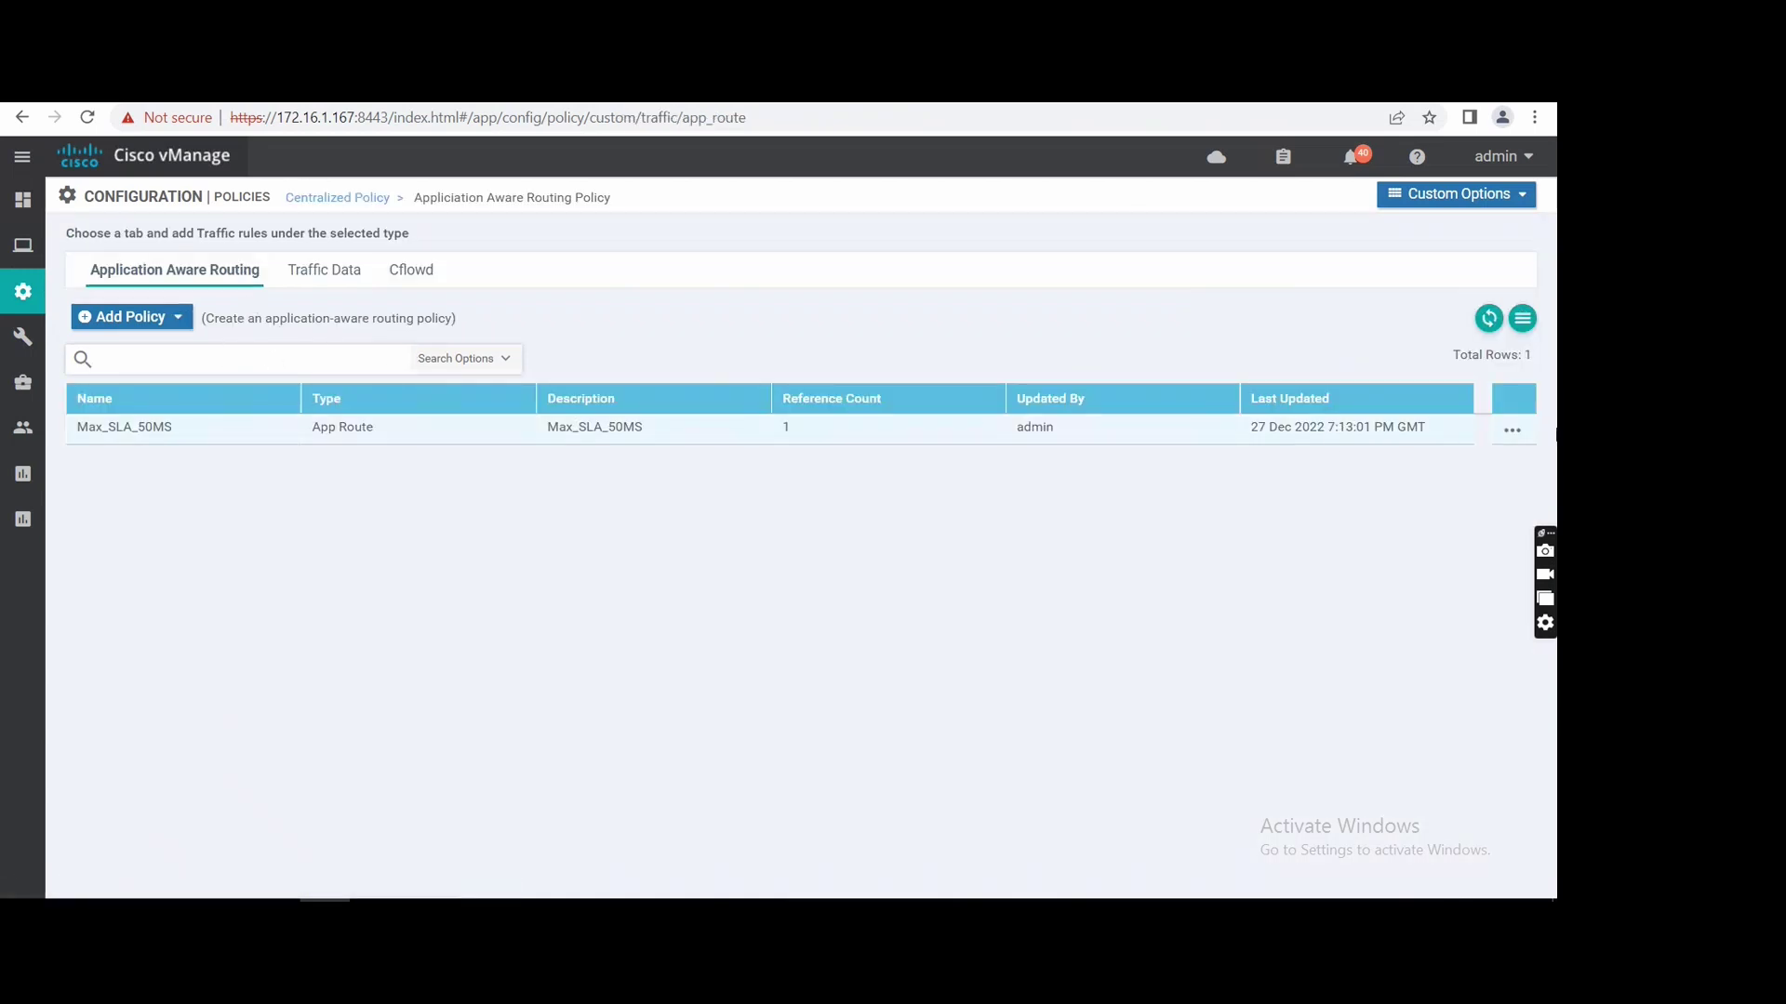
pyautogui.click(1512, 431)
pyautogui.click(1411, 500)
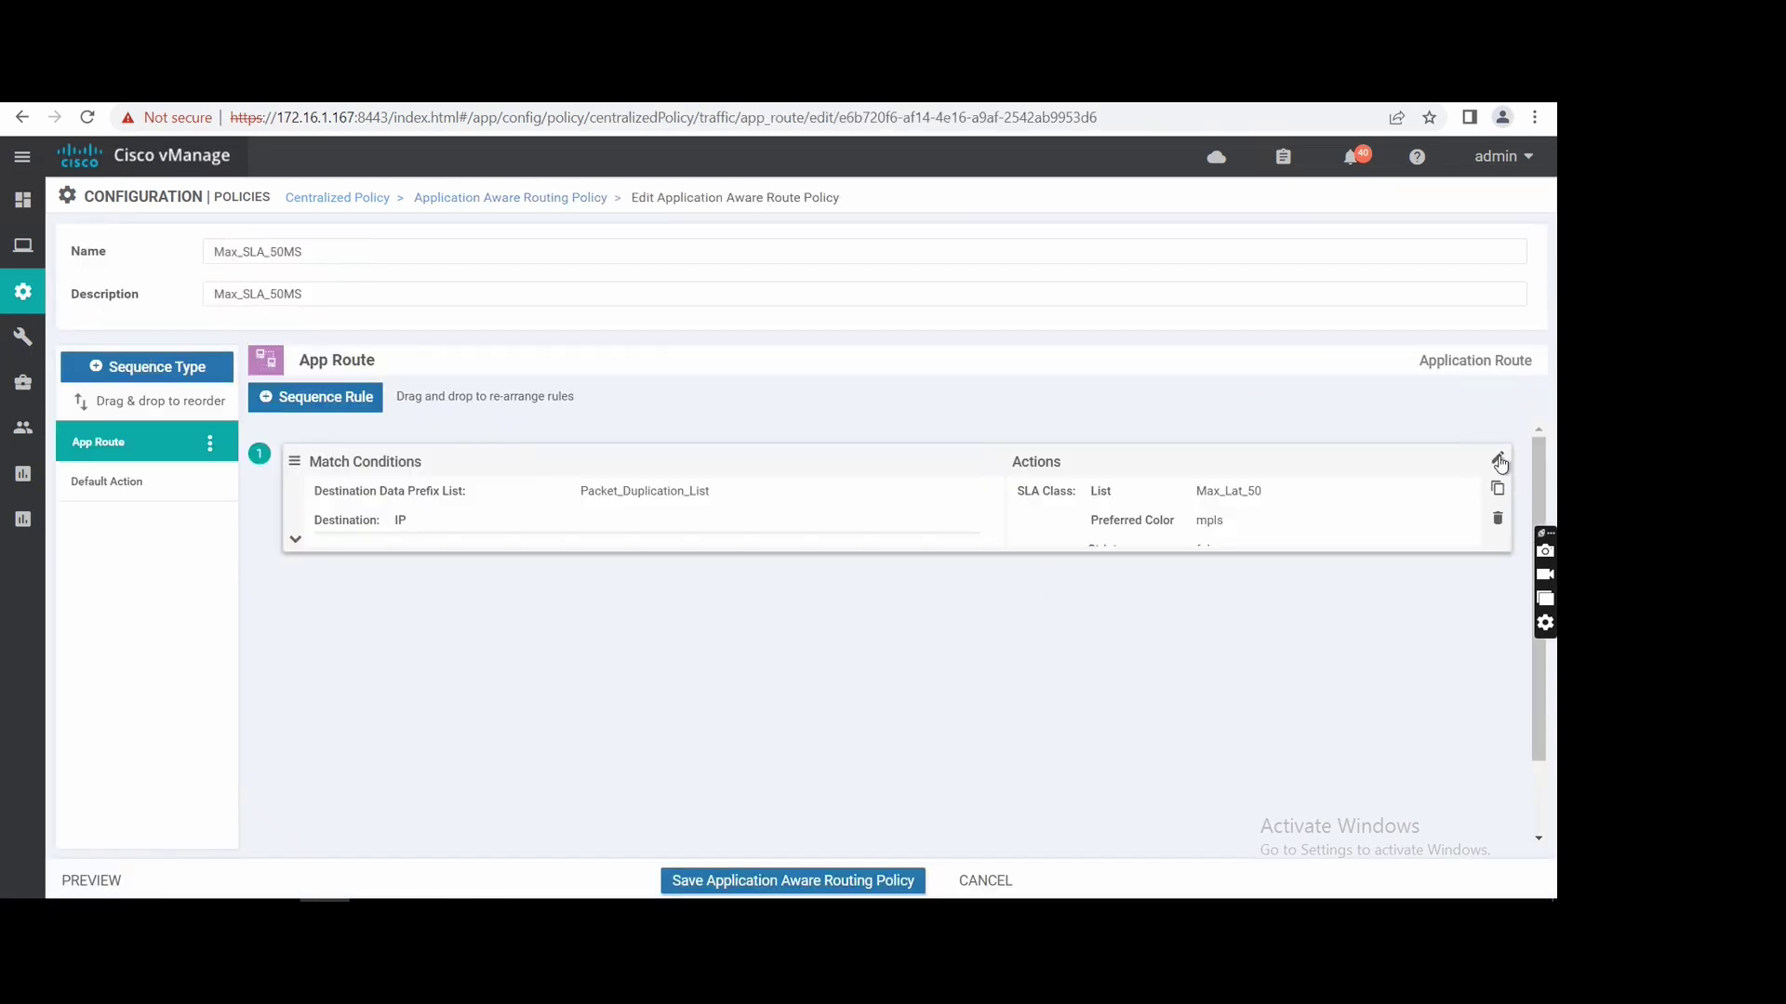
# Enable Strict for the App Route rule's SLA class, remove its Backup SLA Preferred Color action, and save the match and actions
pyautogui.click(1500, 462)
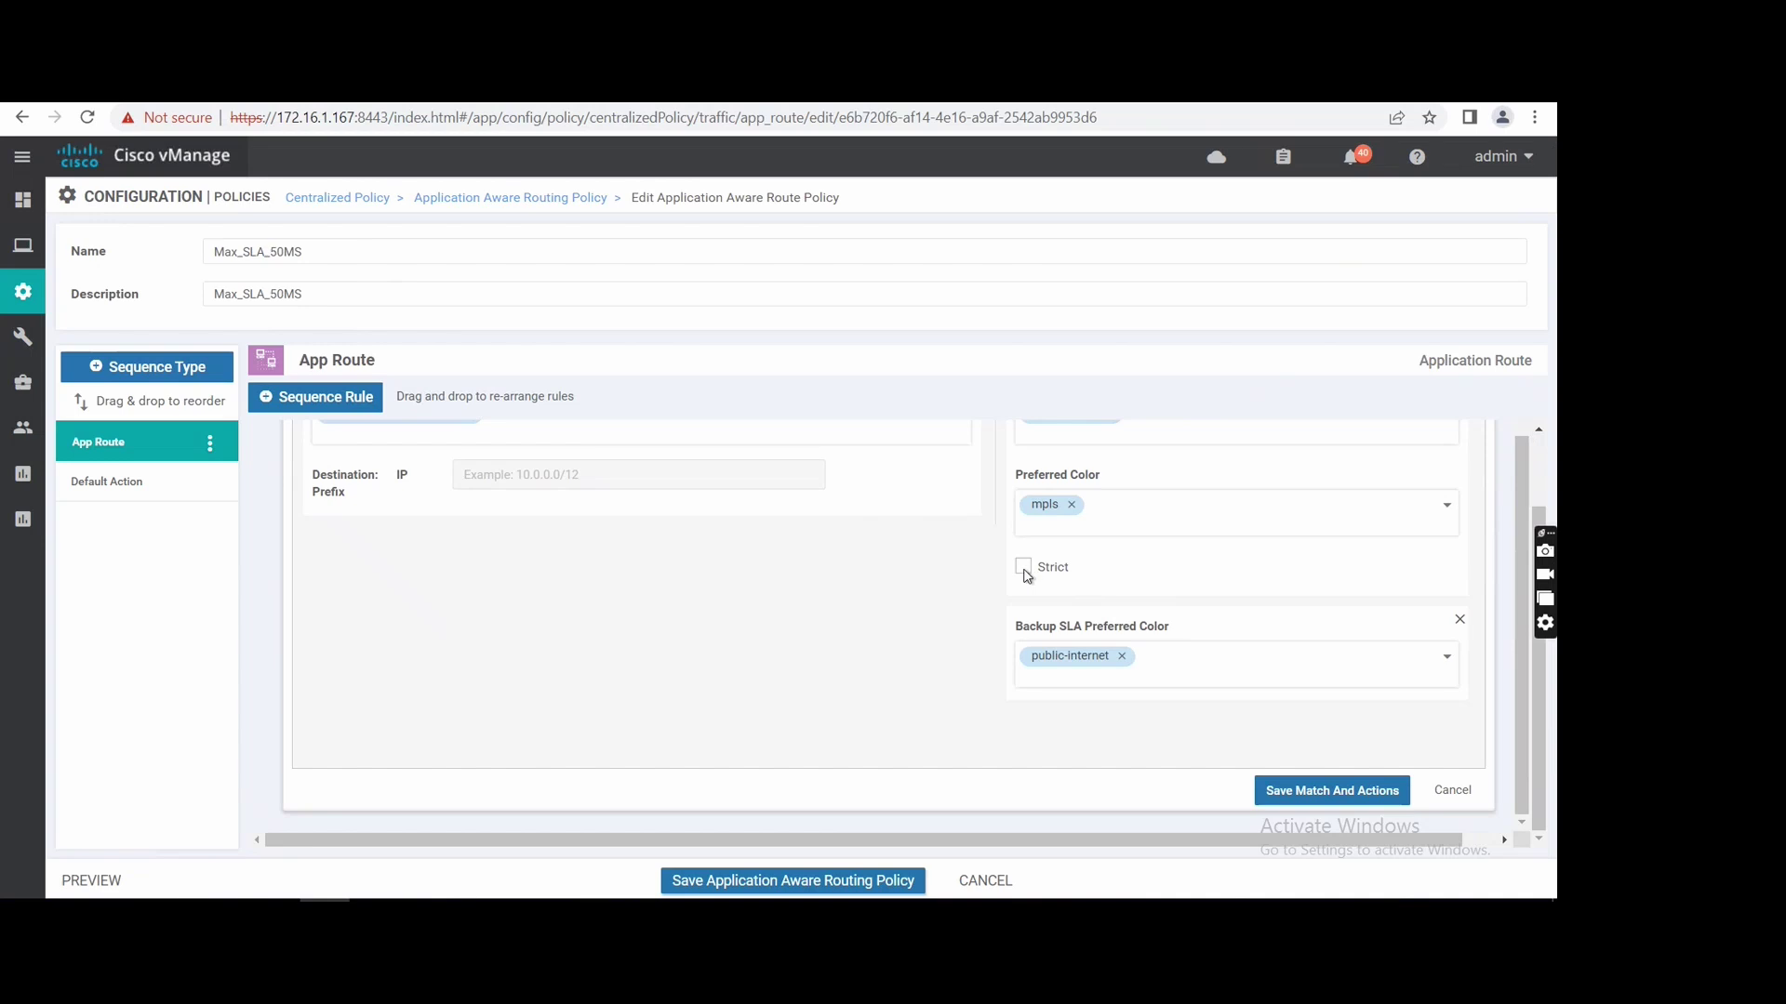
pyautogui.click(1459, 620)
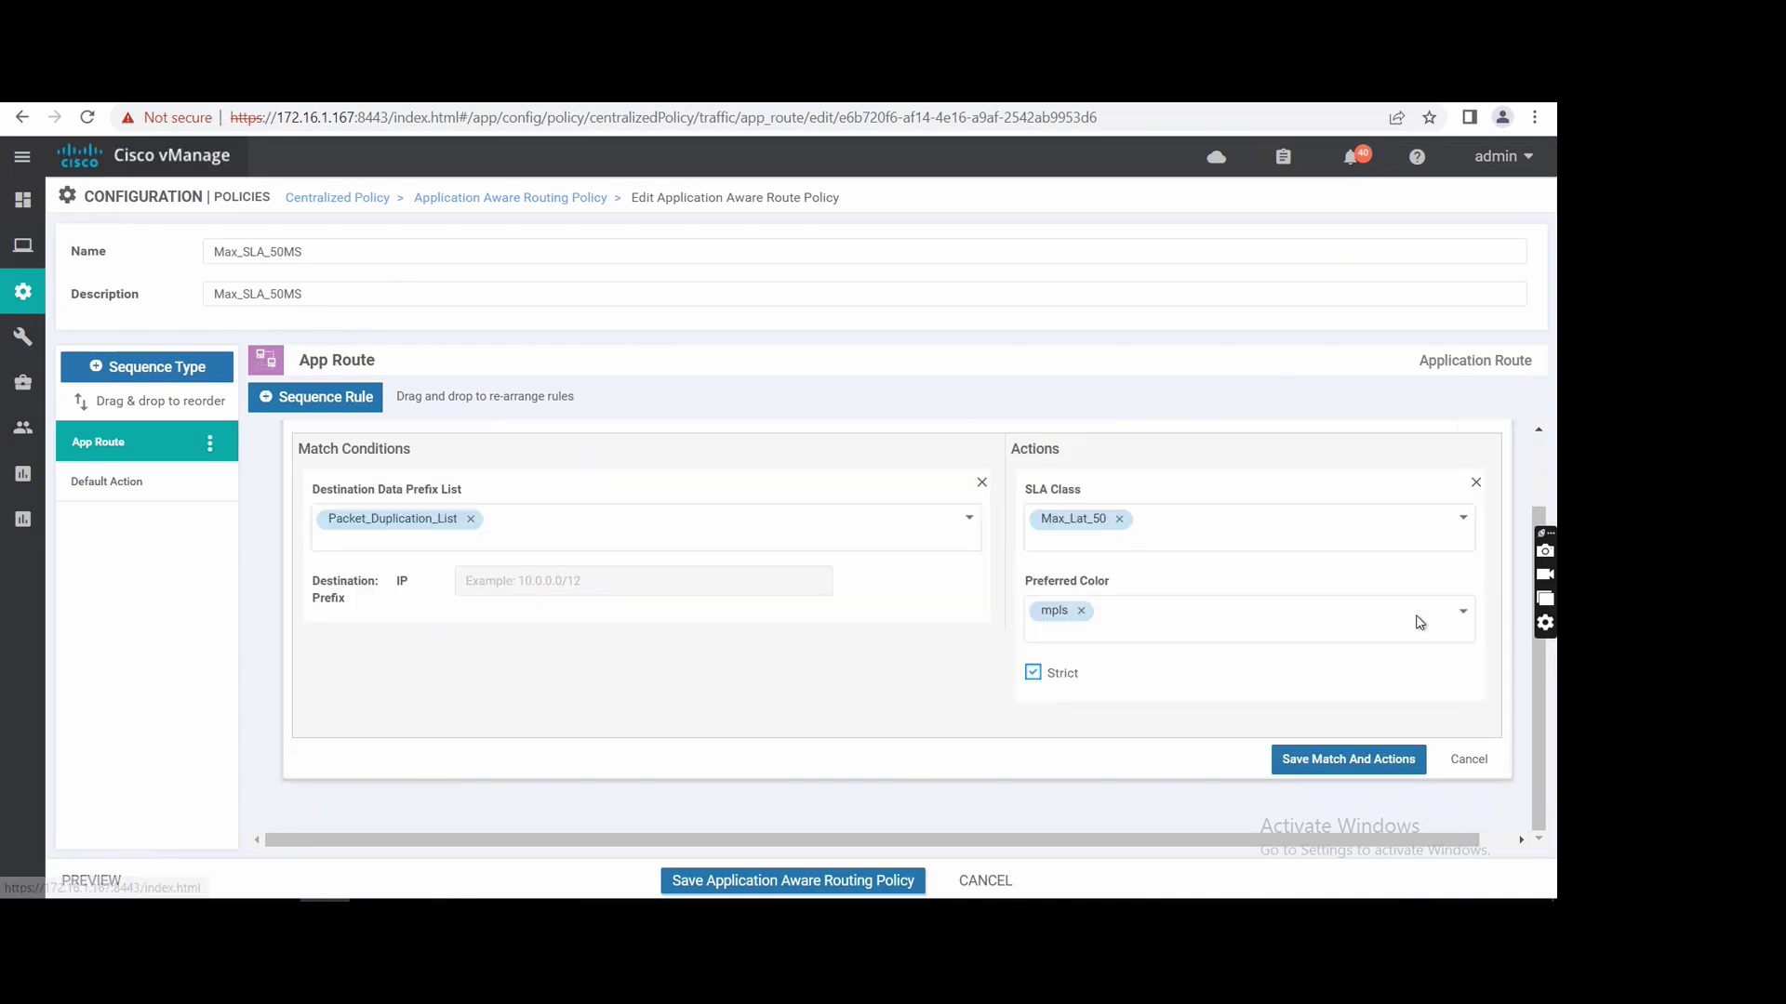
pyautogui.click(1353, 773)
# Save the application-aware routing policy, push the vSmart_Termplate configuration to vSmart-Trainer, and check the push task
pyautogui.click(832, 880)
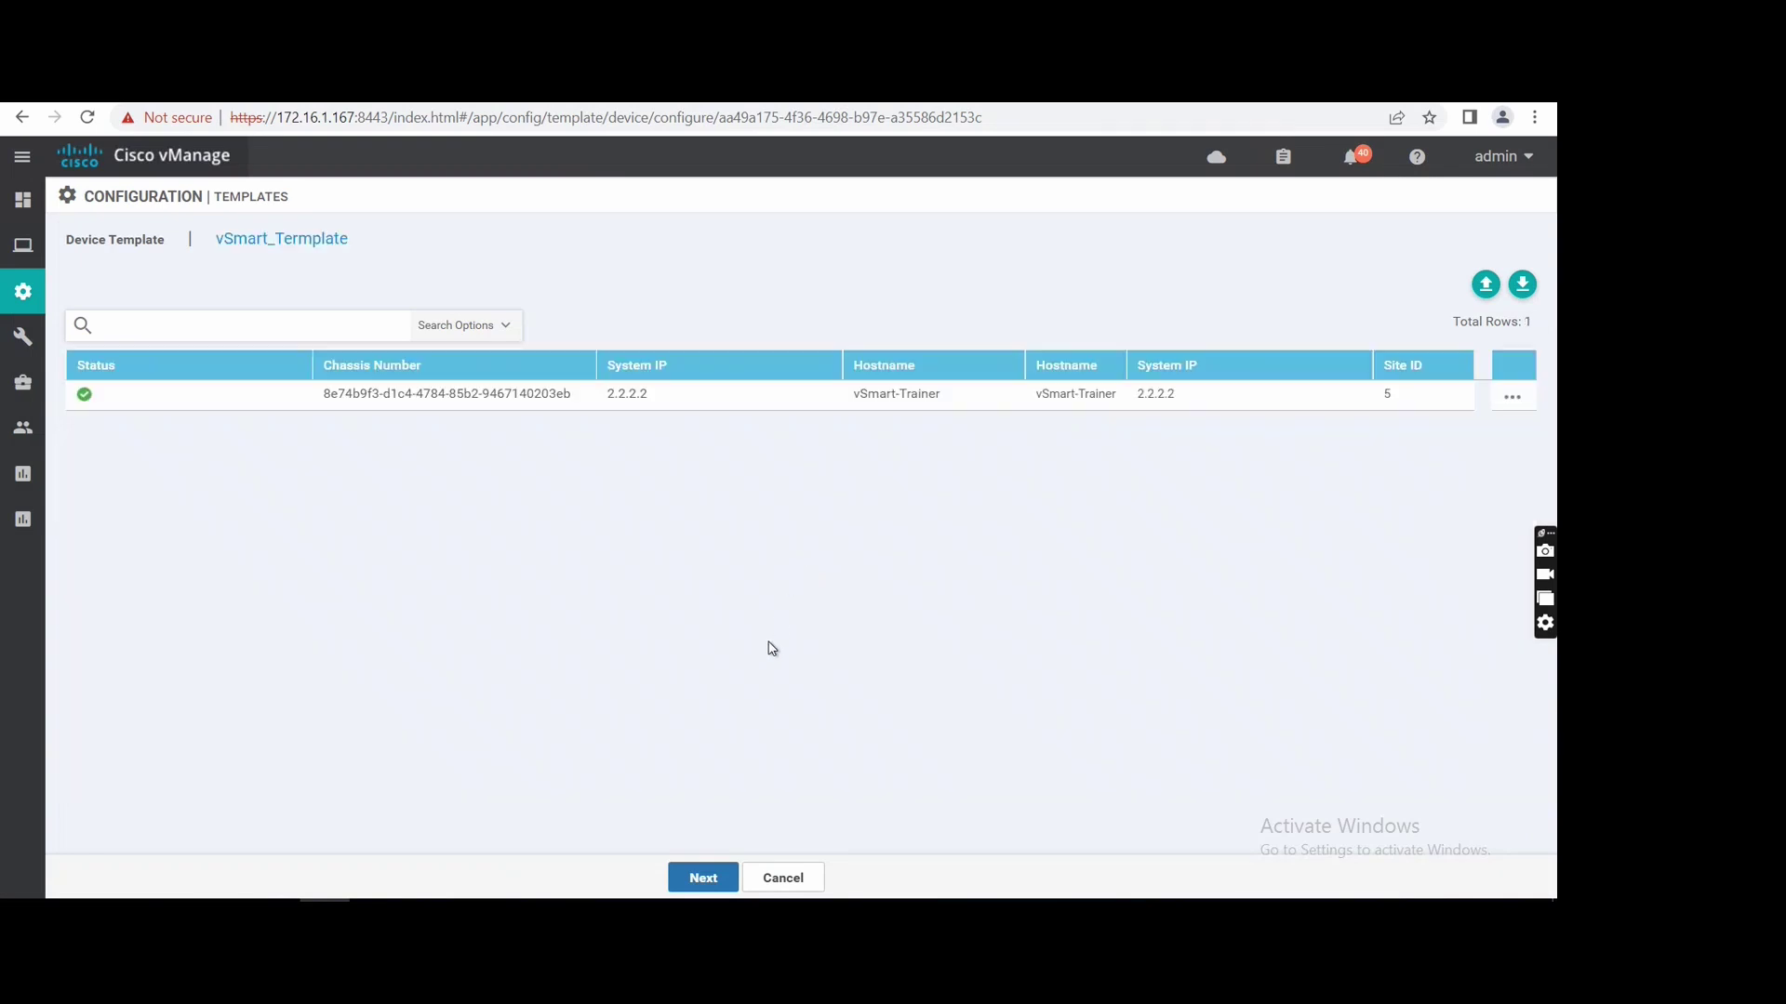
pyautogui.click(704, 877)
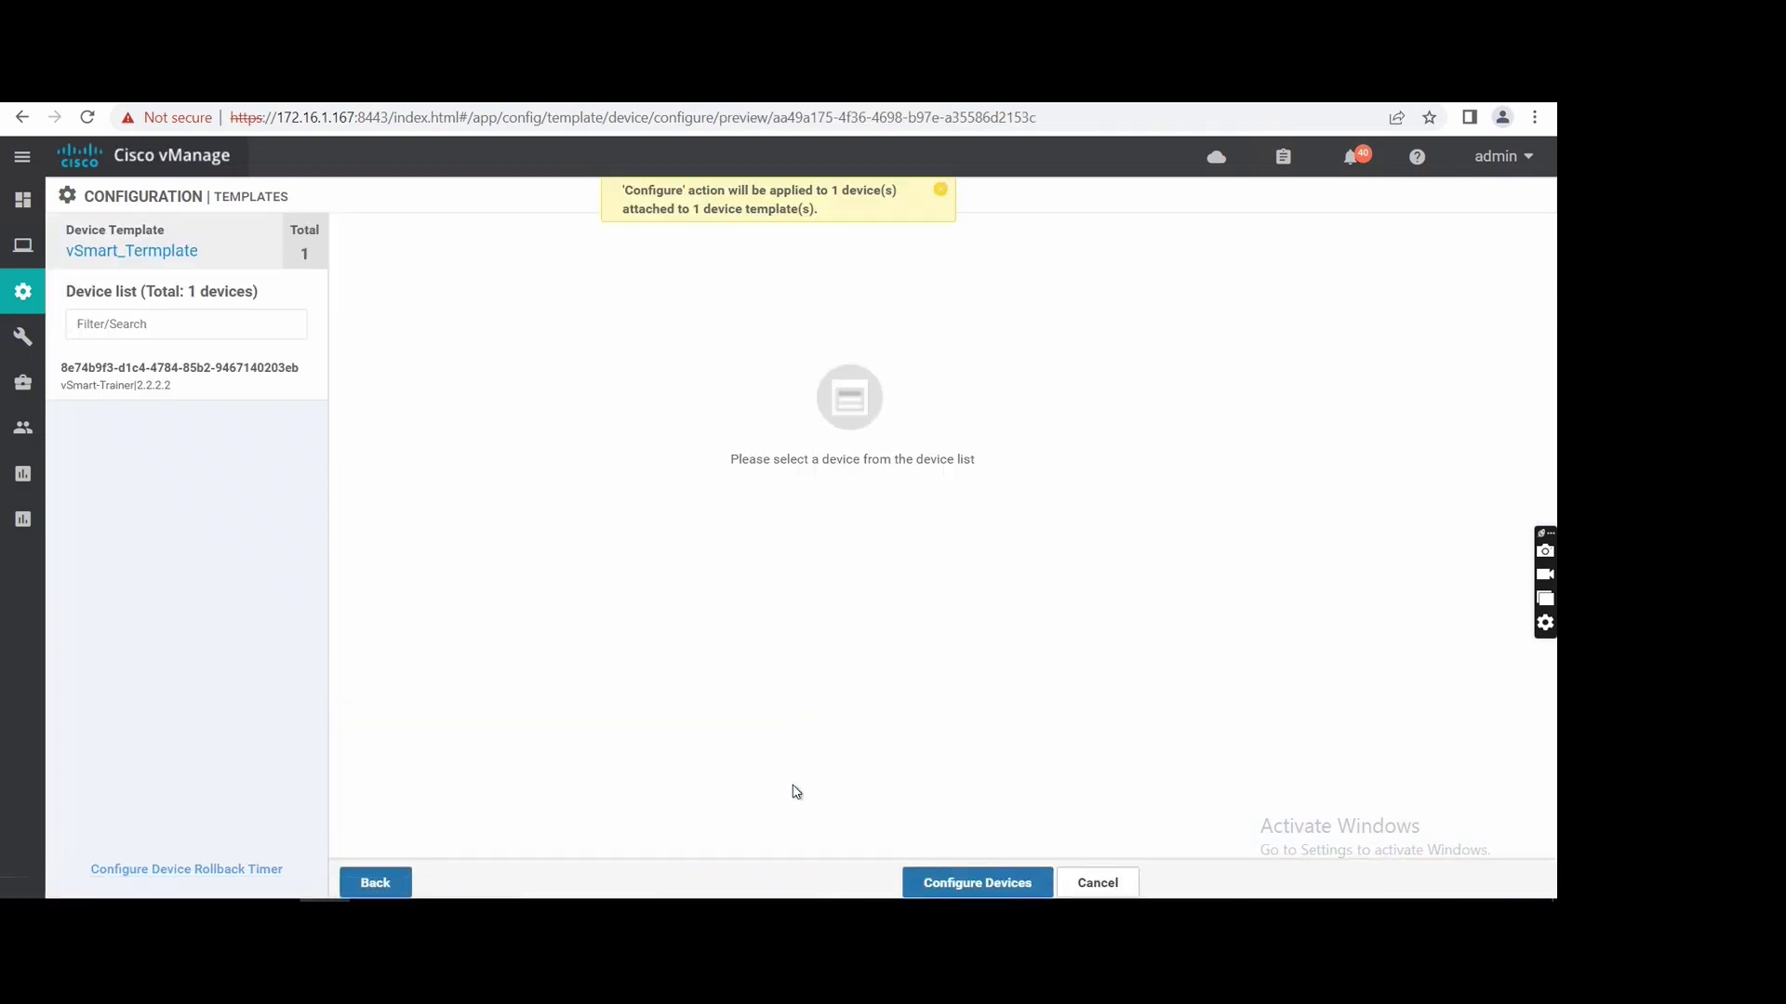
pyautogui.click(970, 885)
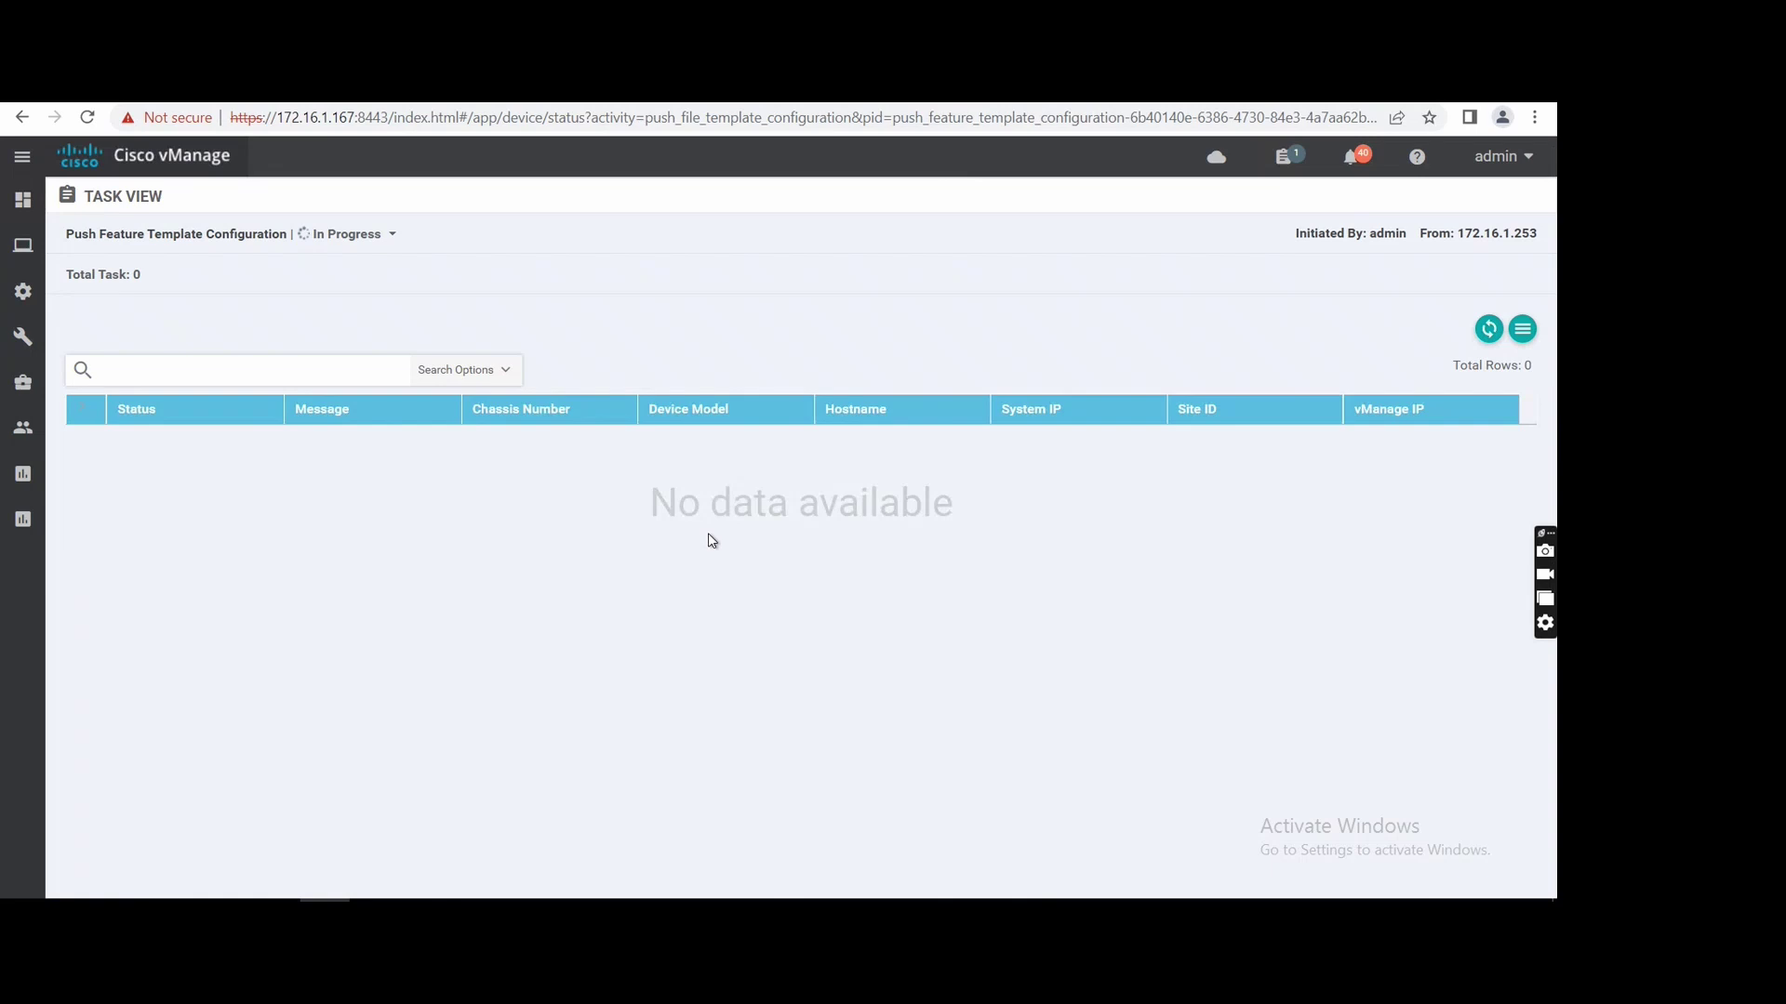
pyautogui.click(1284, 153)
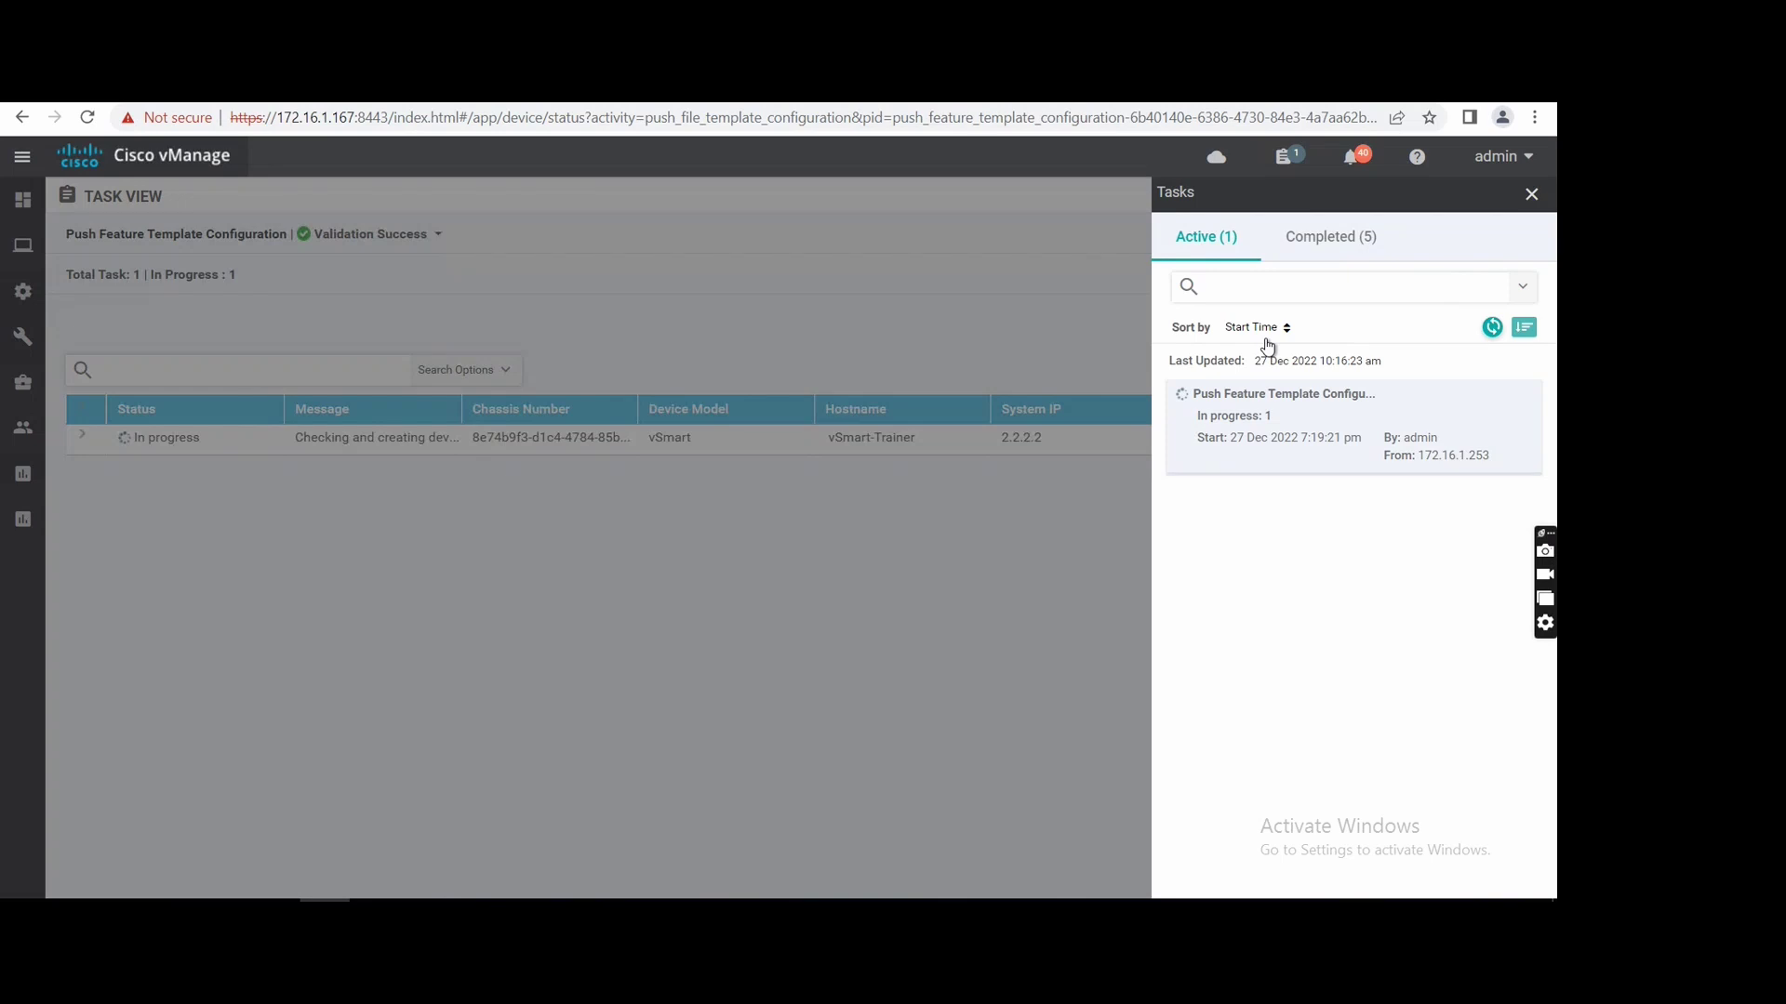
pyautogui.click(938, 367)
# Open Simulate Flows for vEdge_BR1_Delhi from the monitored network devices
pyautogui.moveTo(26, 295)
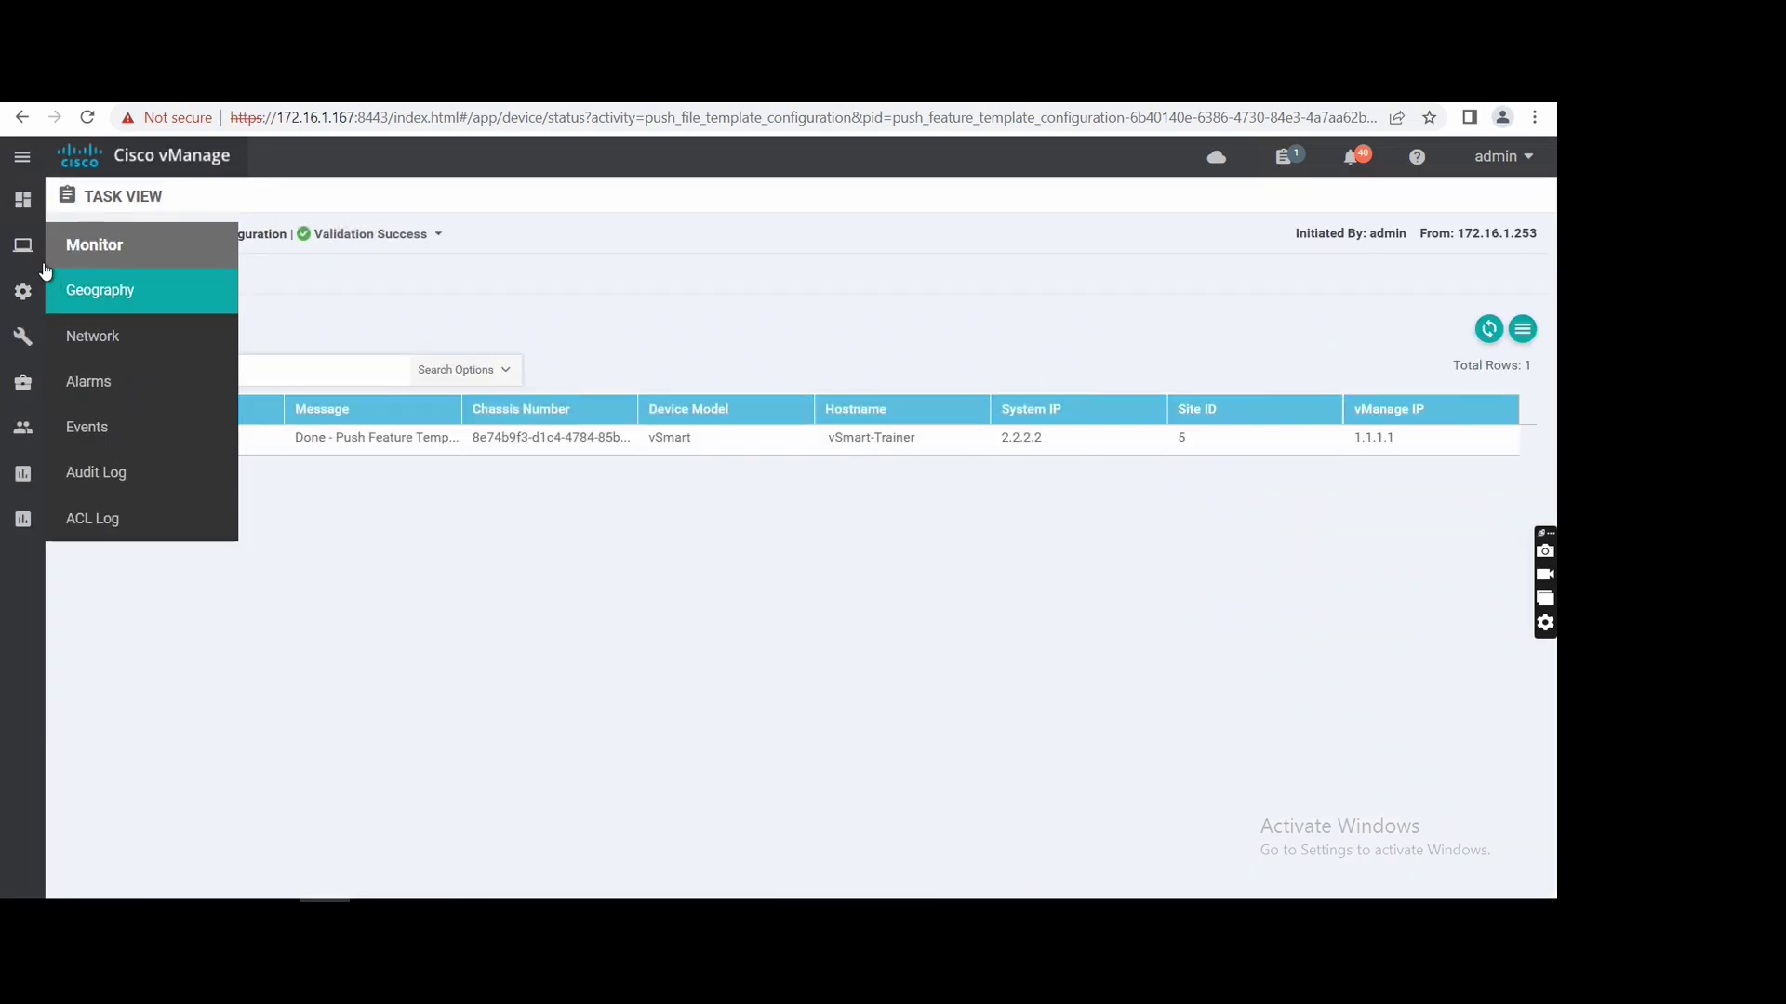
pyautogui.click(82, 340)
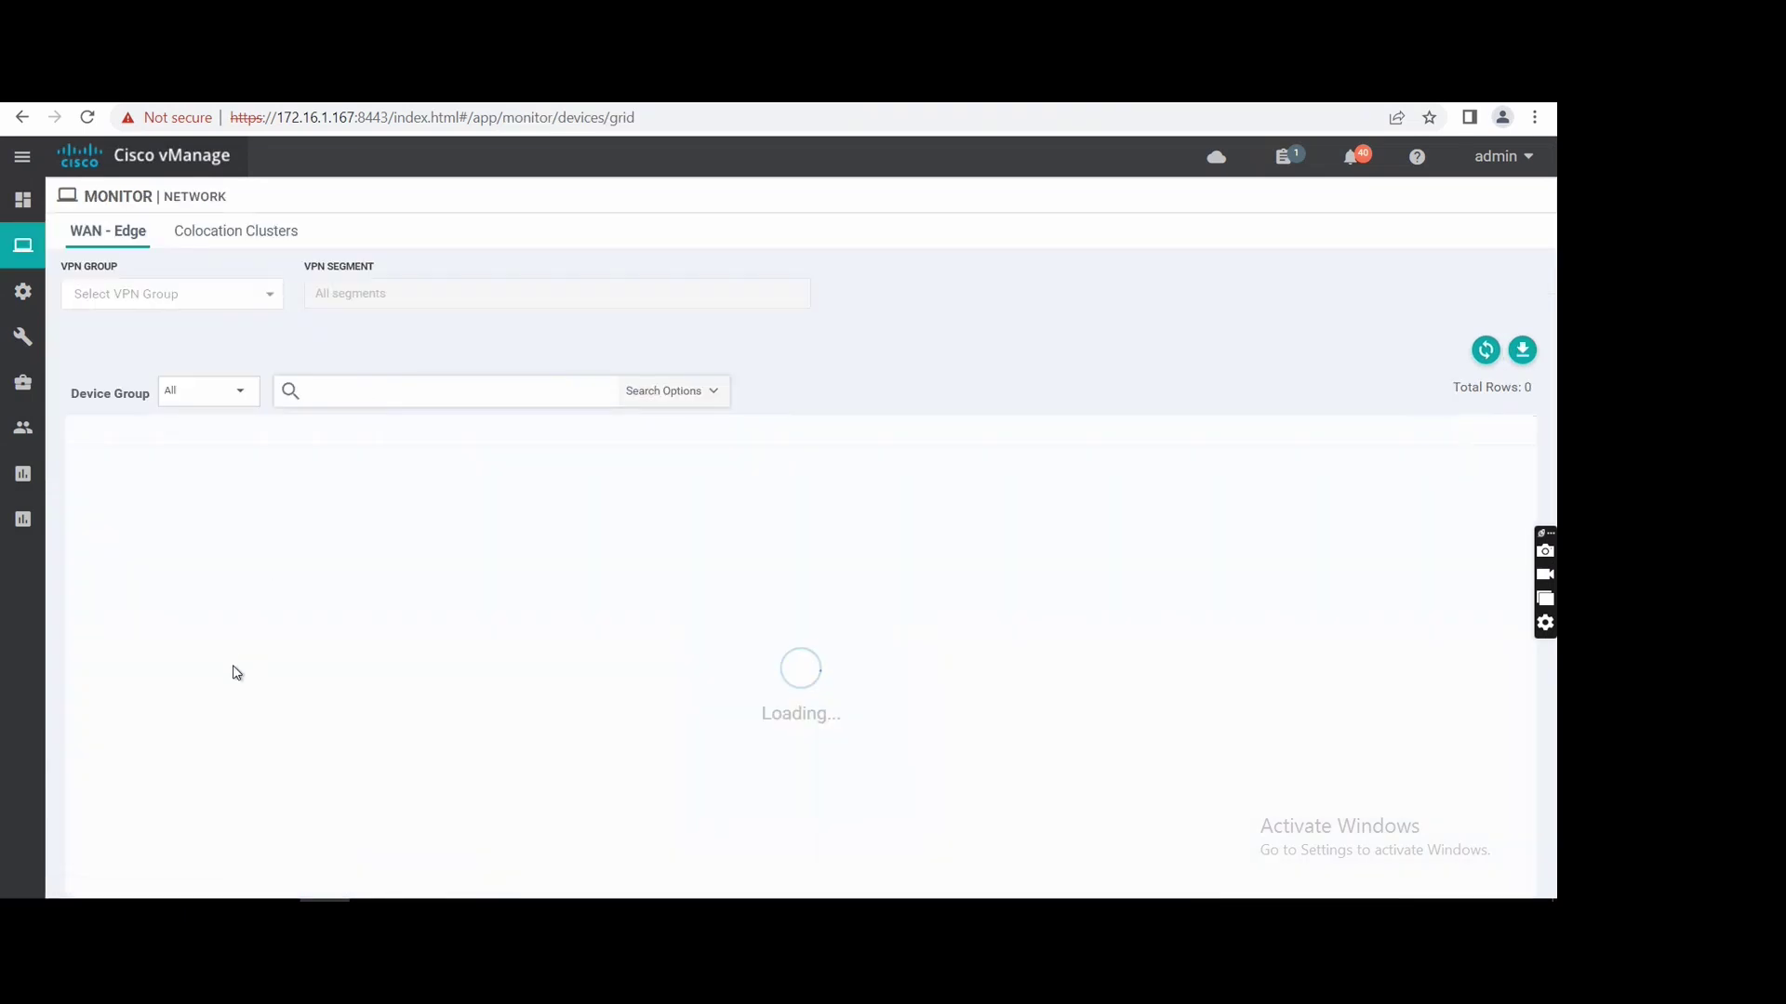
pyautogui.click(154, 643)
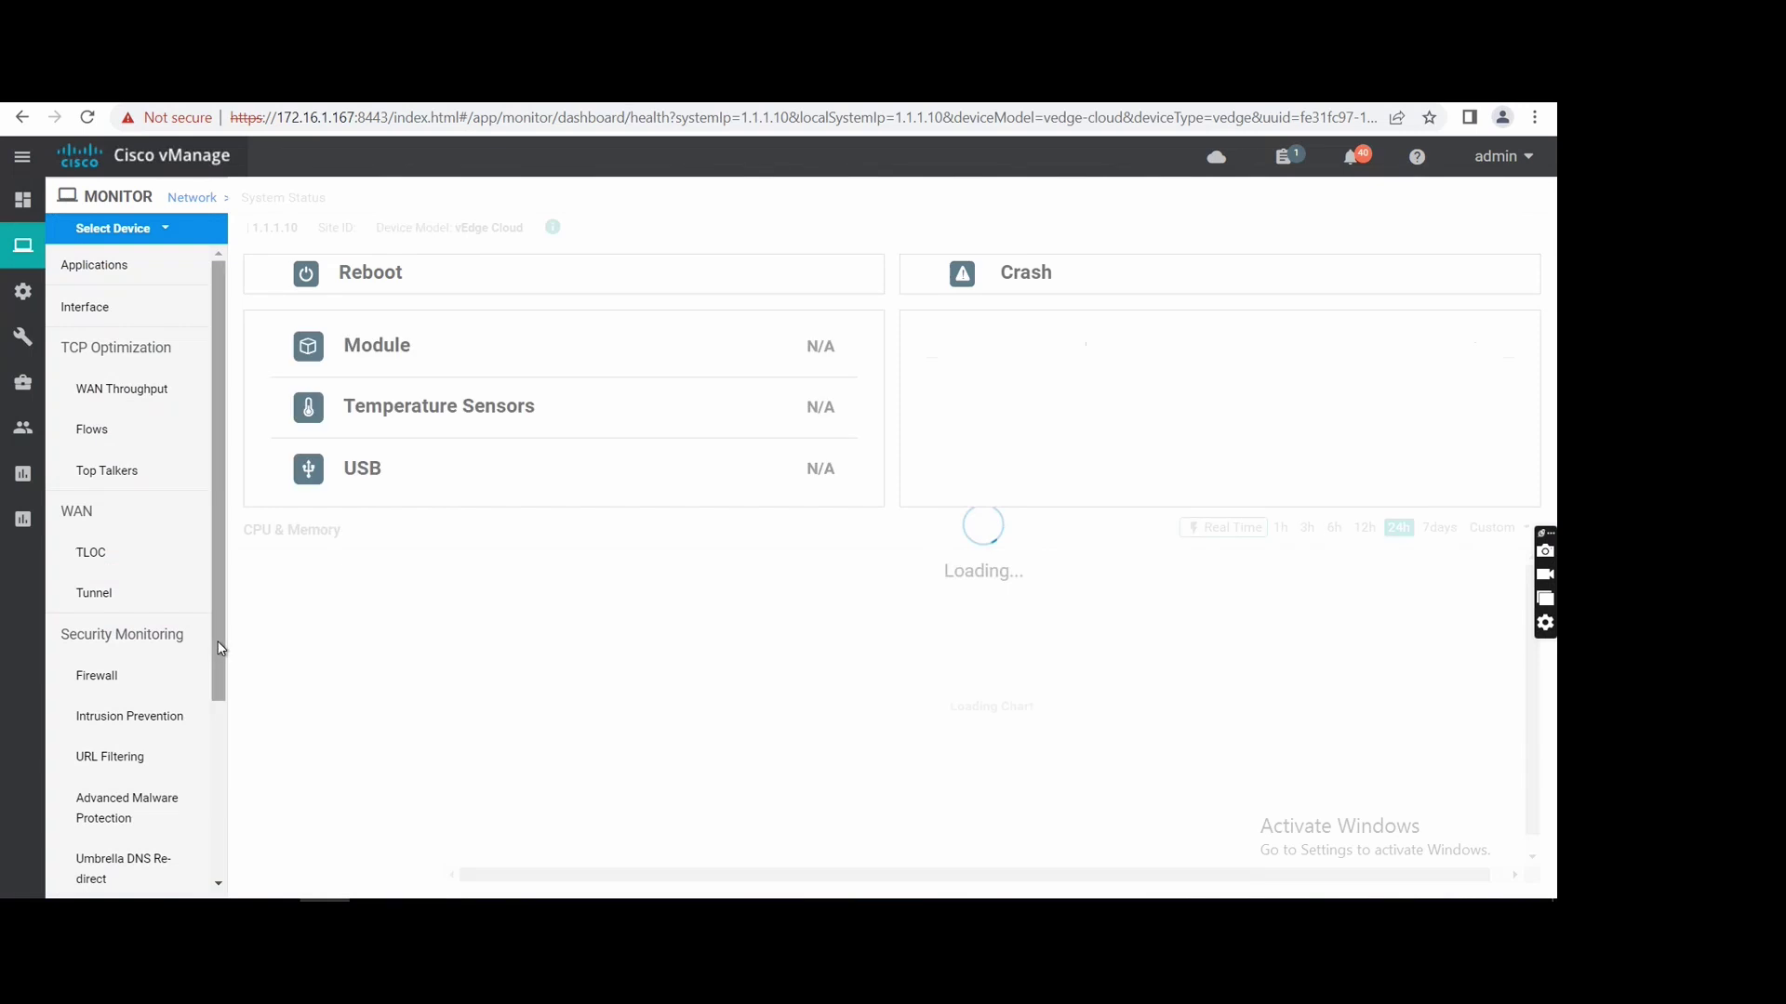
pyautogui.scroll(-3, 212, 797)
pyautogui.click(120, 837)
pyautogui.click(1247, 781)
# Simulate the VPN - 10 flow on vEdge_BR1_Delhi to recheck the selected paths
pyautogui.click(295, 300)
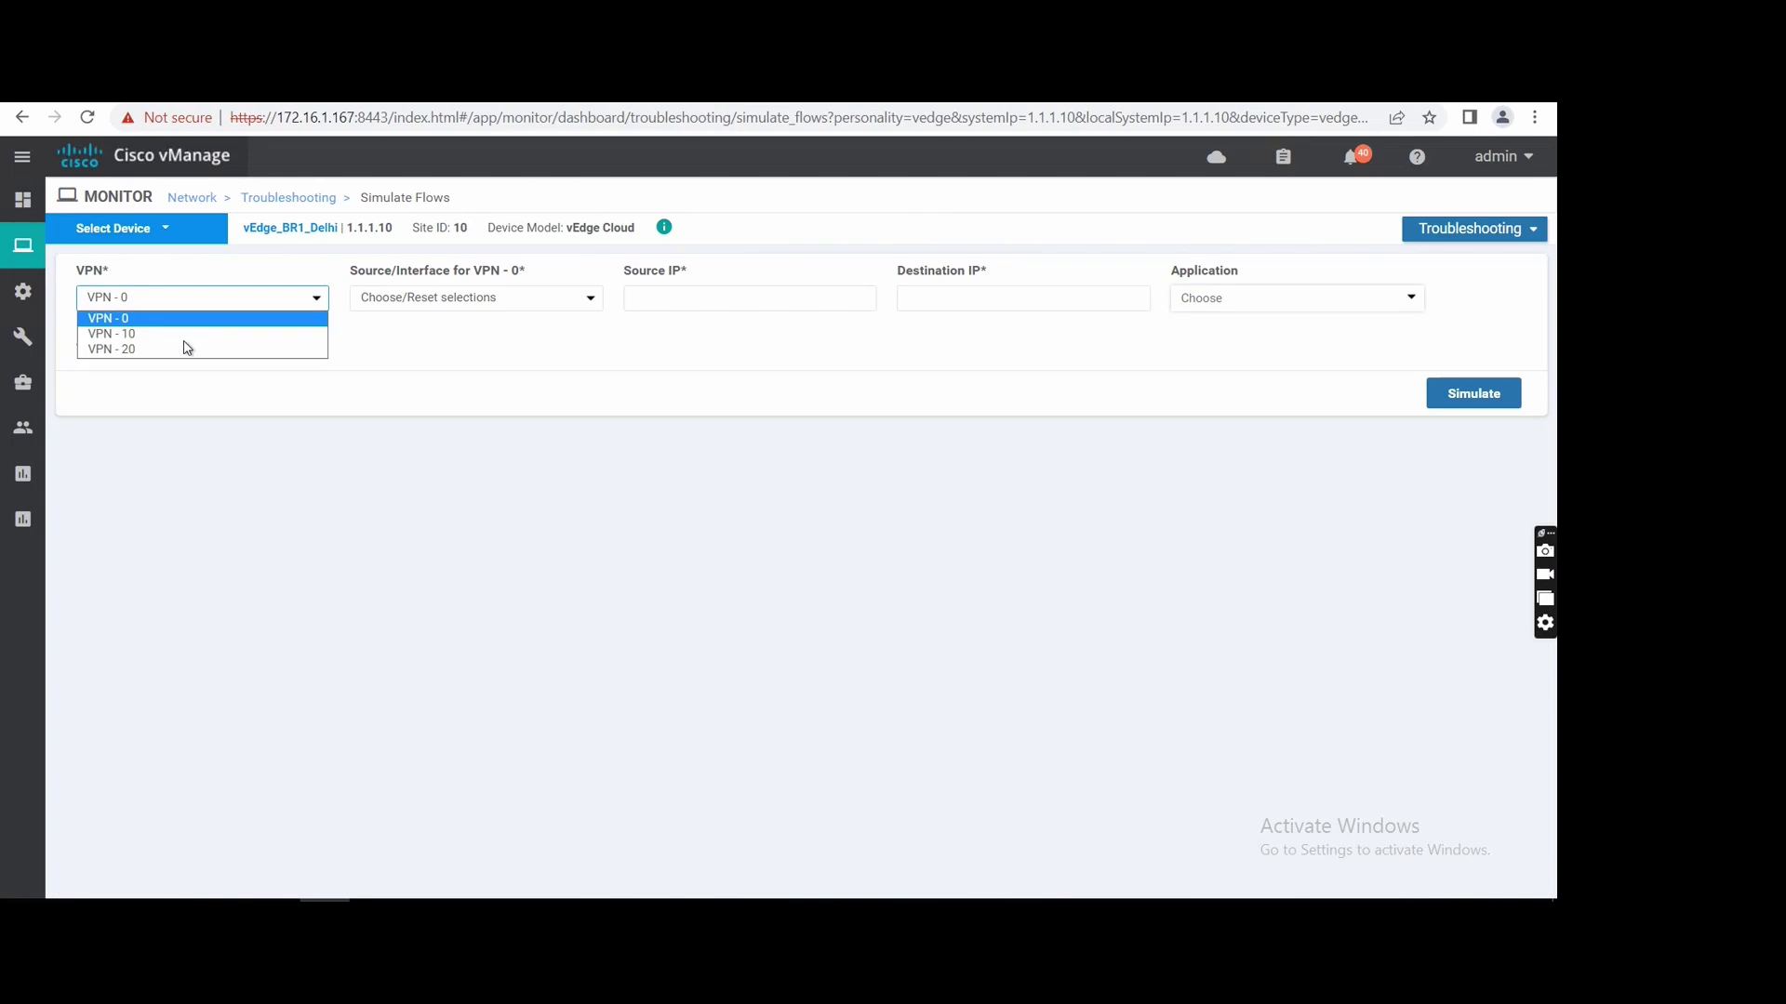
pyautogui.click(186, 349)
pyautogui.click(192, 306)
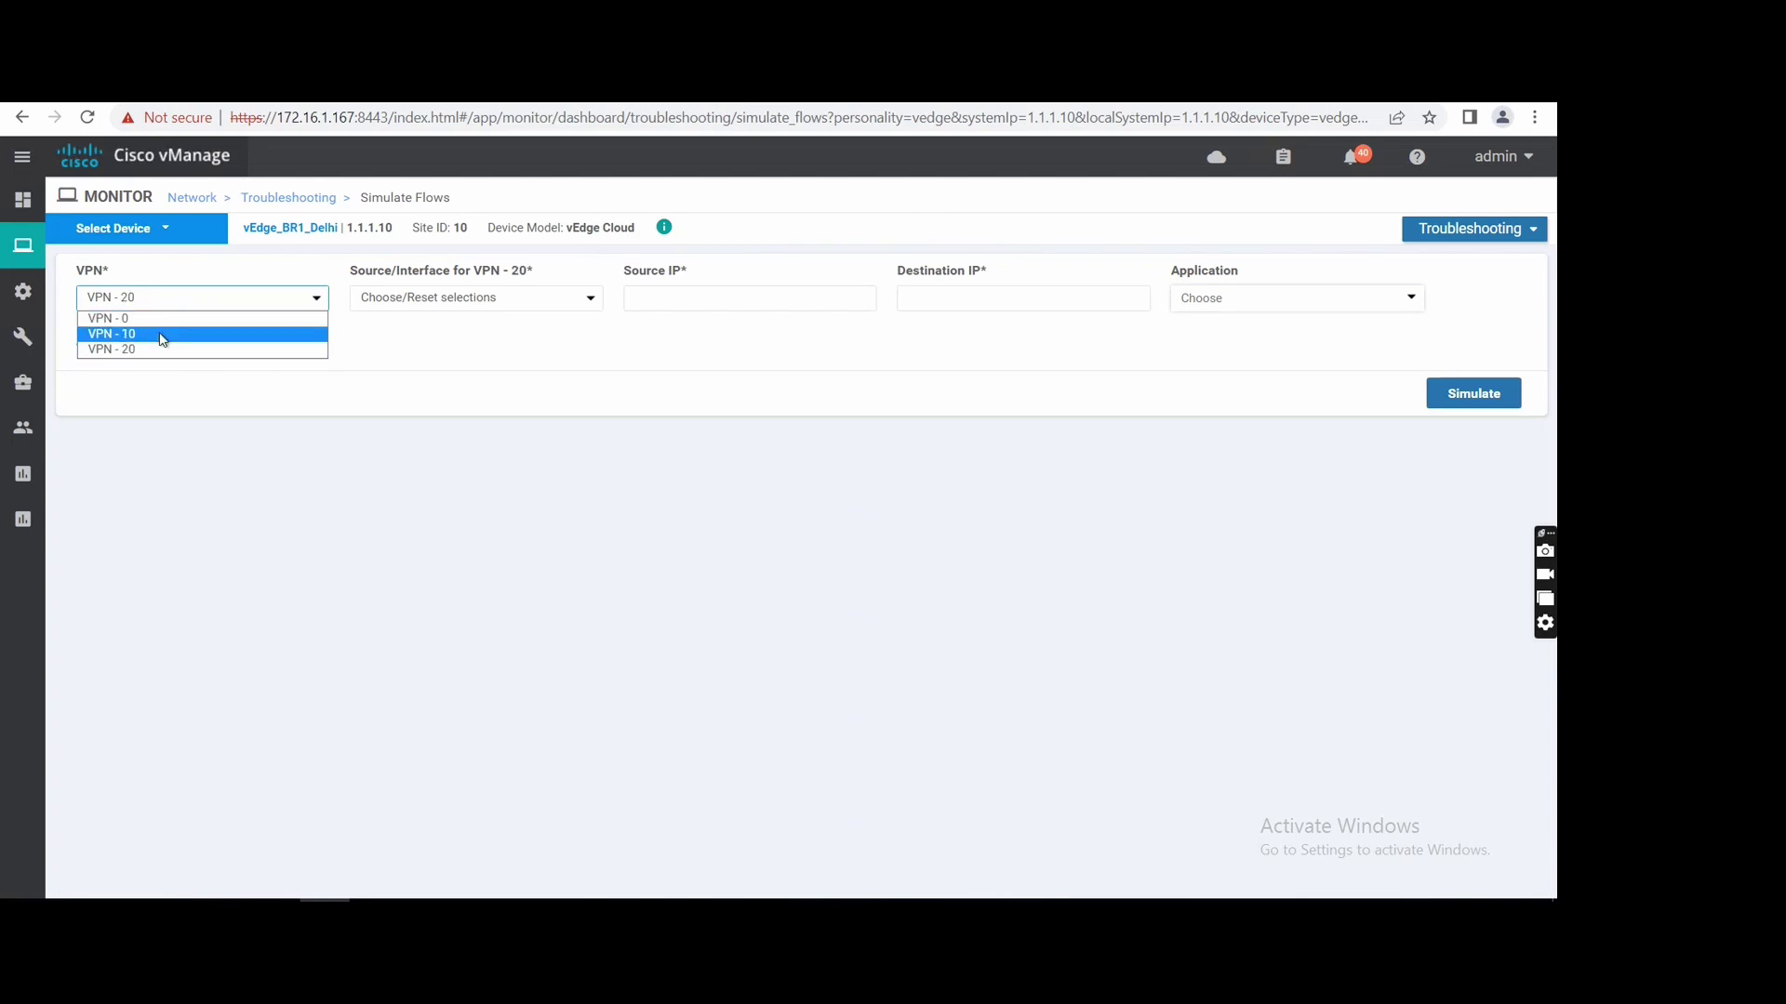
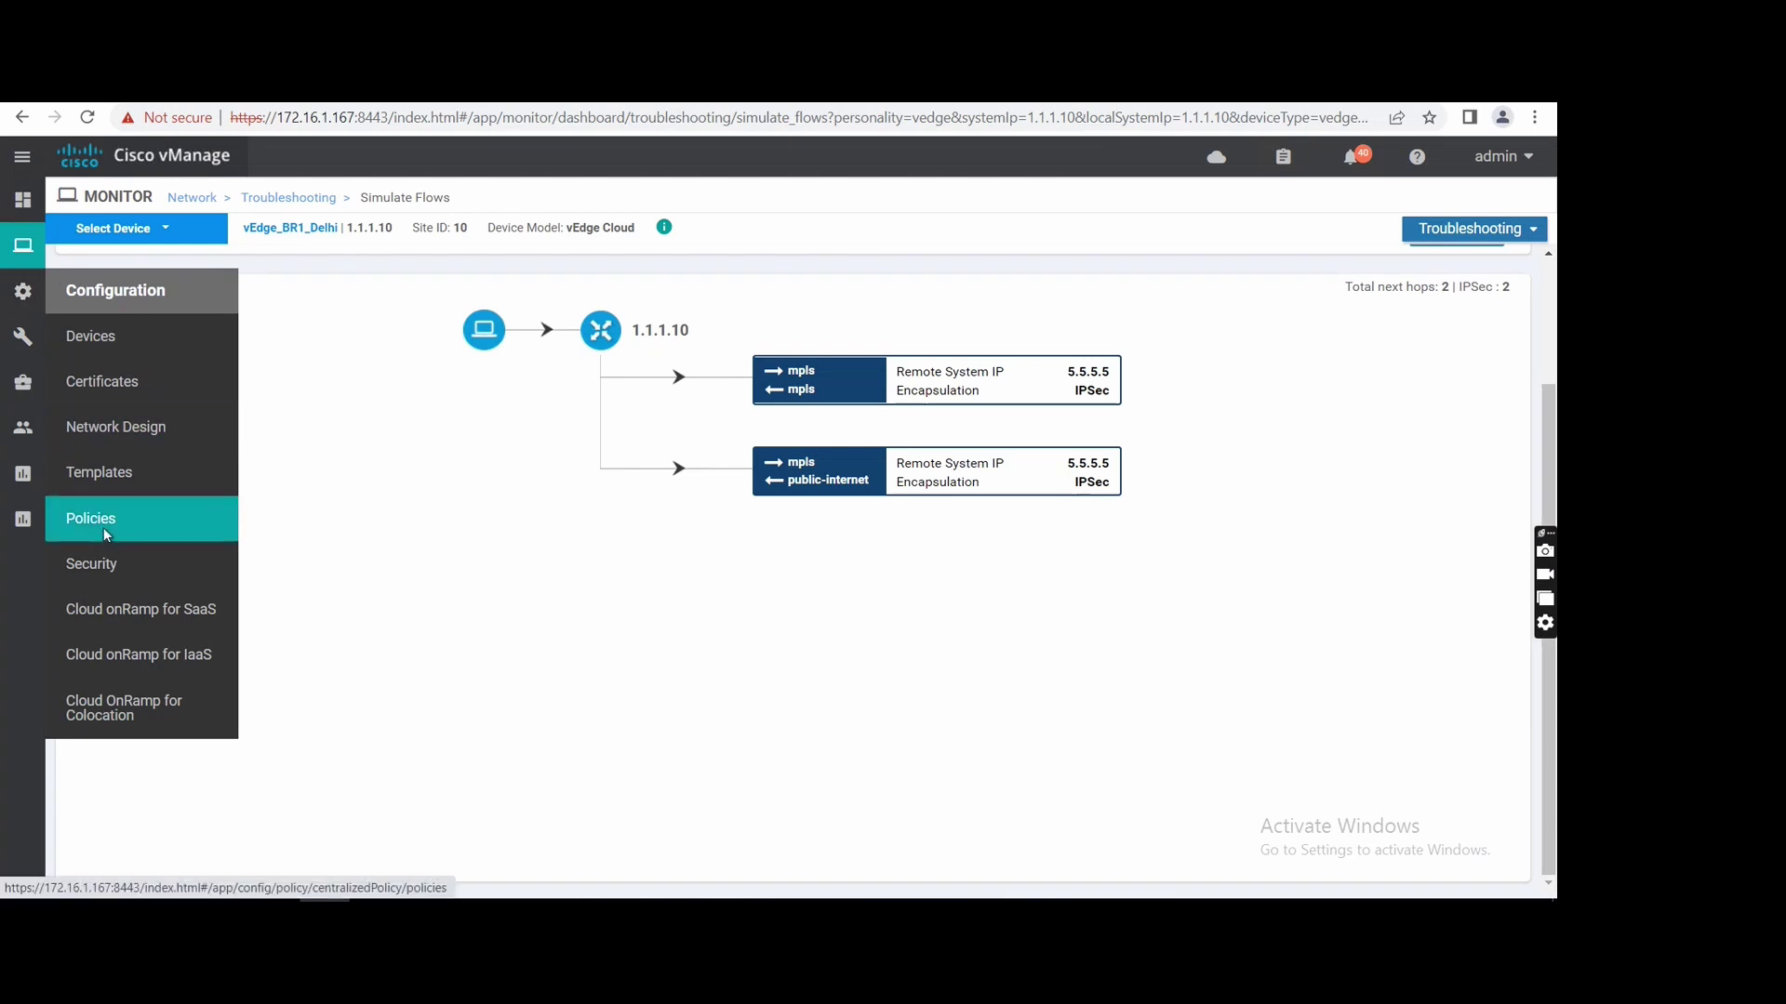
# Open the site and VPN list assignment of Max_SLA_50MS for editing within the Max_SLA_50MS_Final centralized policy
pyautogui.click(93, 518)
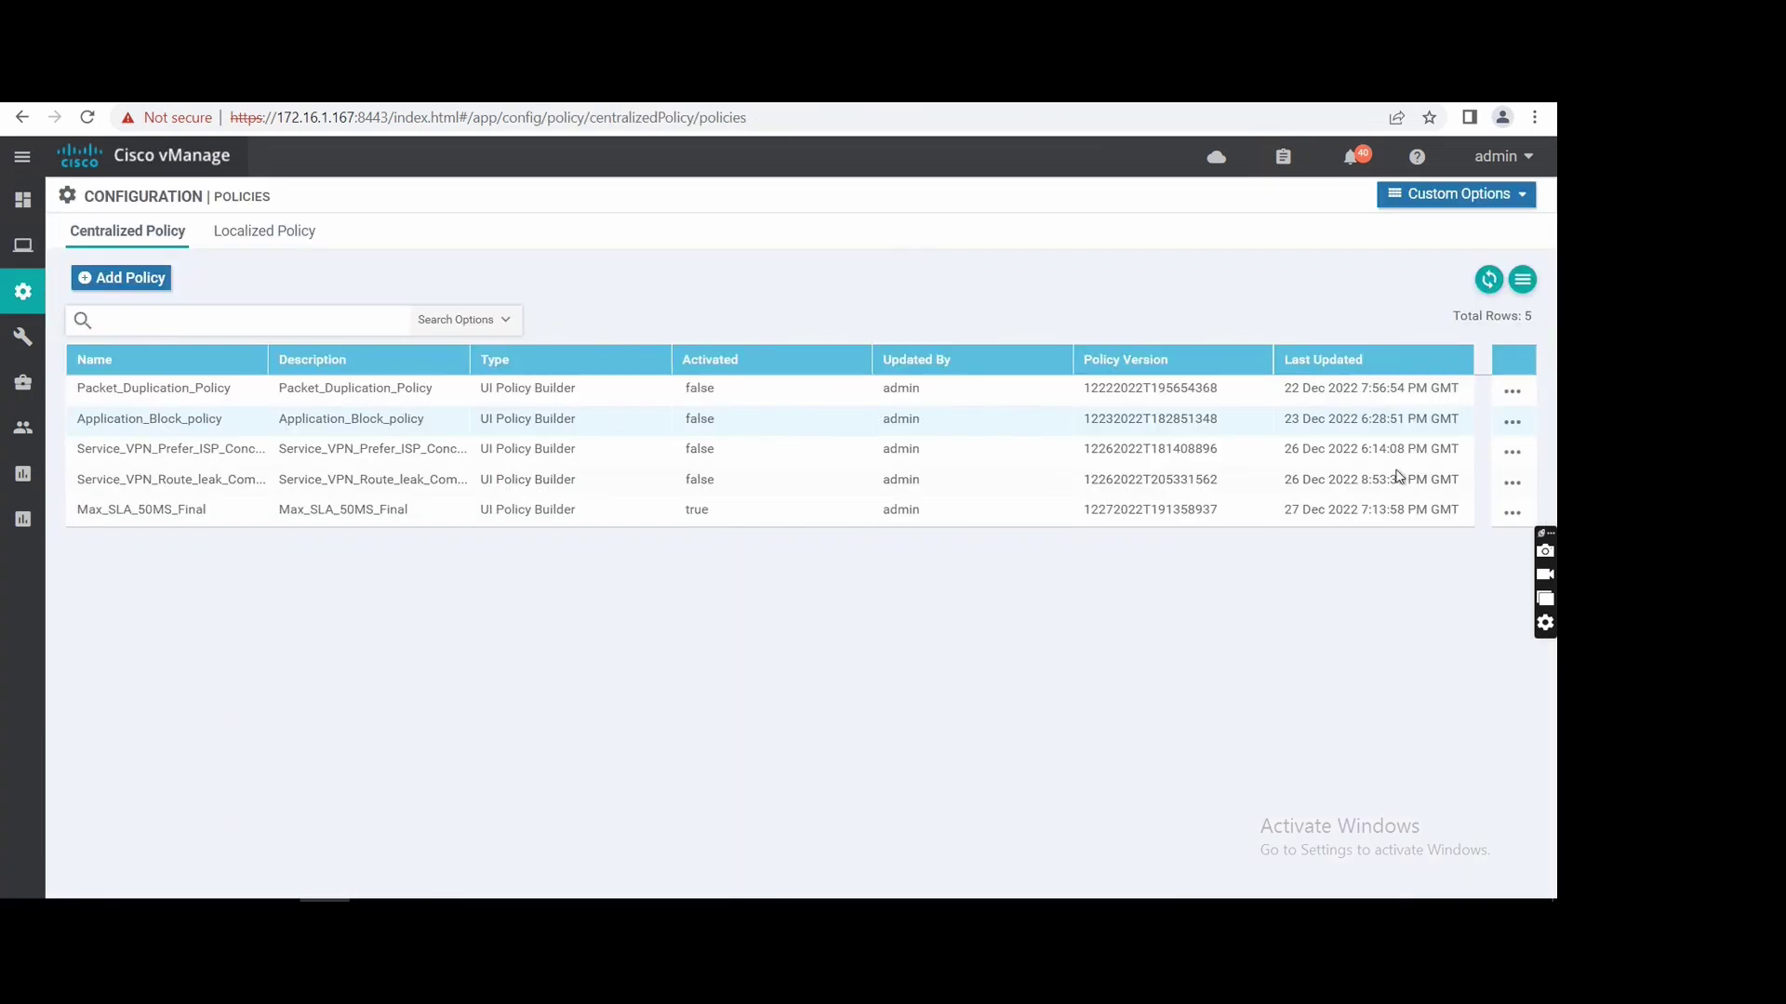
pyautogui.click(1512, 514)
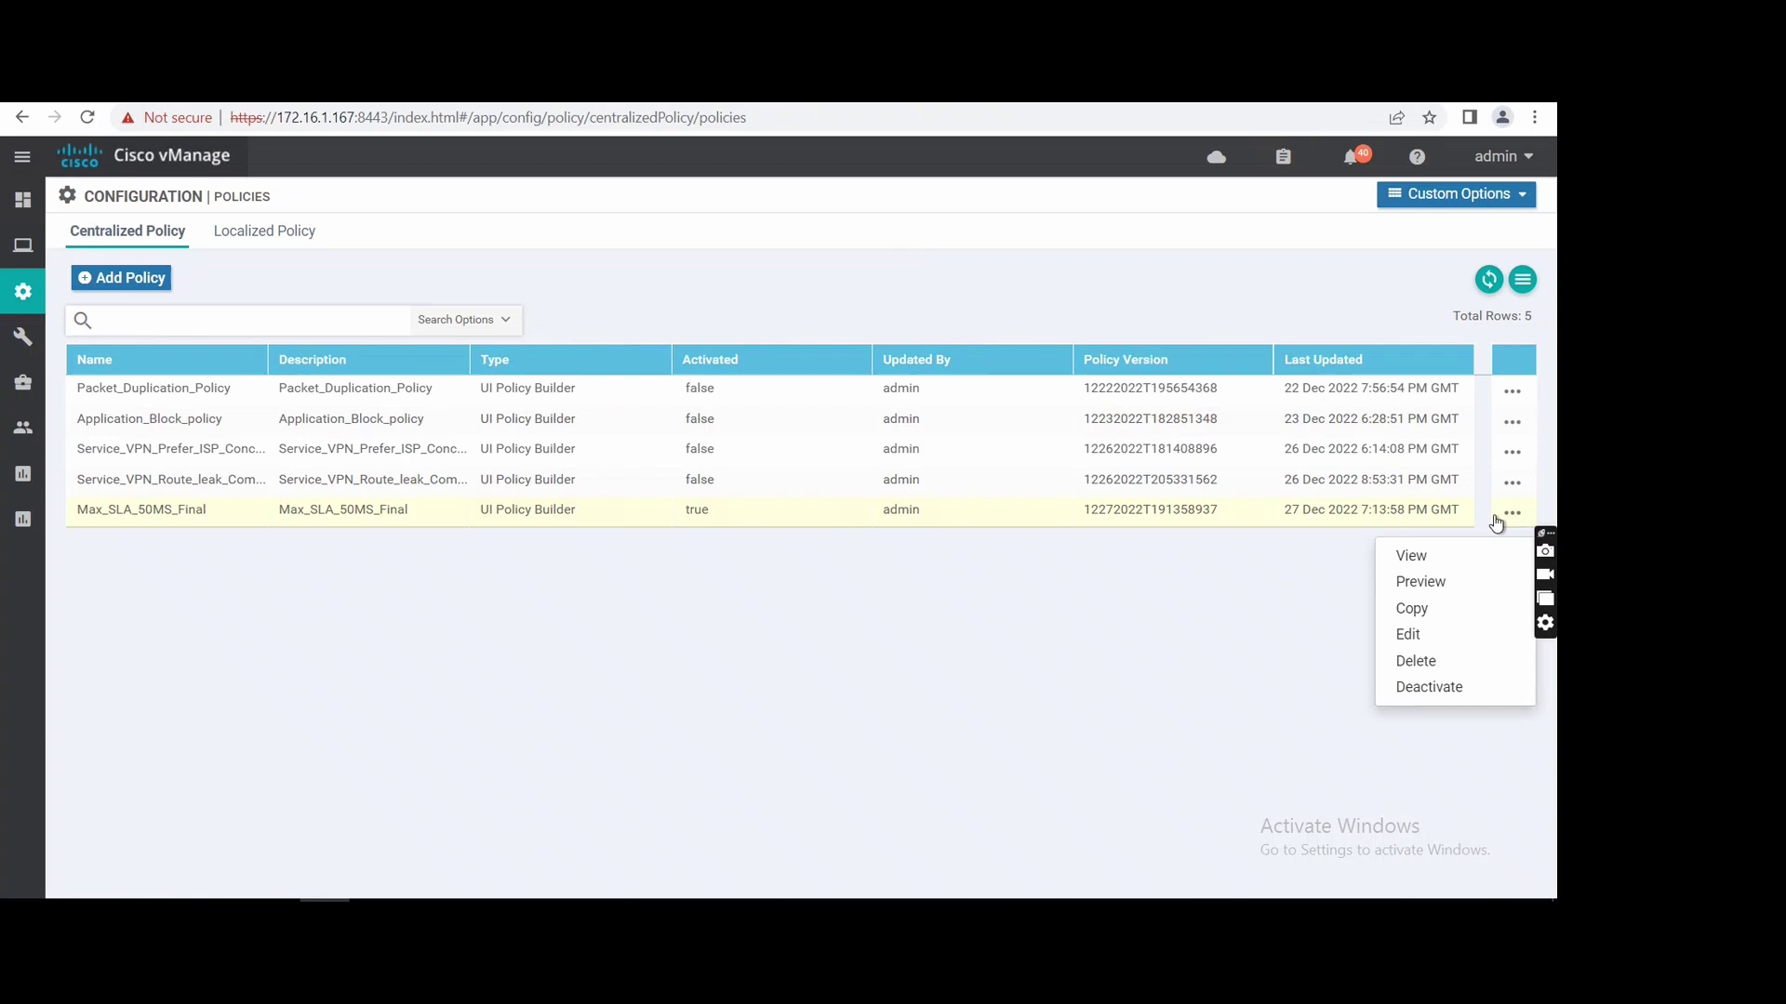
pyautogui.click(1419, 640)
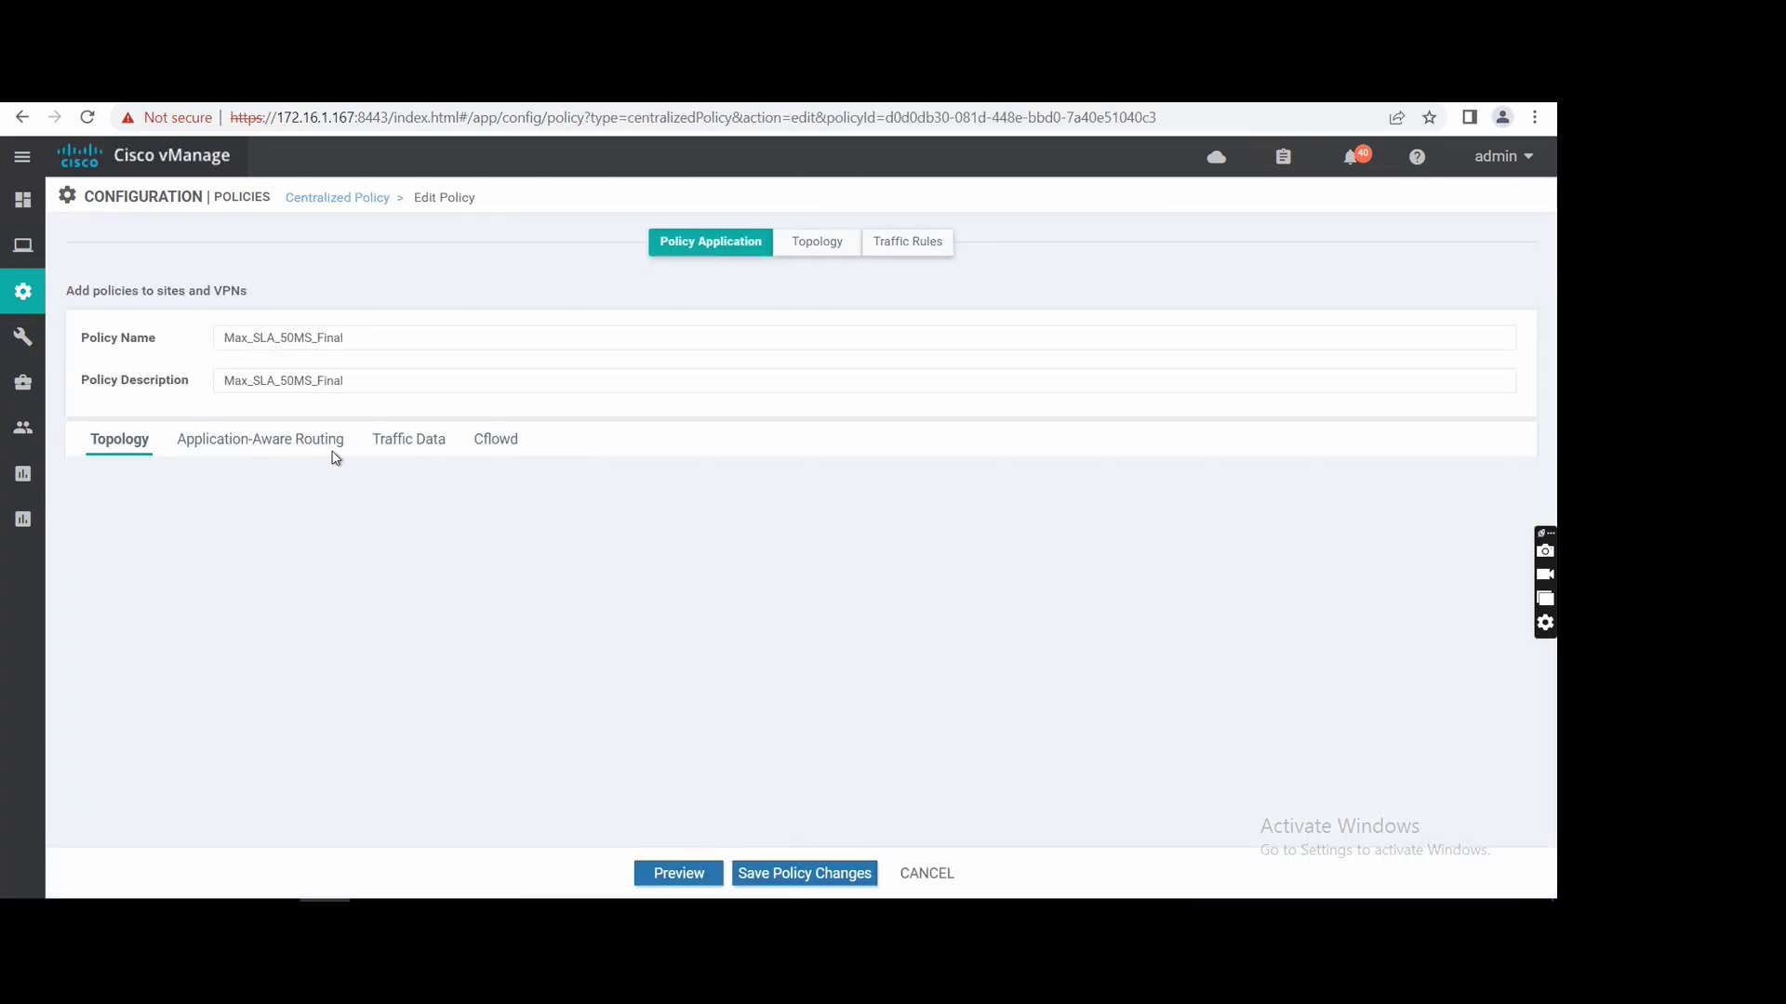
pyautogui.click(276, 449)
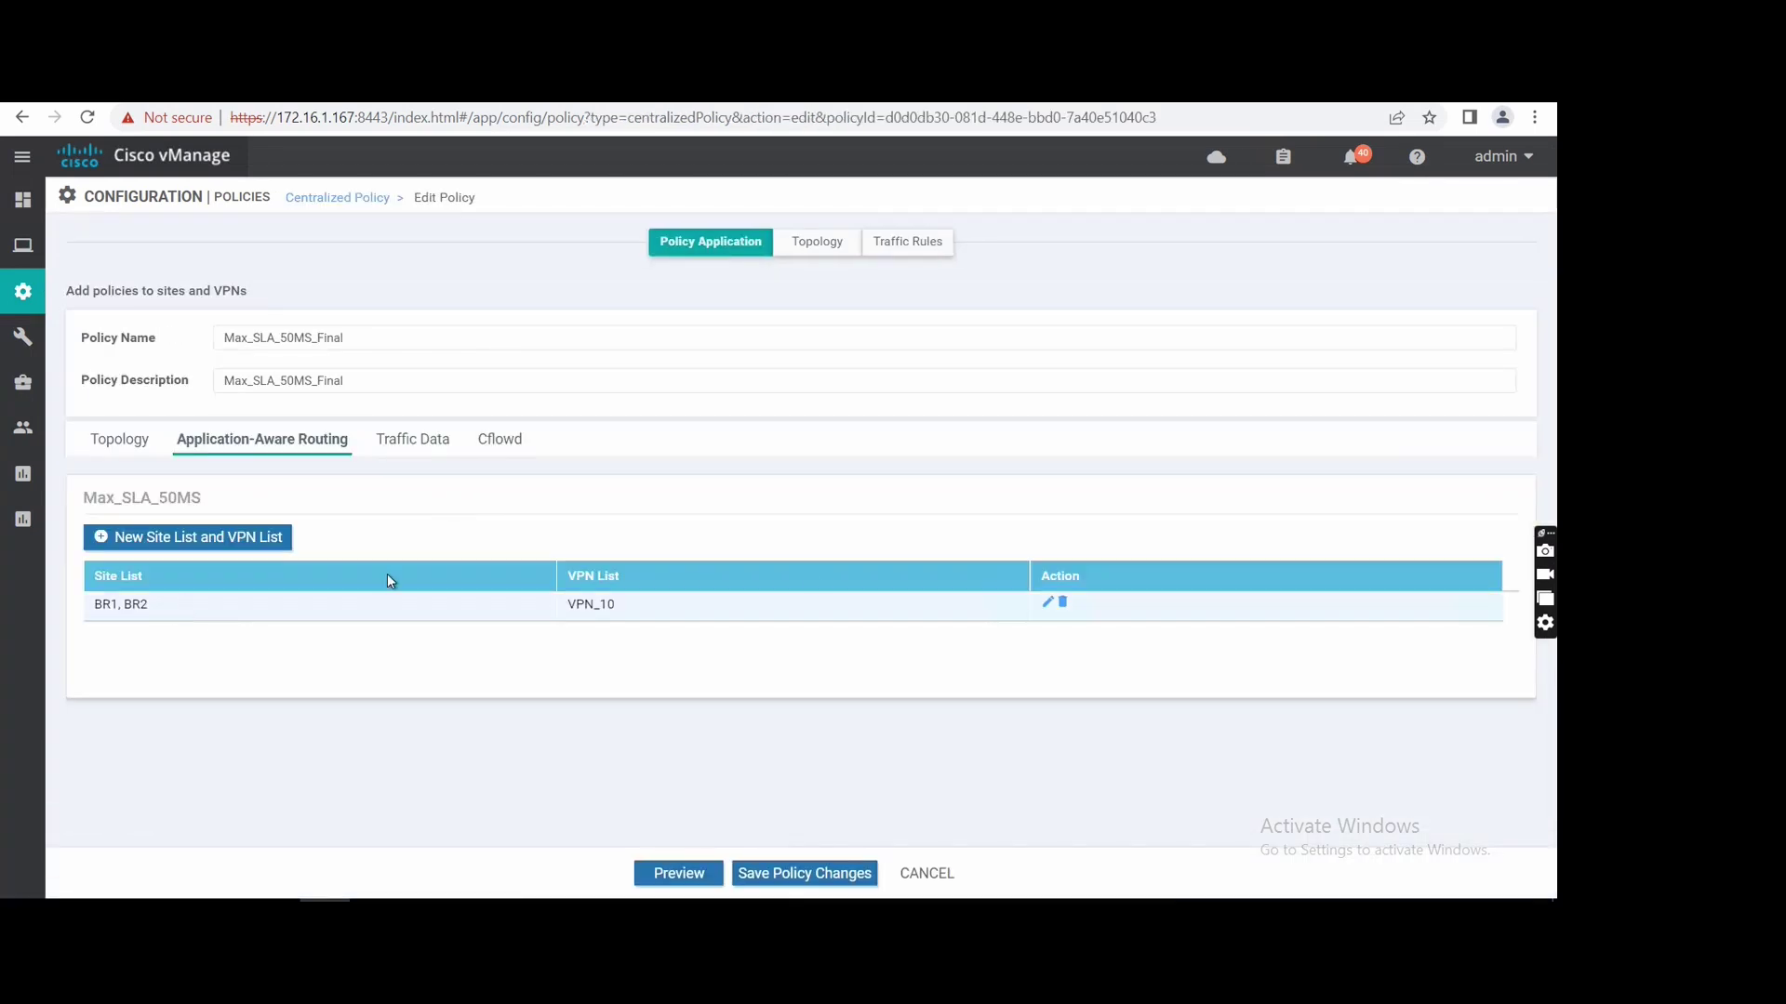
pyautogui.click(1048, 605)
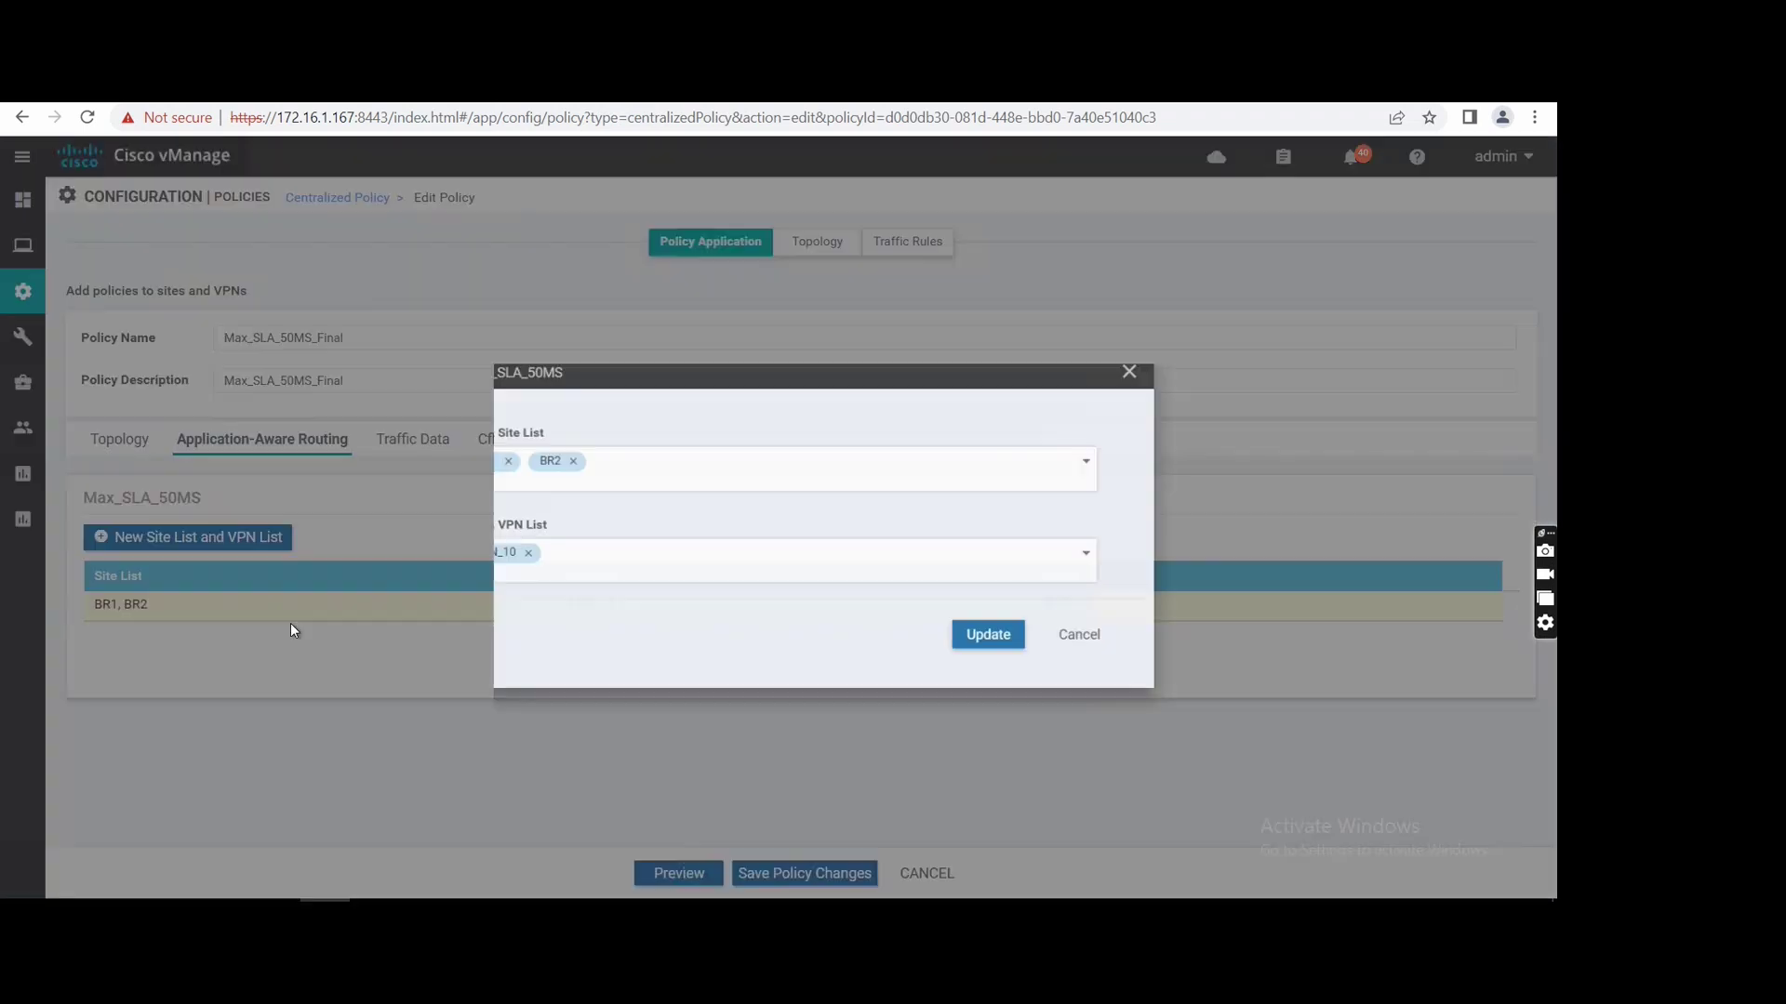
# Add DC to the Max_SLA_50MS site list alongside BR1 and BR2, and update the assignment
pyautogui.click(607, 463)
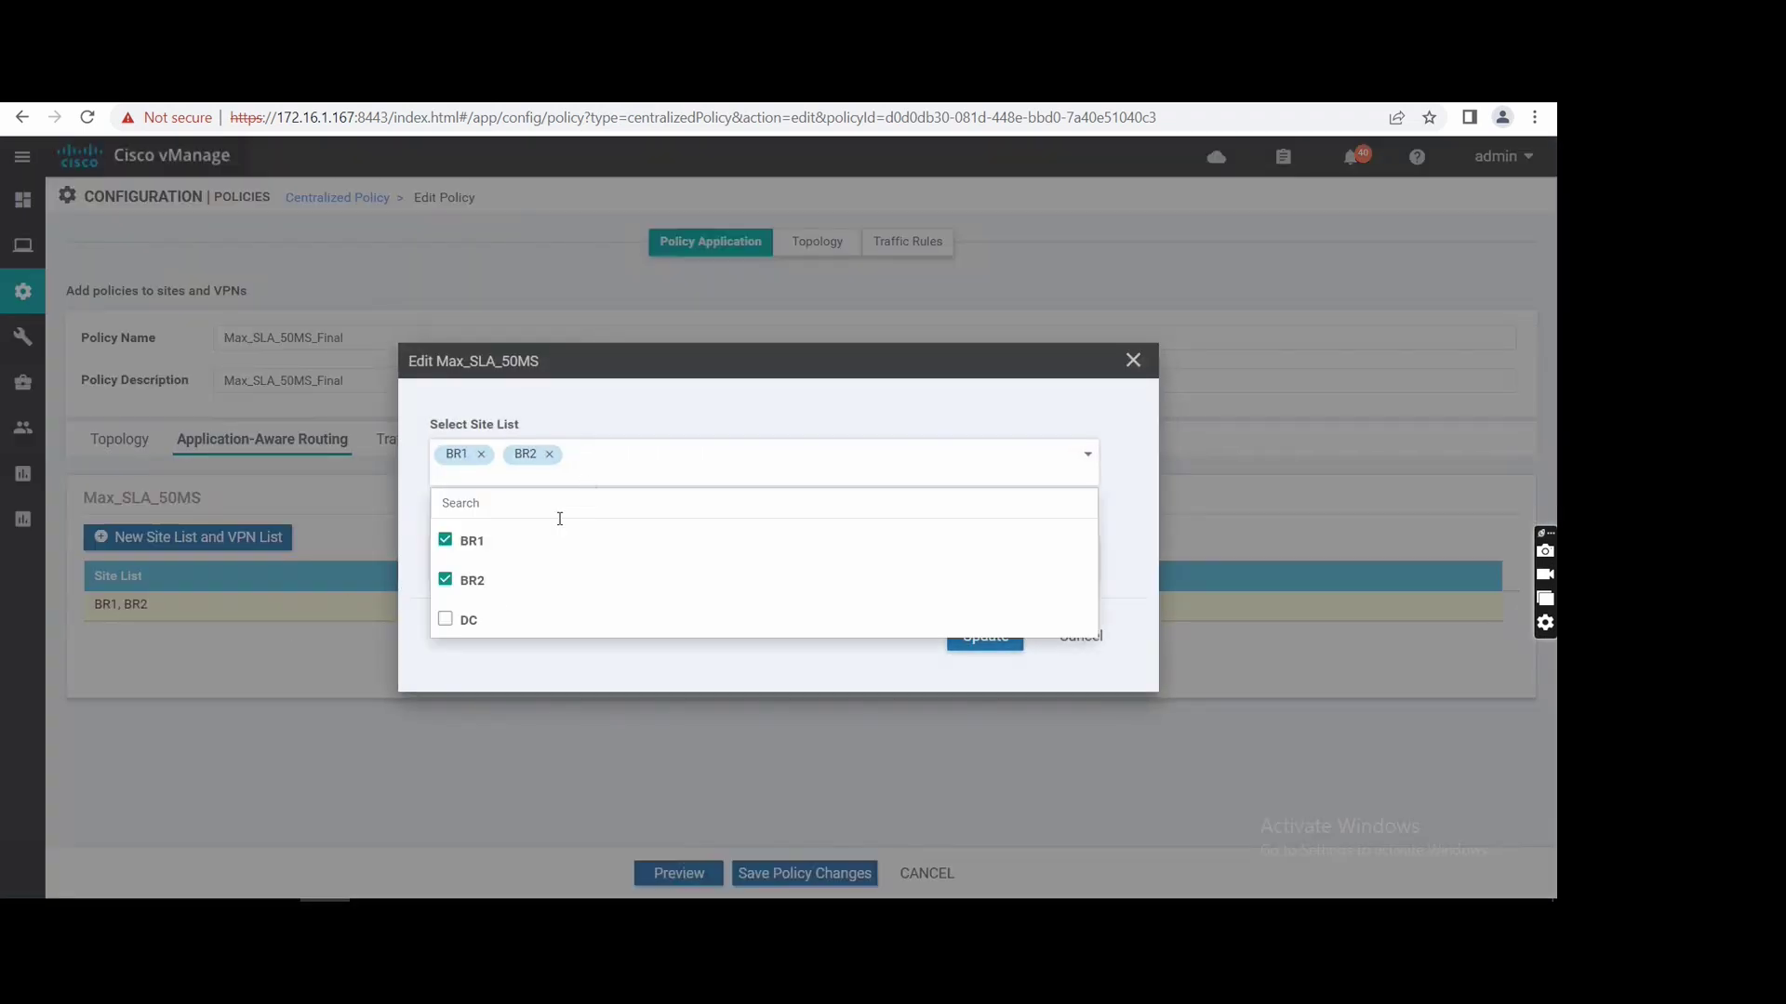
pyautogui.click(446, 620)
pyautogui.click(835, 445)
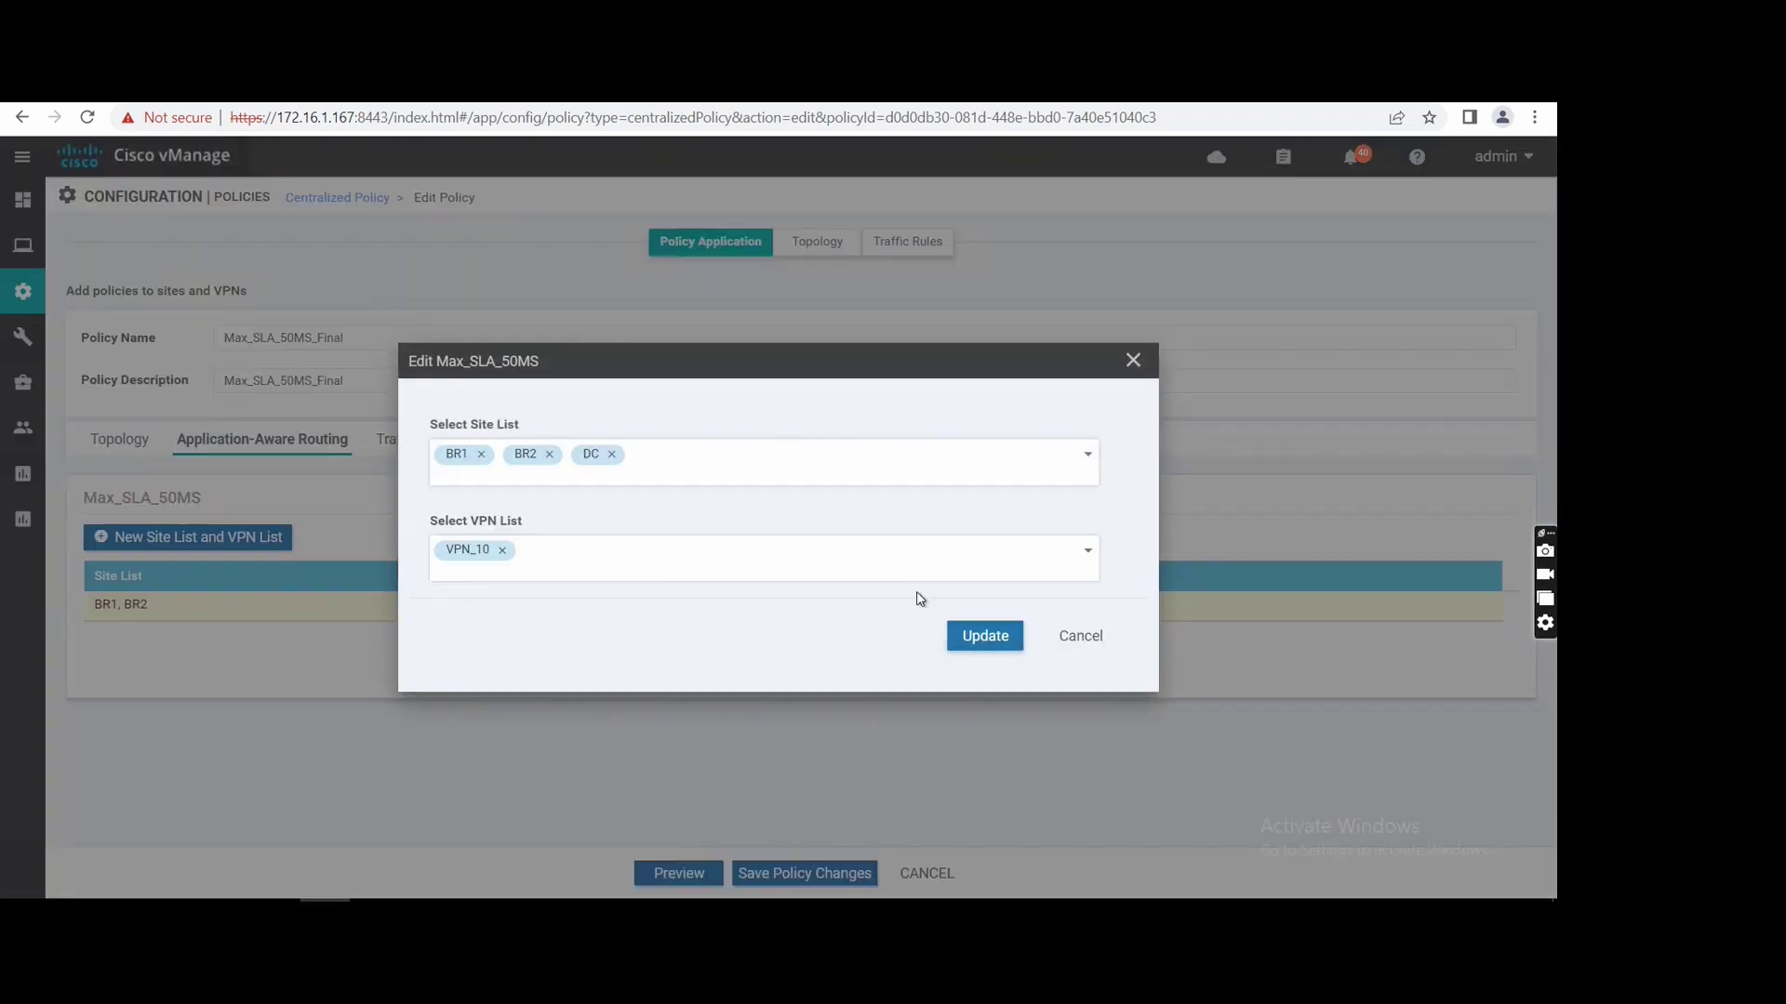
pyautogui.click(984, 642)
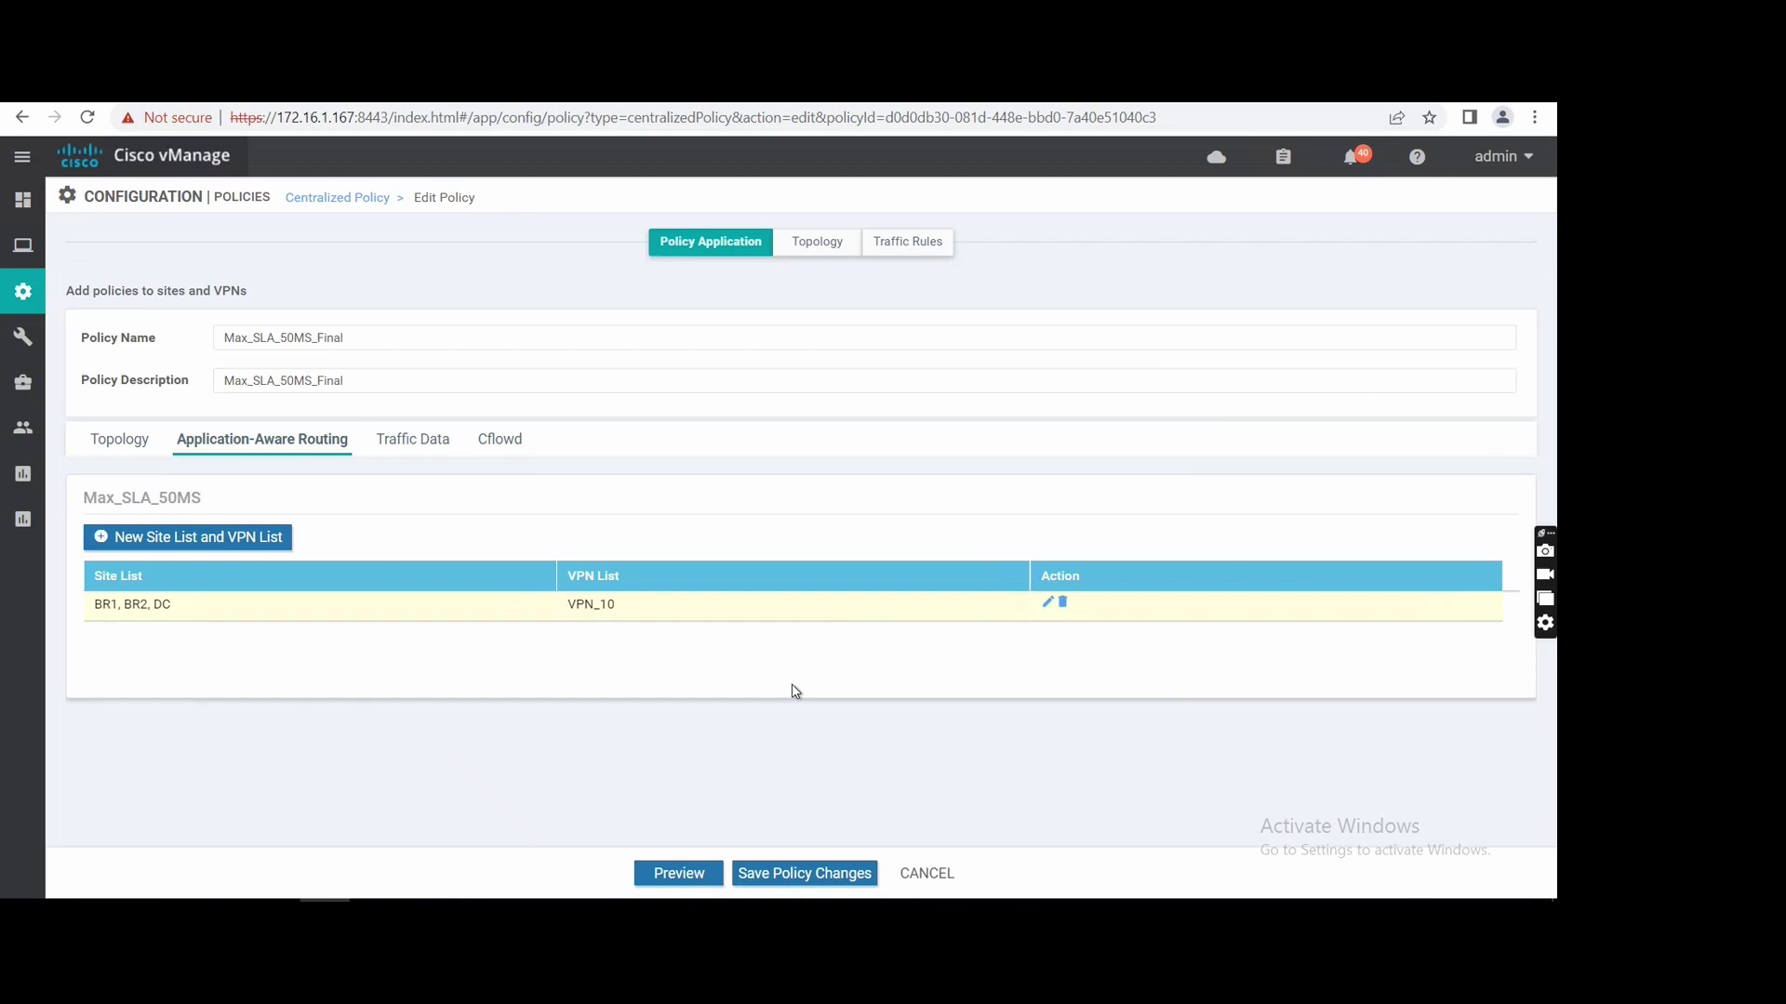
# Save the Max_SLA_50MS_Final policy changes and activate the policy on vSmart 2.2.2.2
pyautogui.click(770, 873)
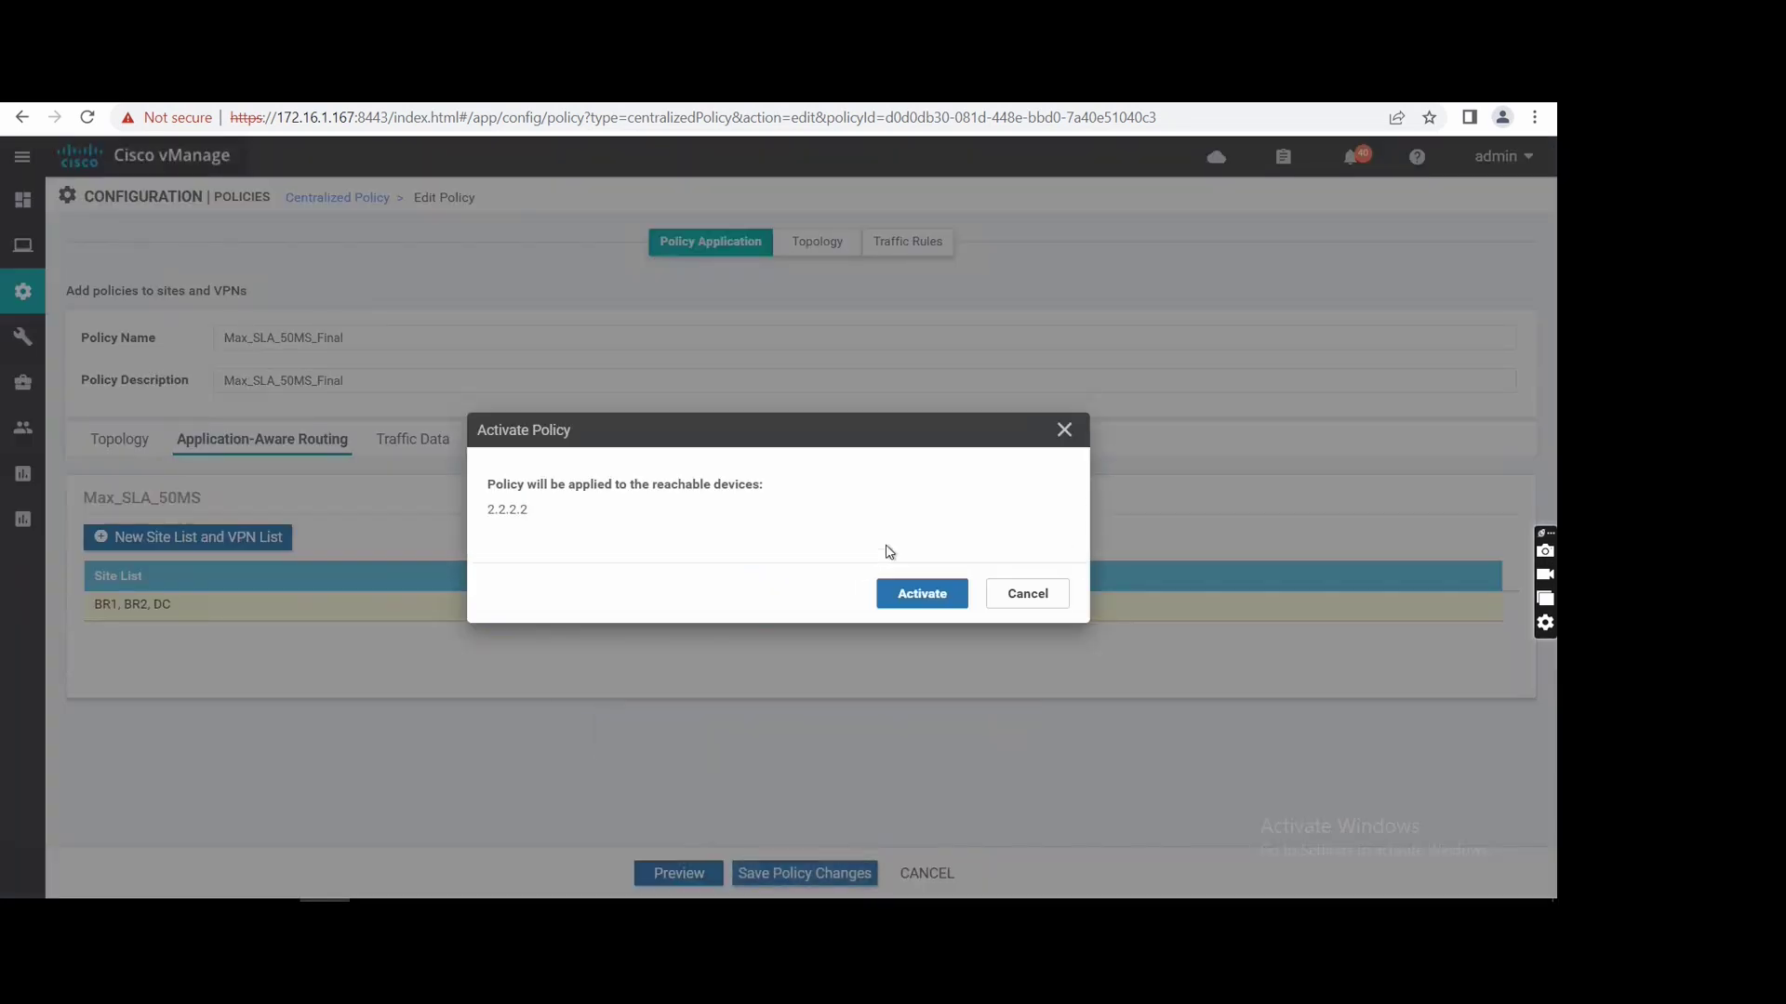
pyautogui.click(909, 595)
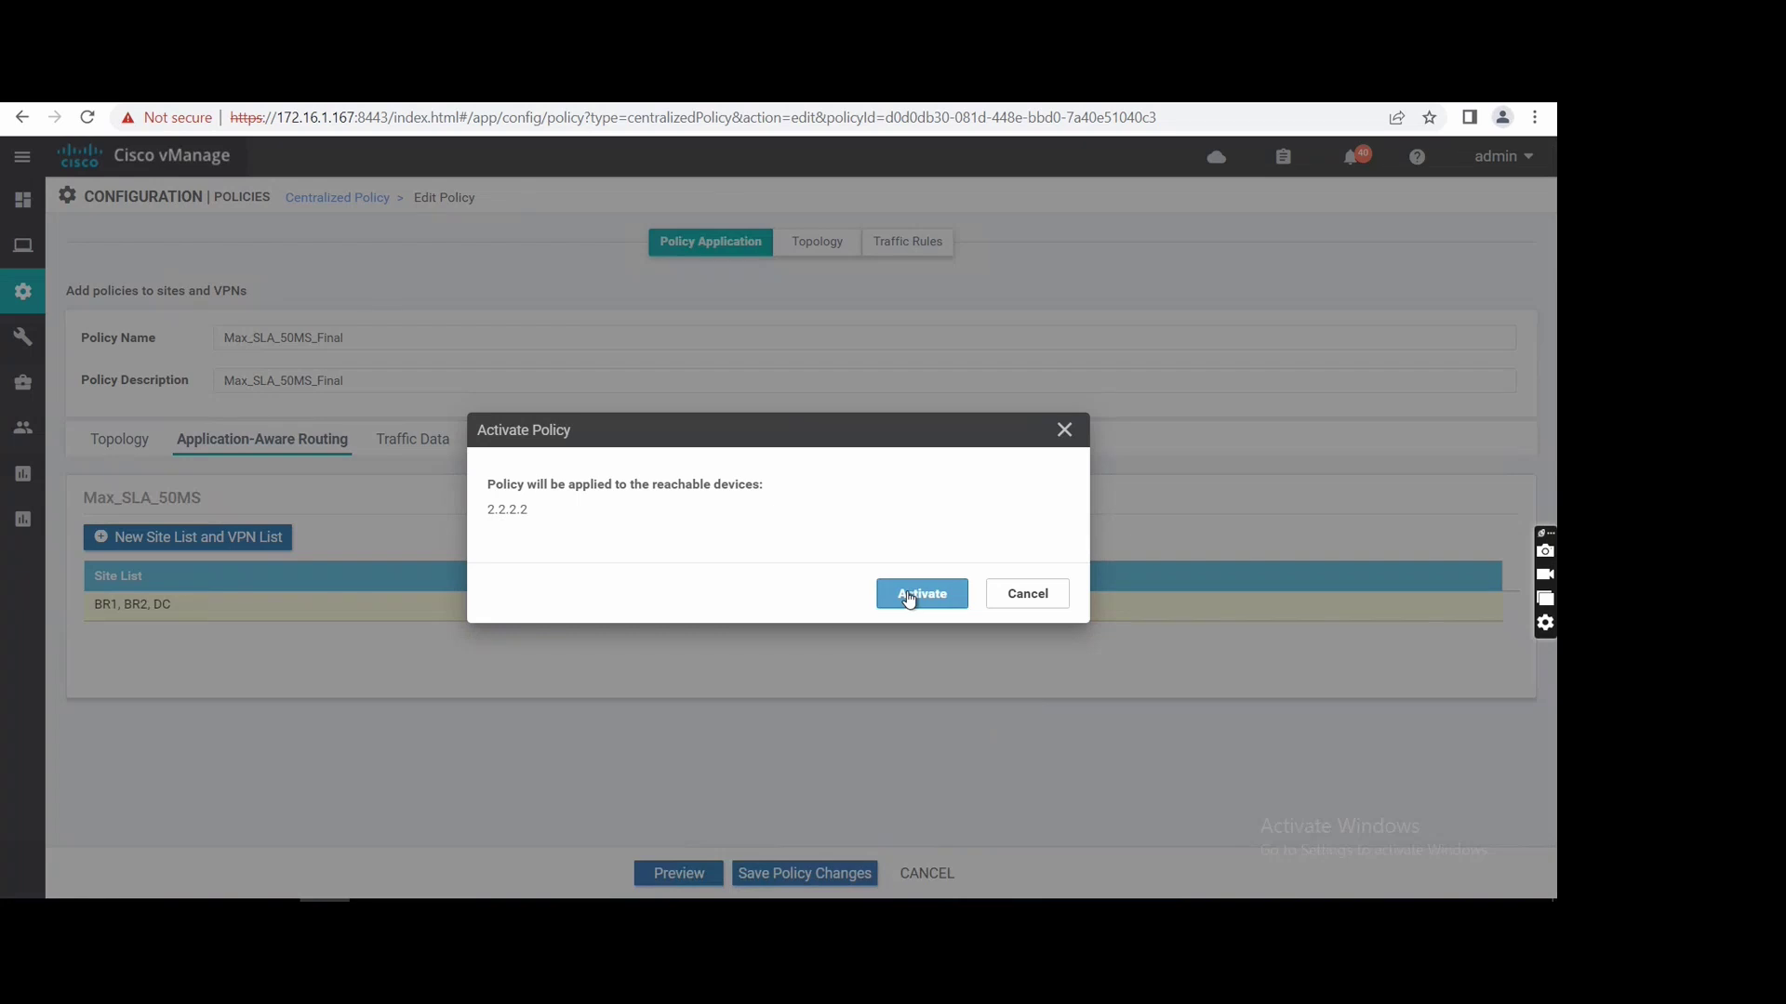
pyautogui.click(910, 597)
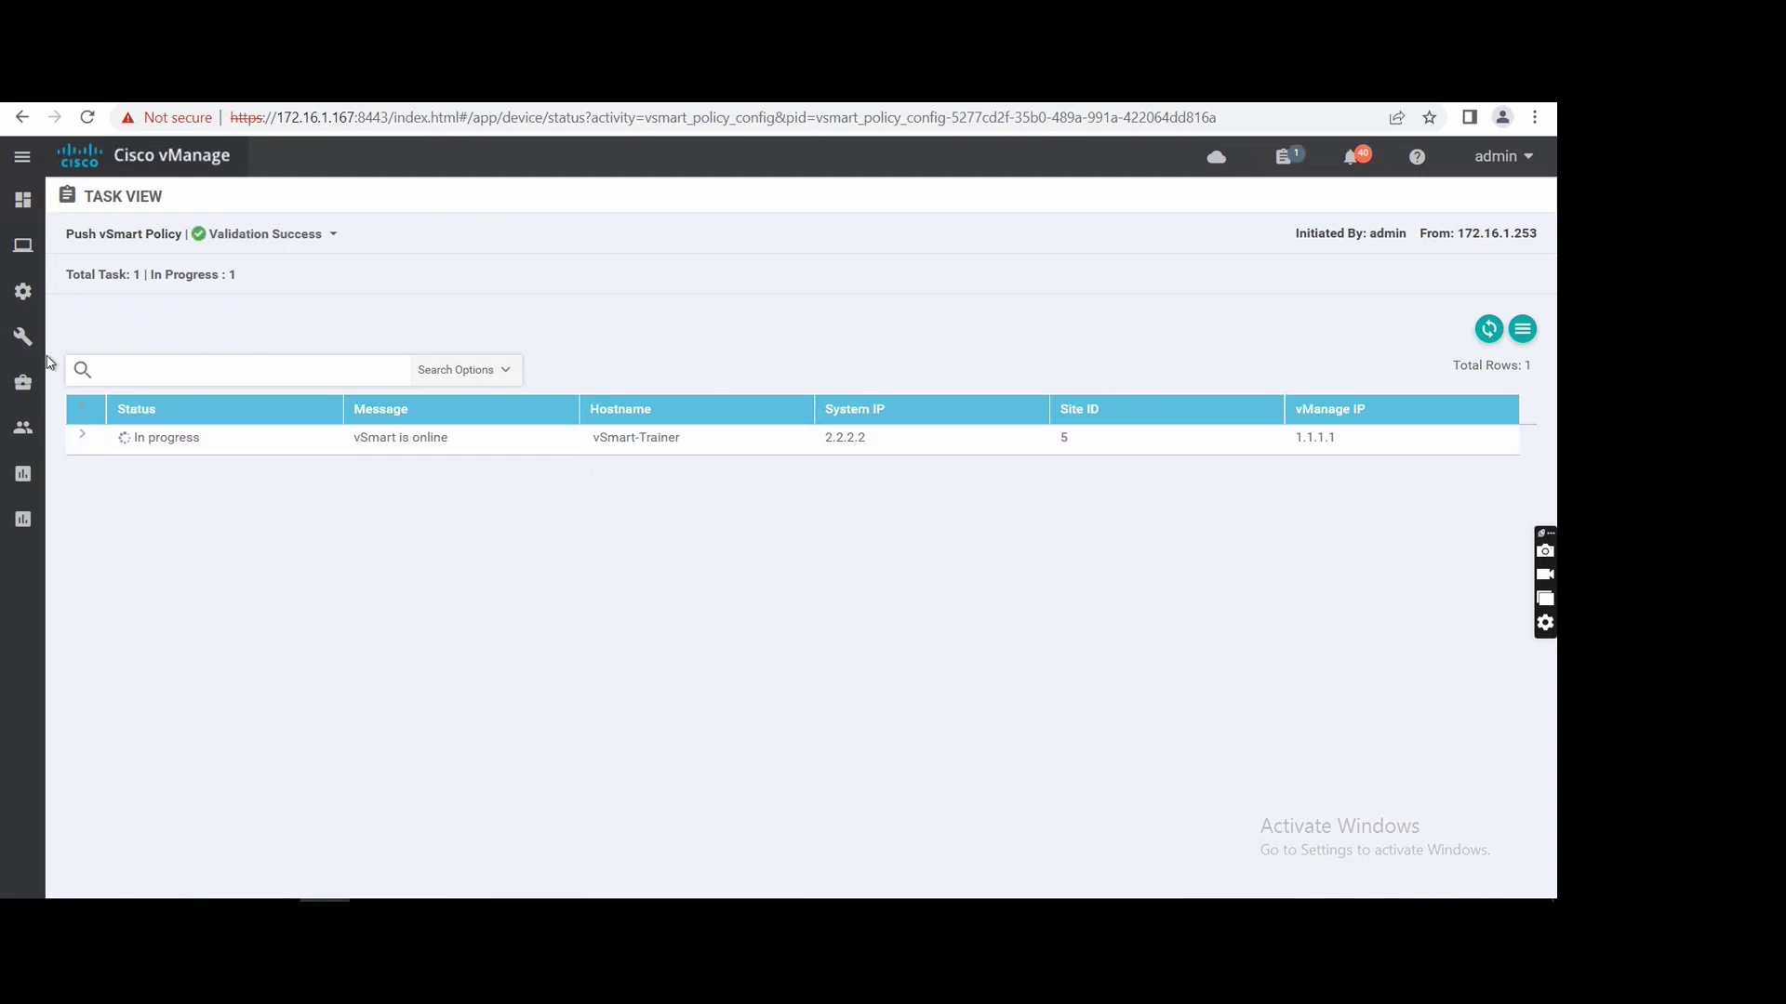
# Reopen the Simulate Flows troubleshooting tool for vEdge_BR1_Delhi from the network device list
pyautogui.moveTo(32, 307)
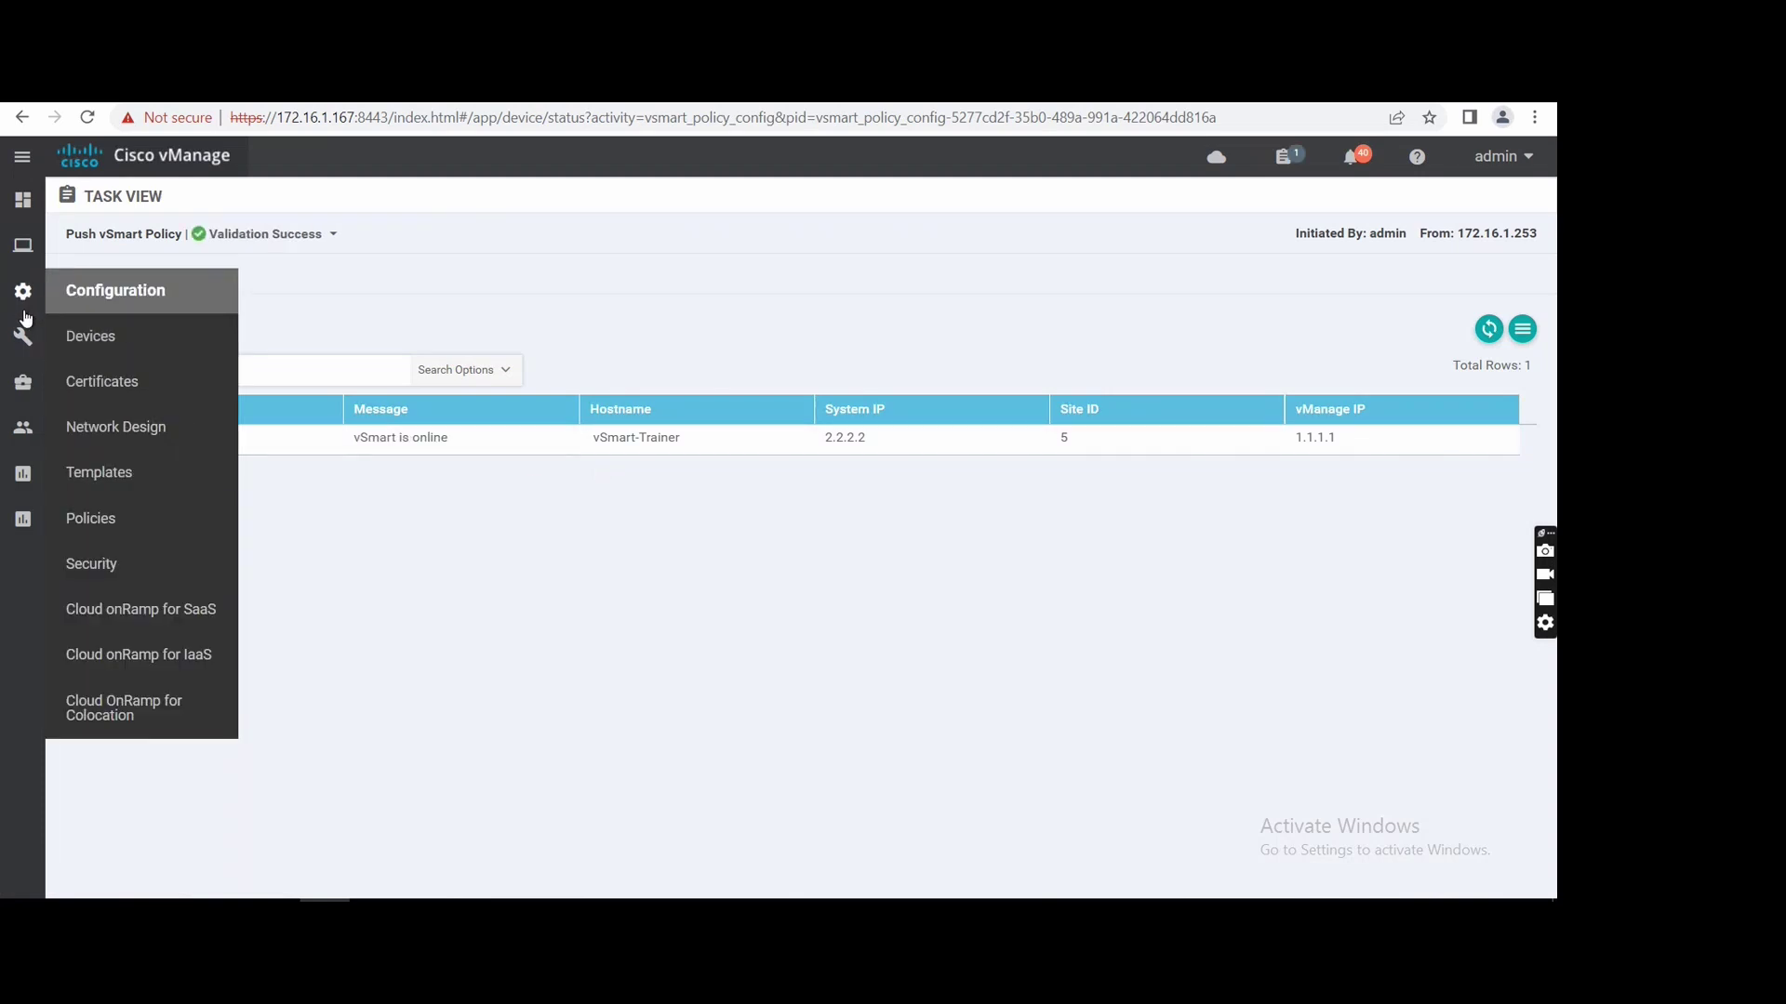
pyautogui.moveTo(34, 259)
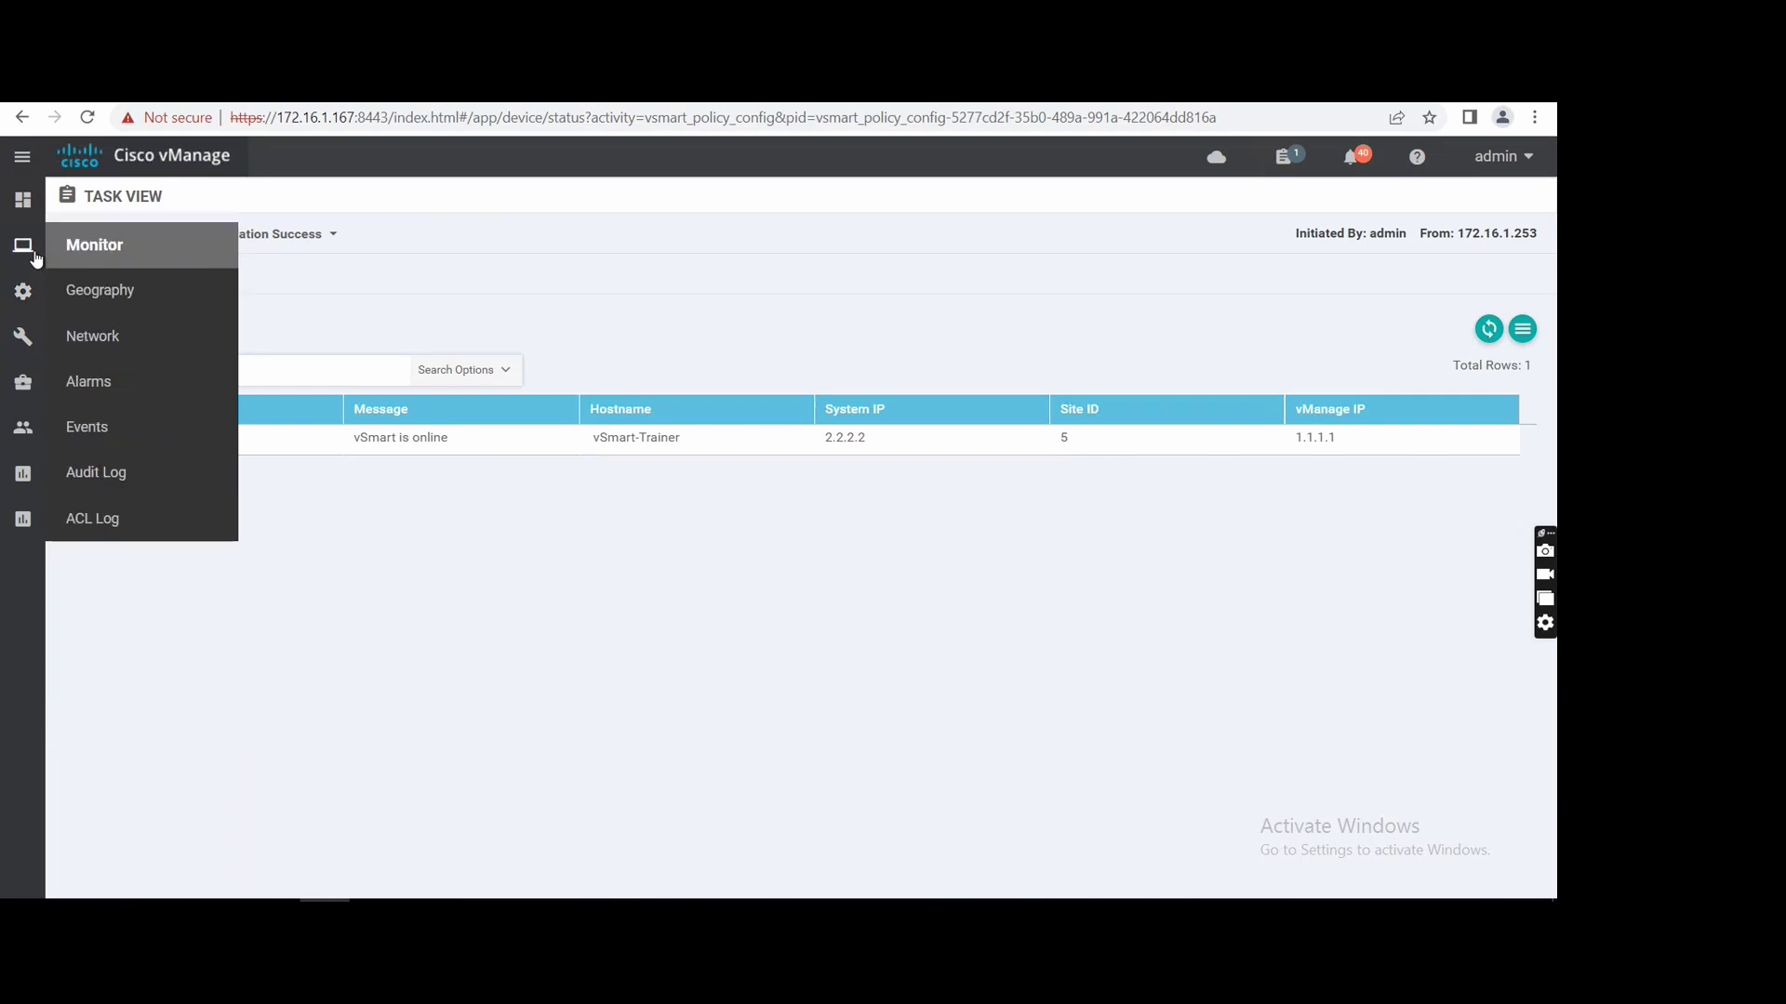
pyautogui.click(107, 341)
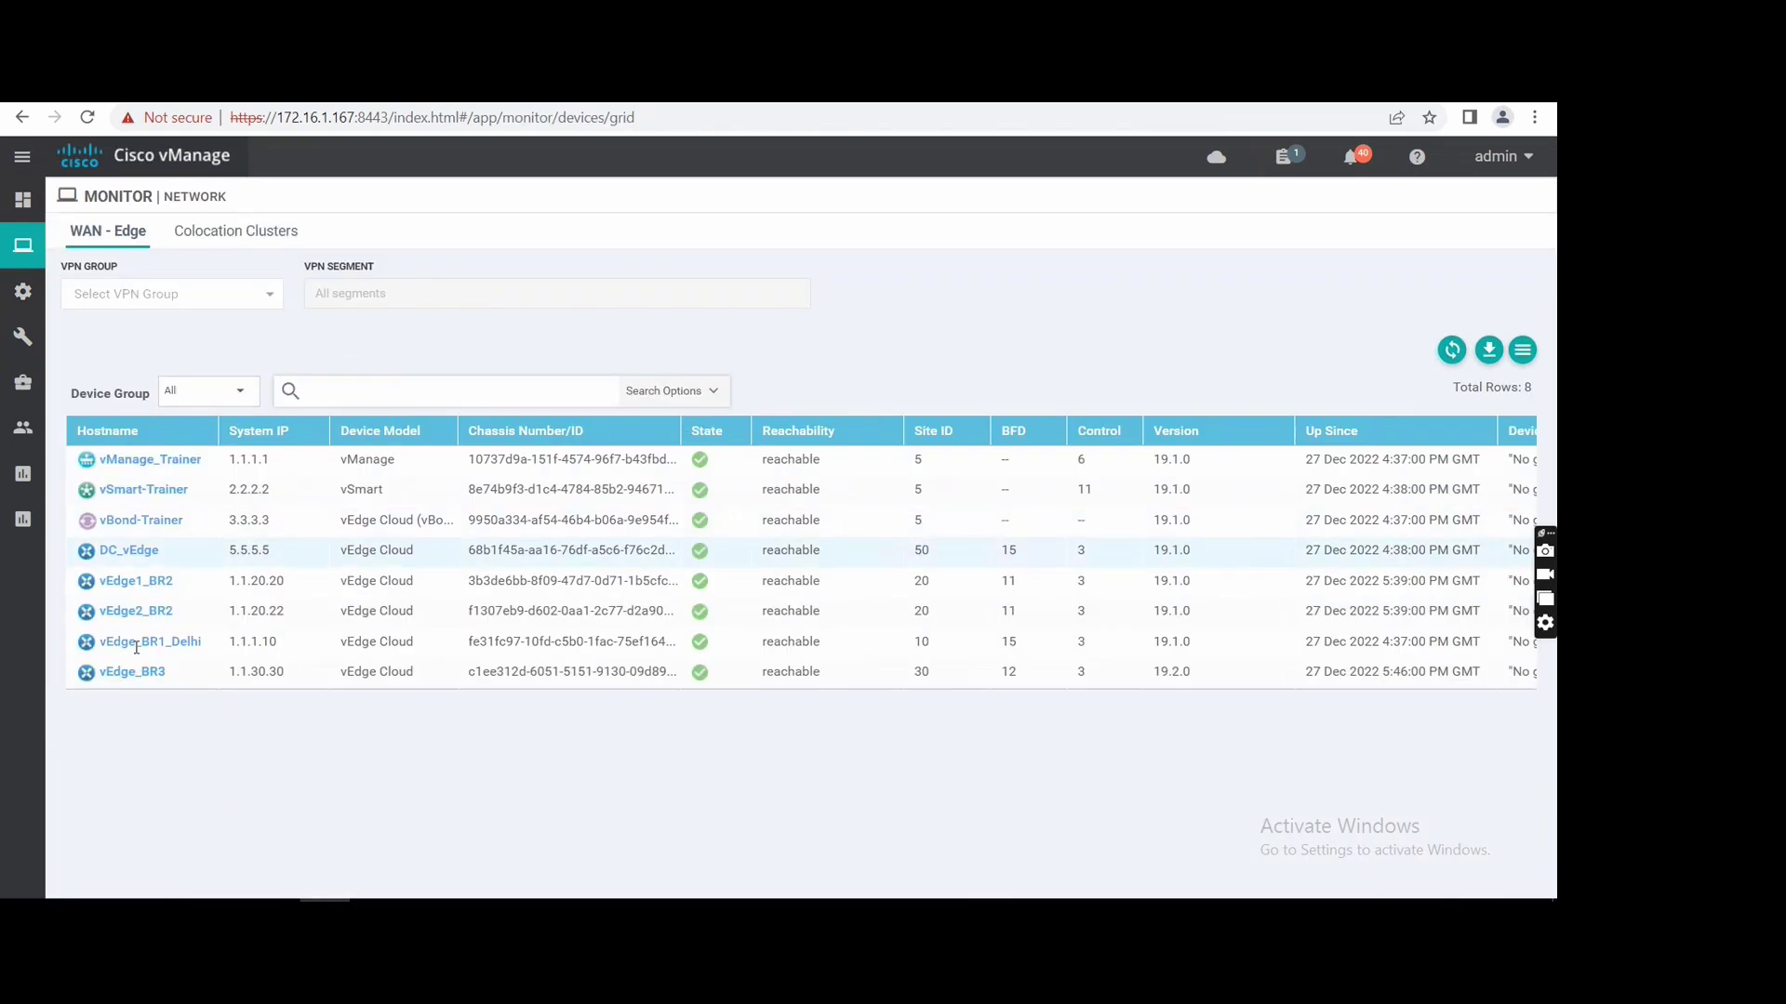
pyautogui.click(147, 642)
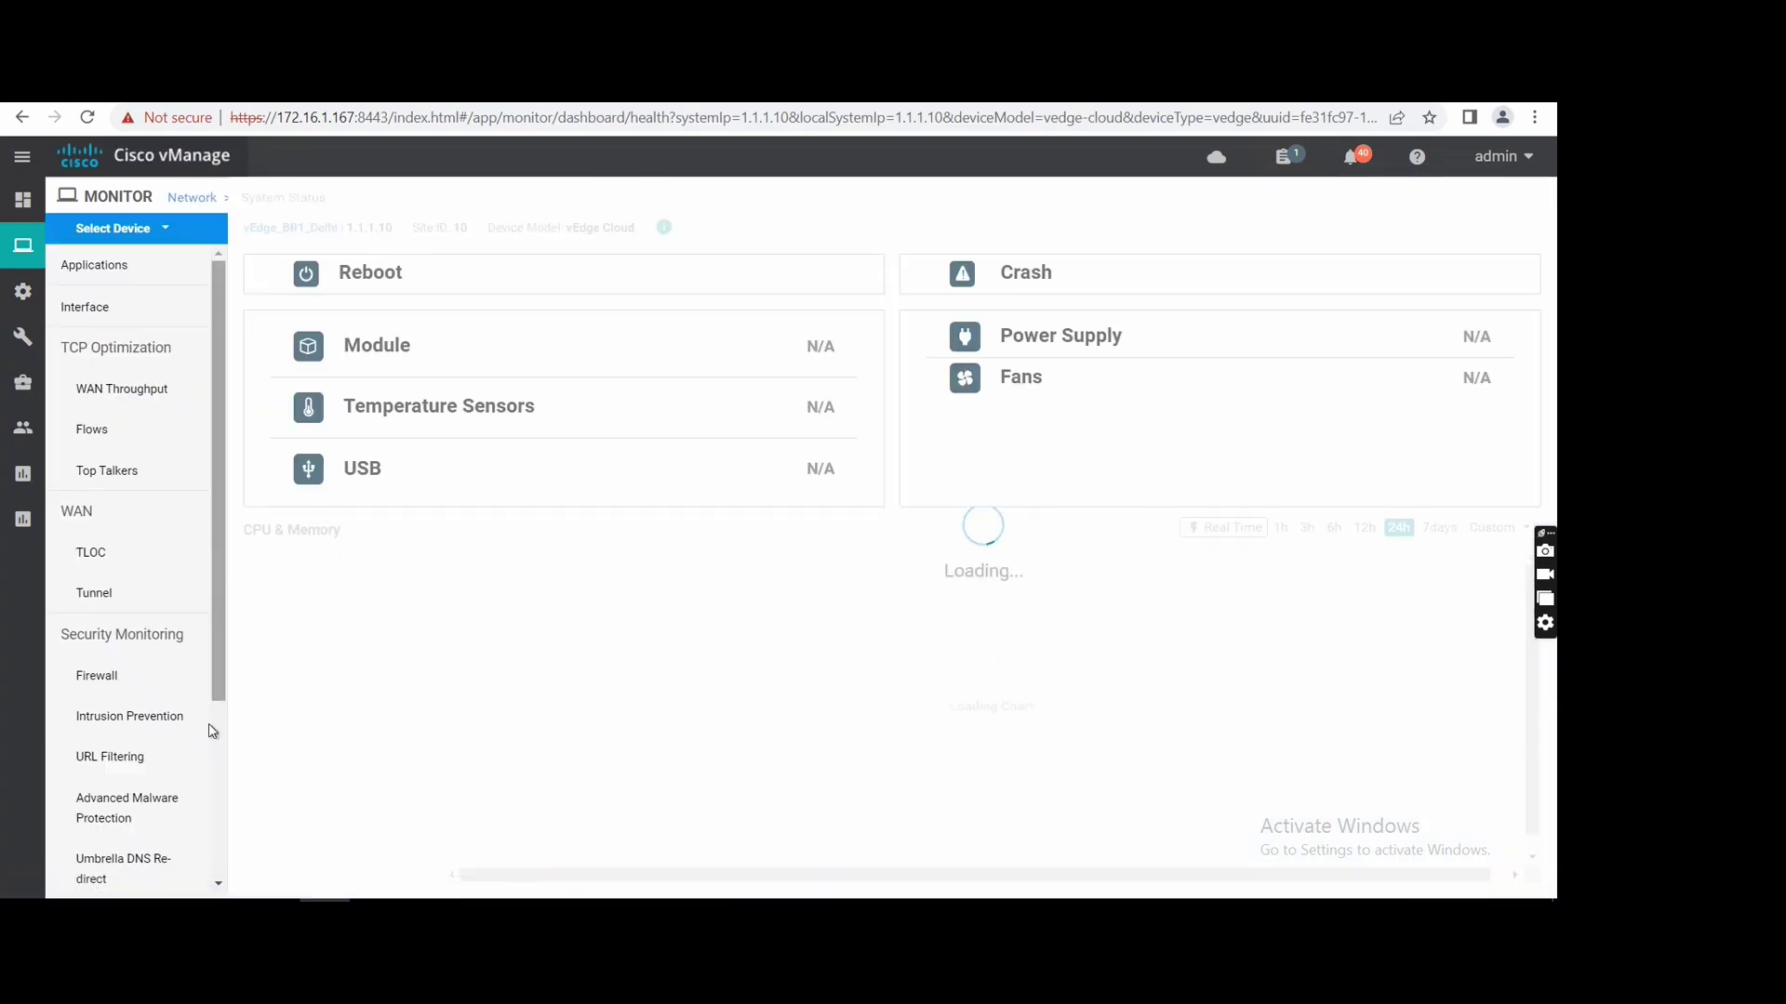
pyautogui.scroll(-3, 207, 744)
pyautogui.click(131, 841)
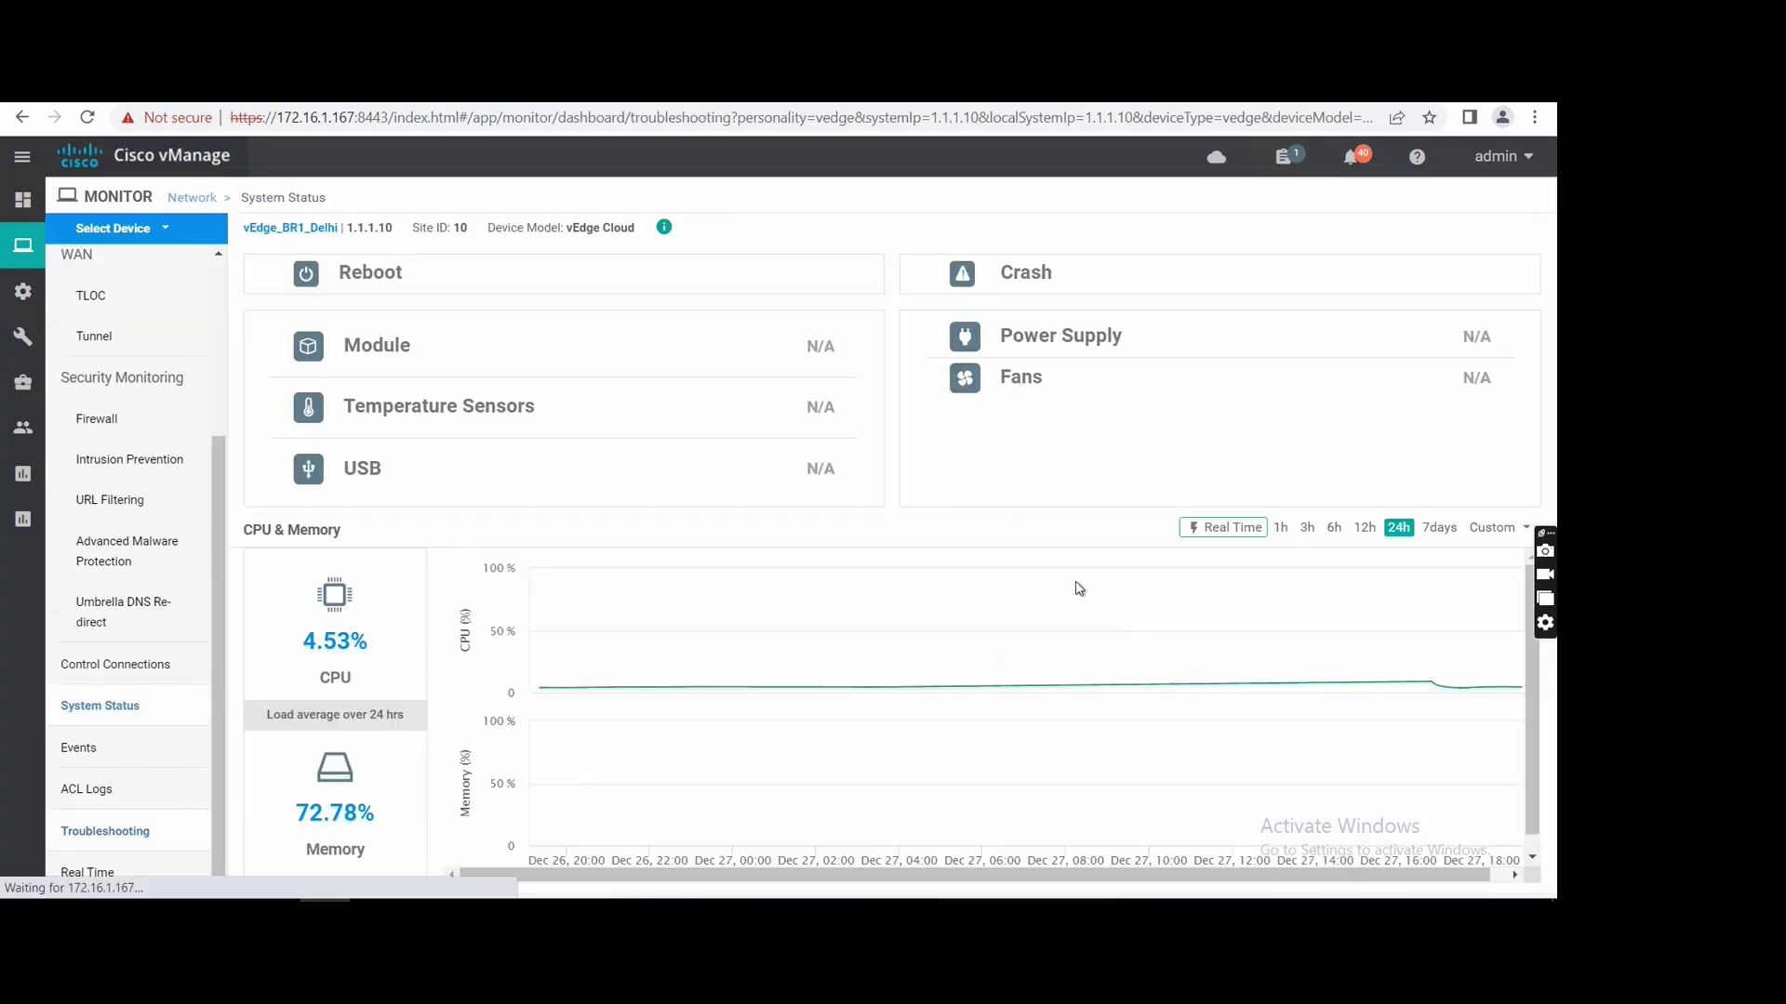
pyautogui.click(1212, 776)
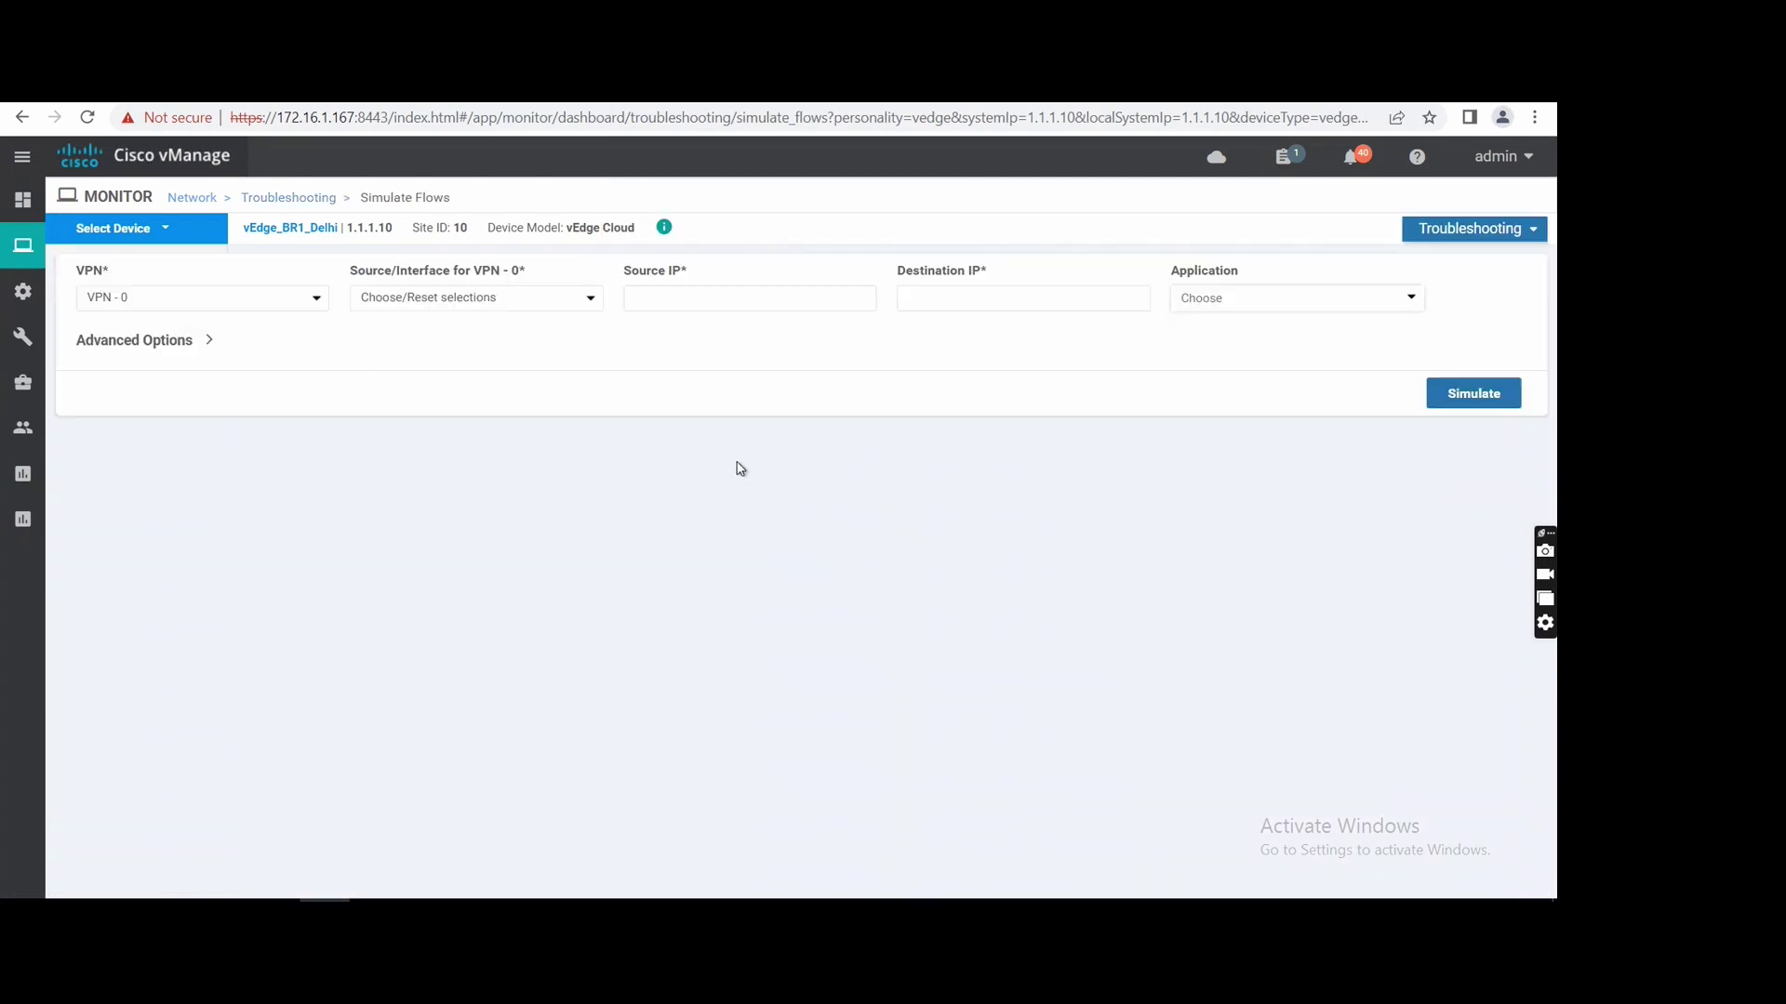
# Simulate a VPN - 10 flow from interface ge0/2 (10.10.10.1) to destination 10.50.50.1 and inspect the next-hop colors in the output
pyautogui.click(220, 300)
pyautogui.click(140, 335)
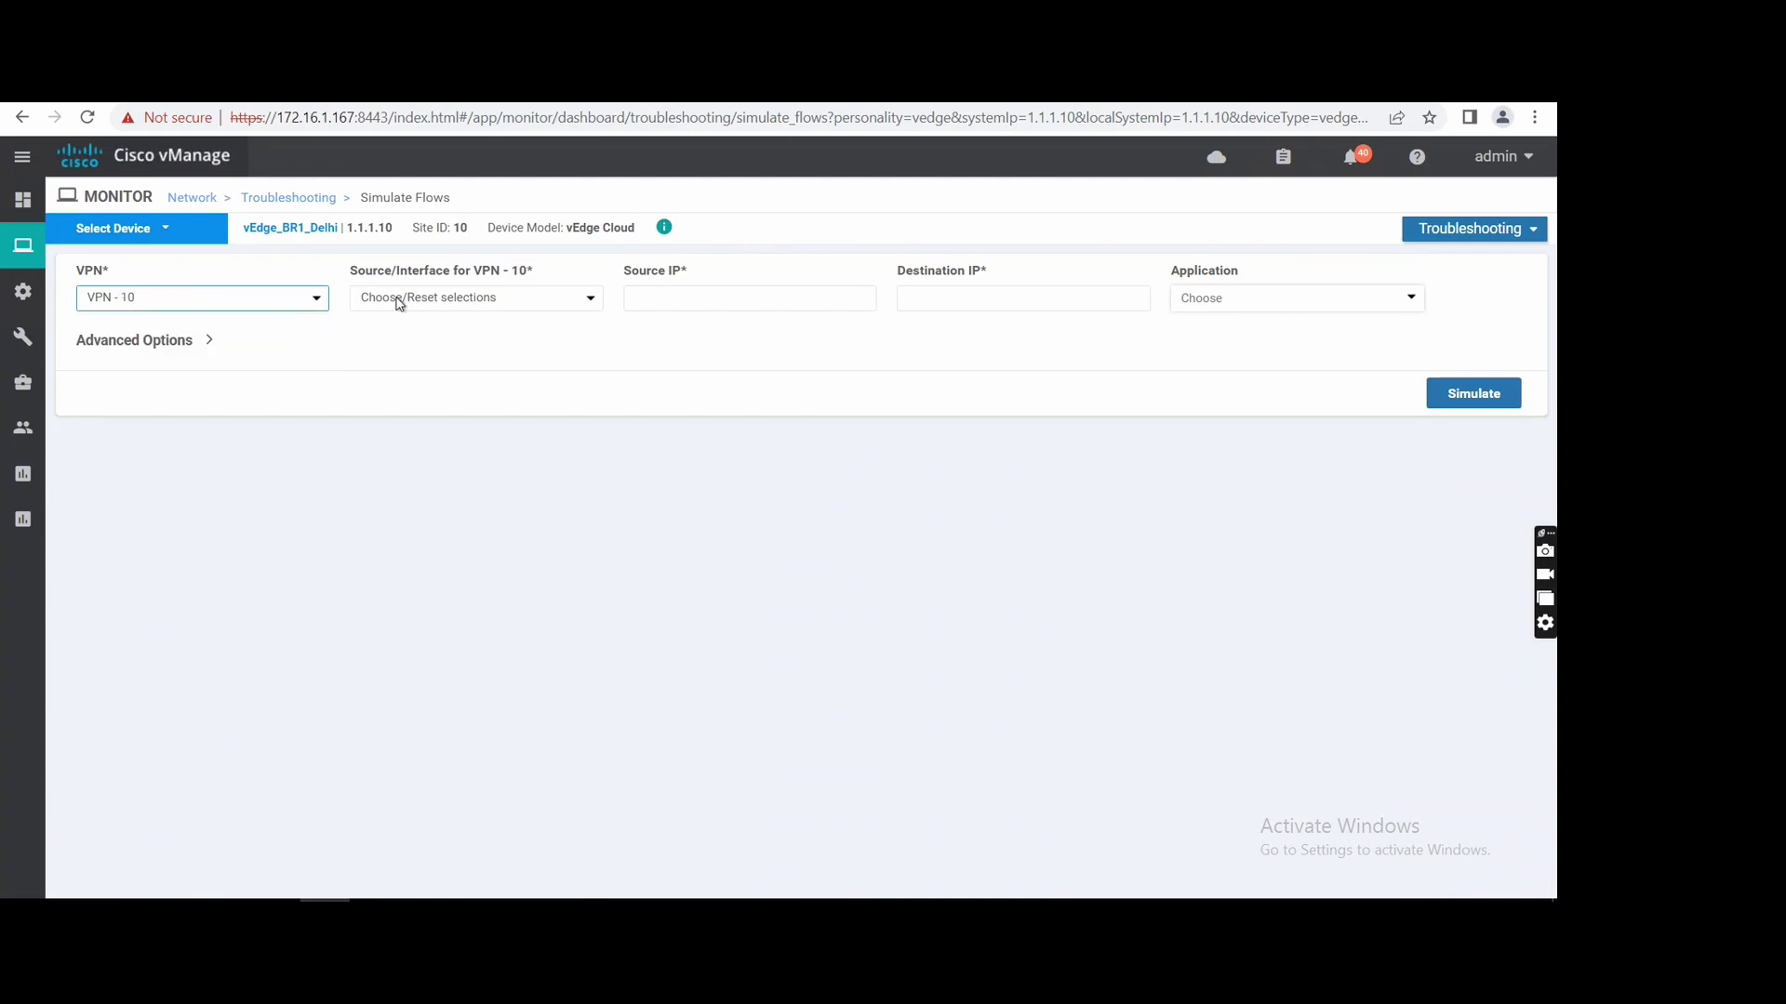
pyautogui.click(399, 304)
pyautogui.click(411, 340)
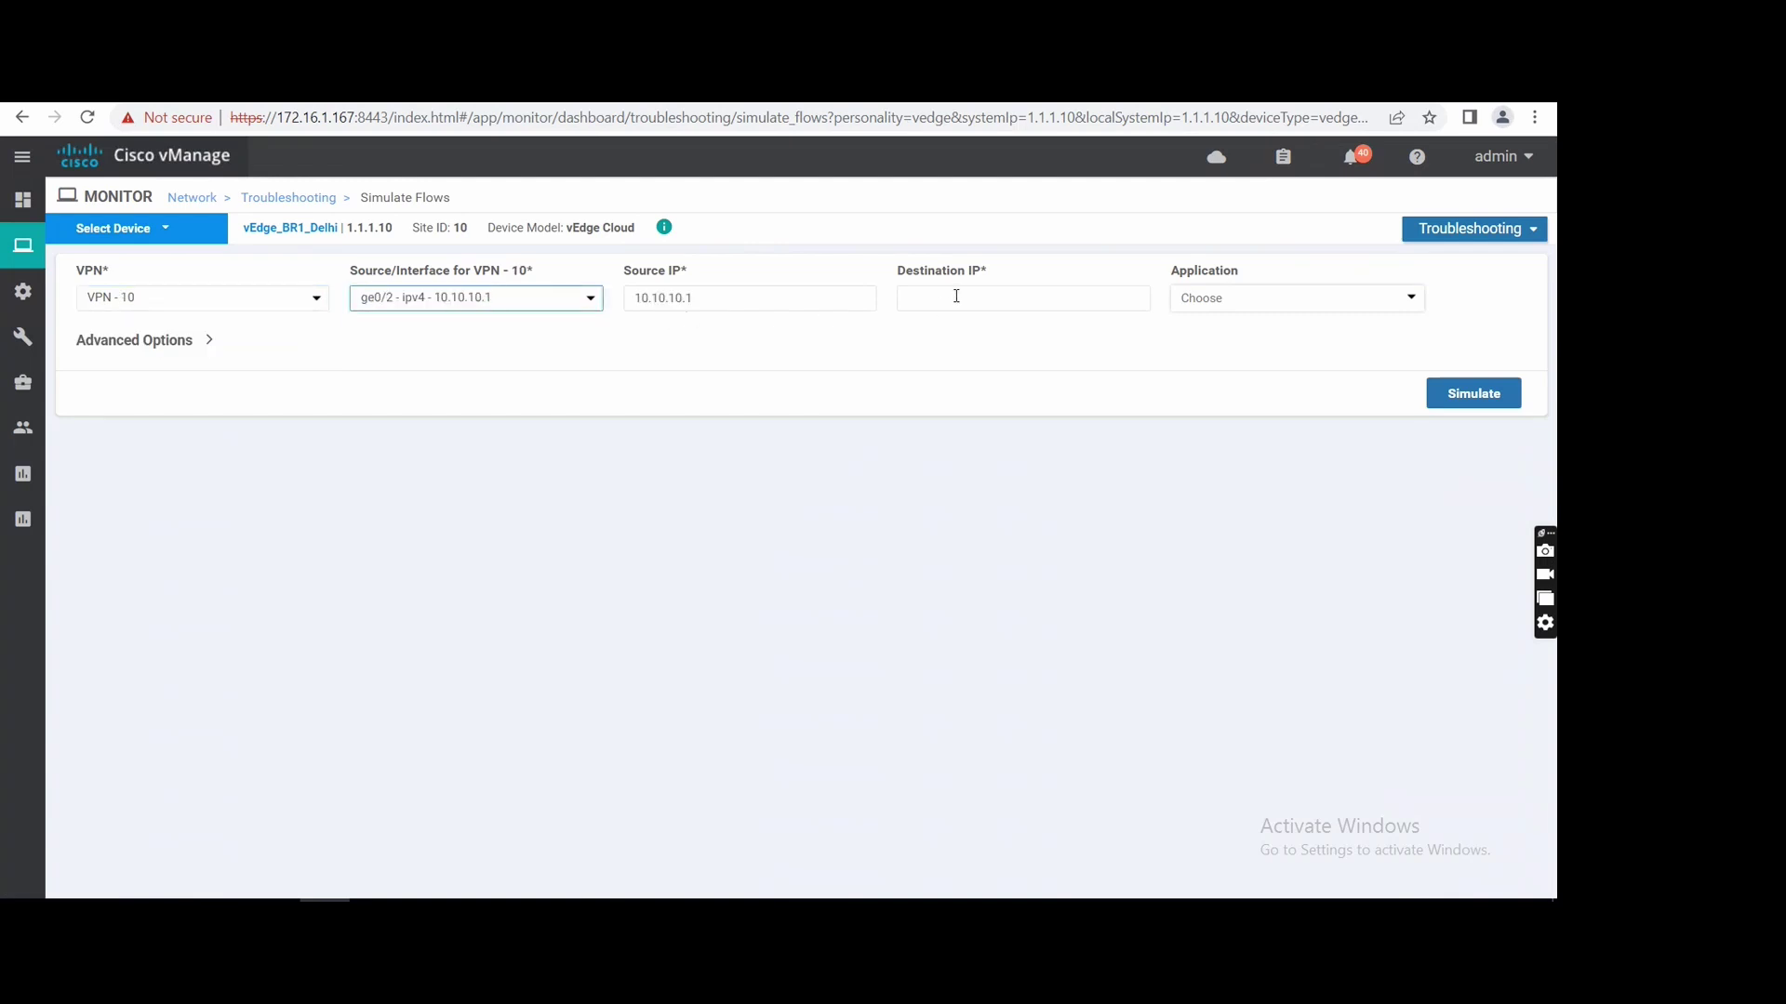
pyautogui.click(956, 295)
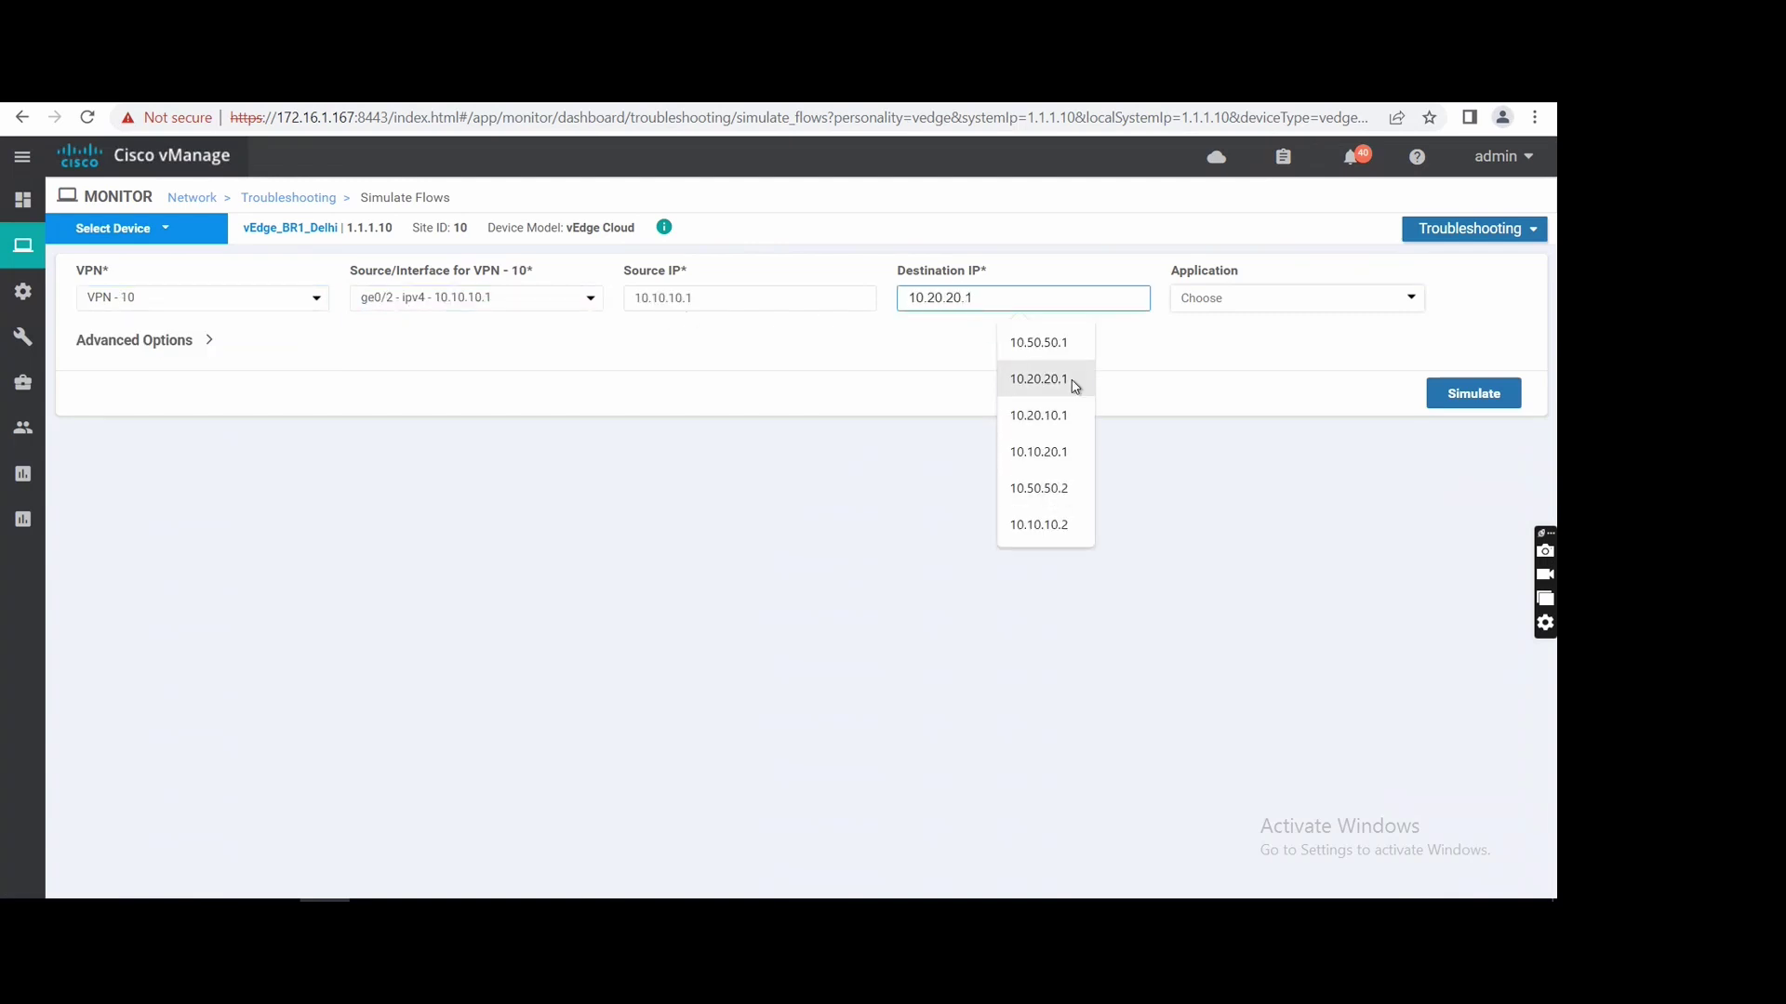
pyautogui.click(1071, 342)
pyautogui.click(1505, 398)
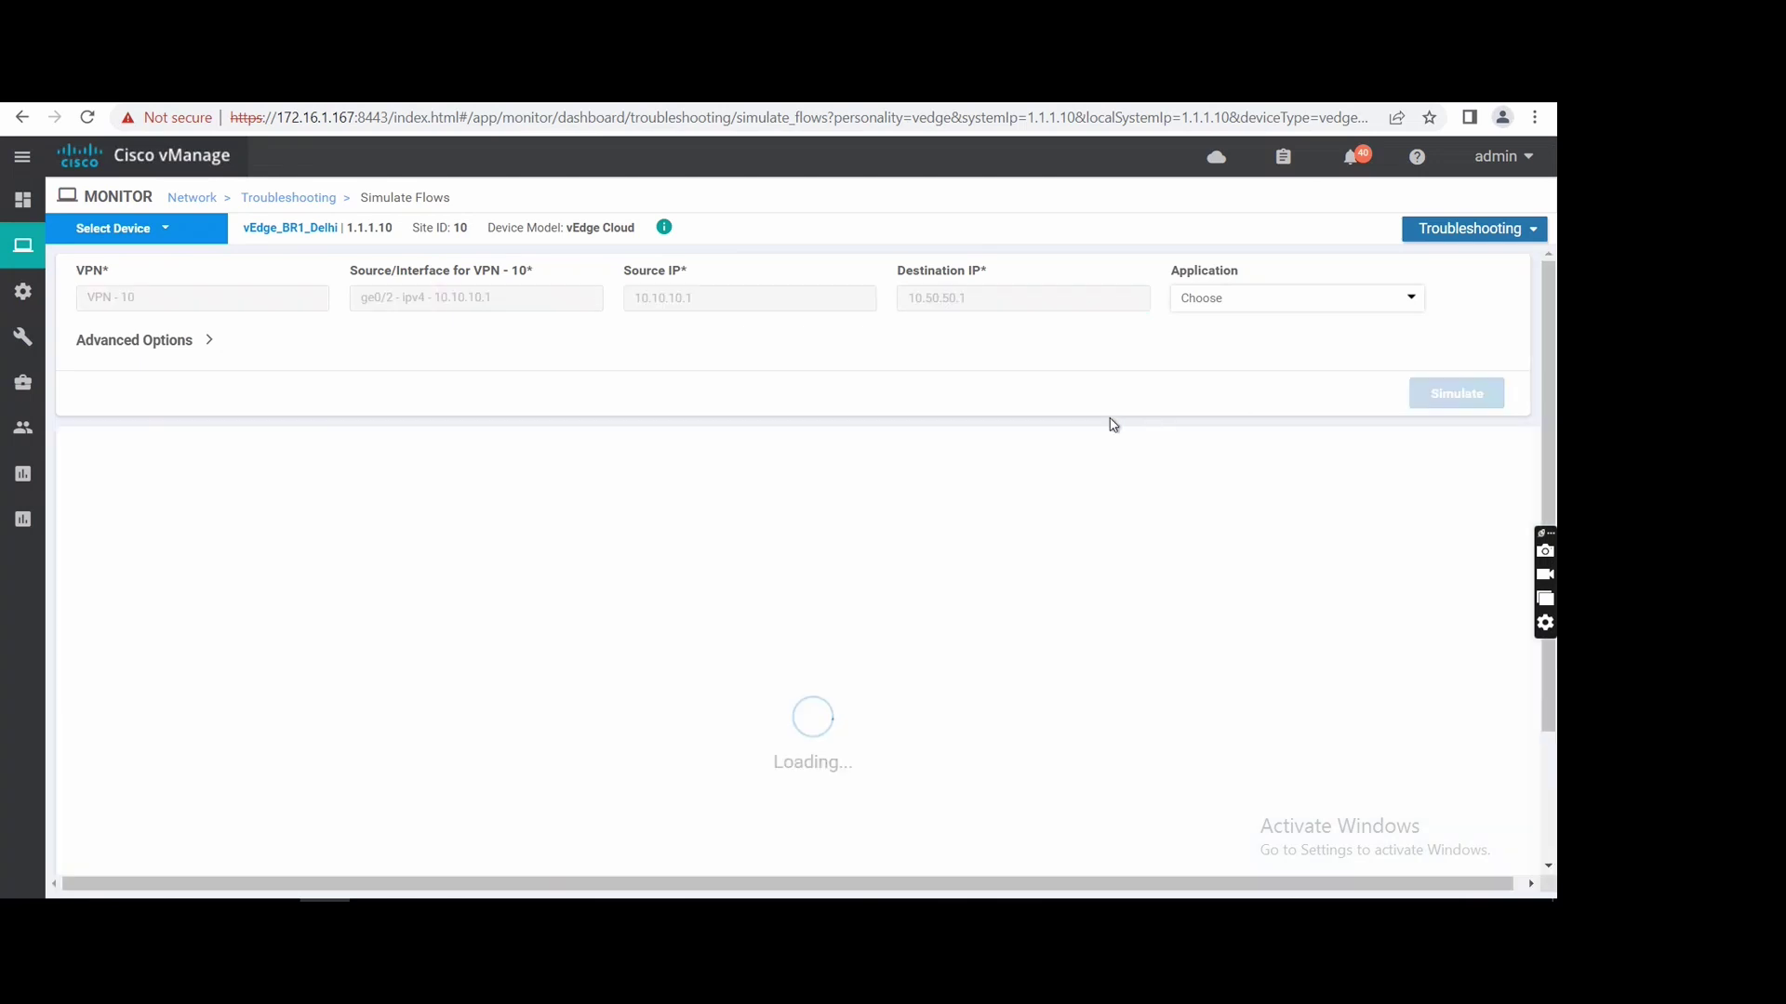
pyautogui.scroll(-1, 870, 614)
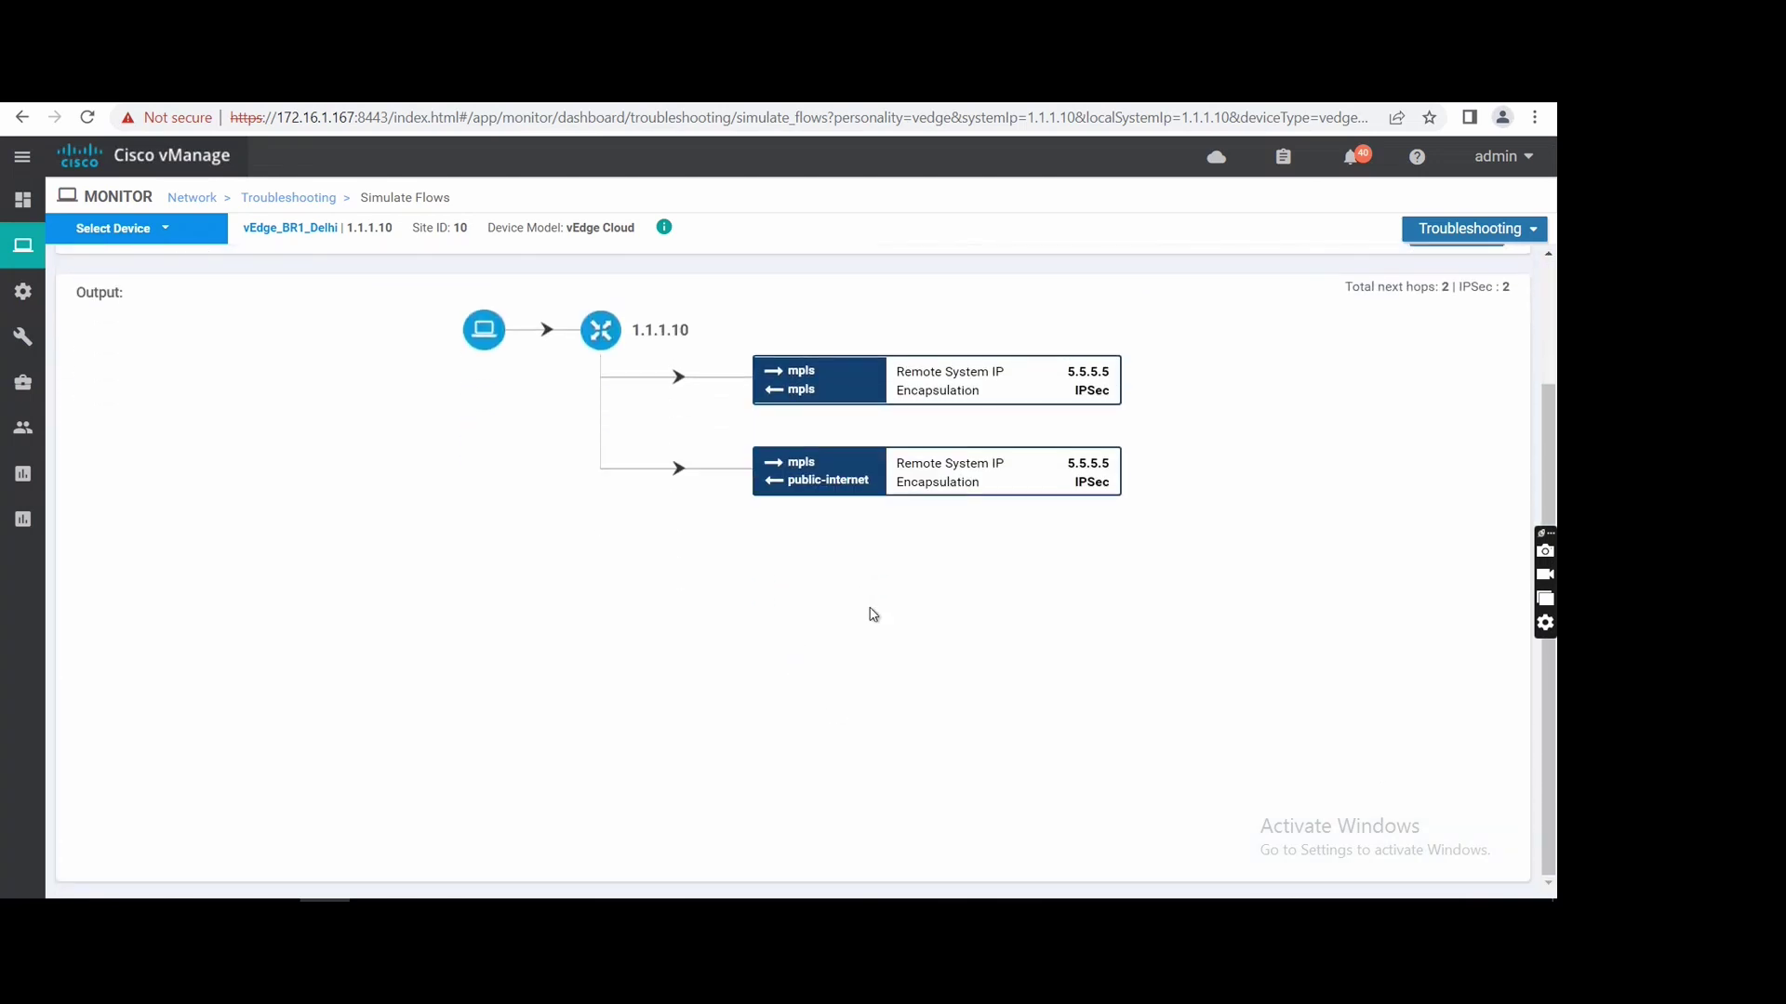
pyautogui.scroll(2, 873, 615)
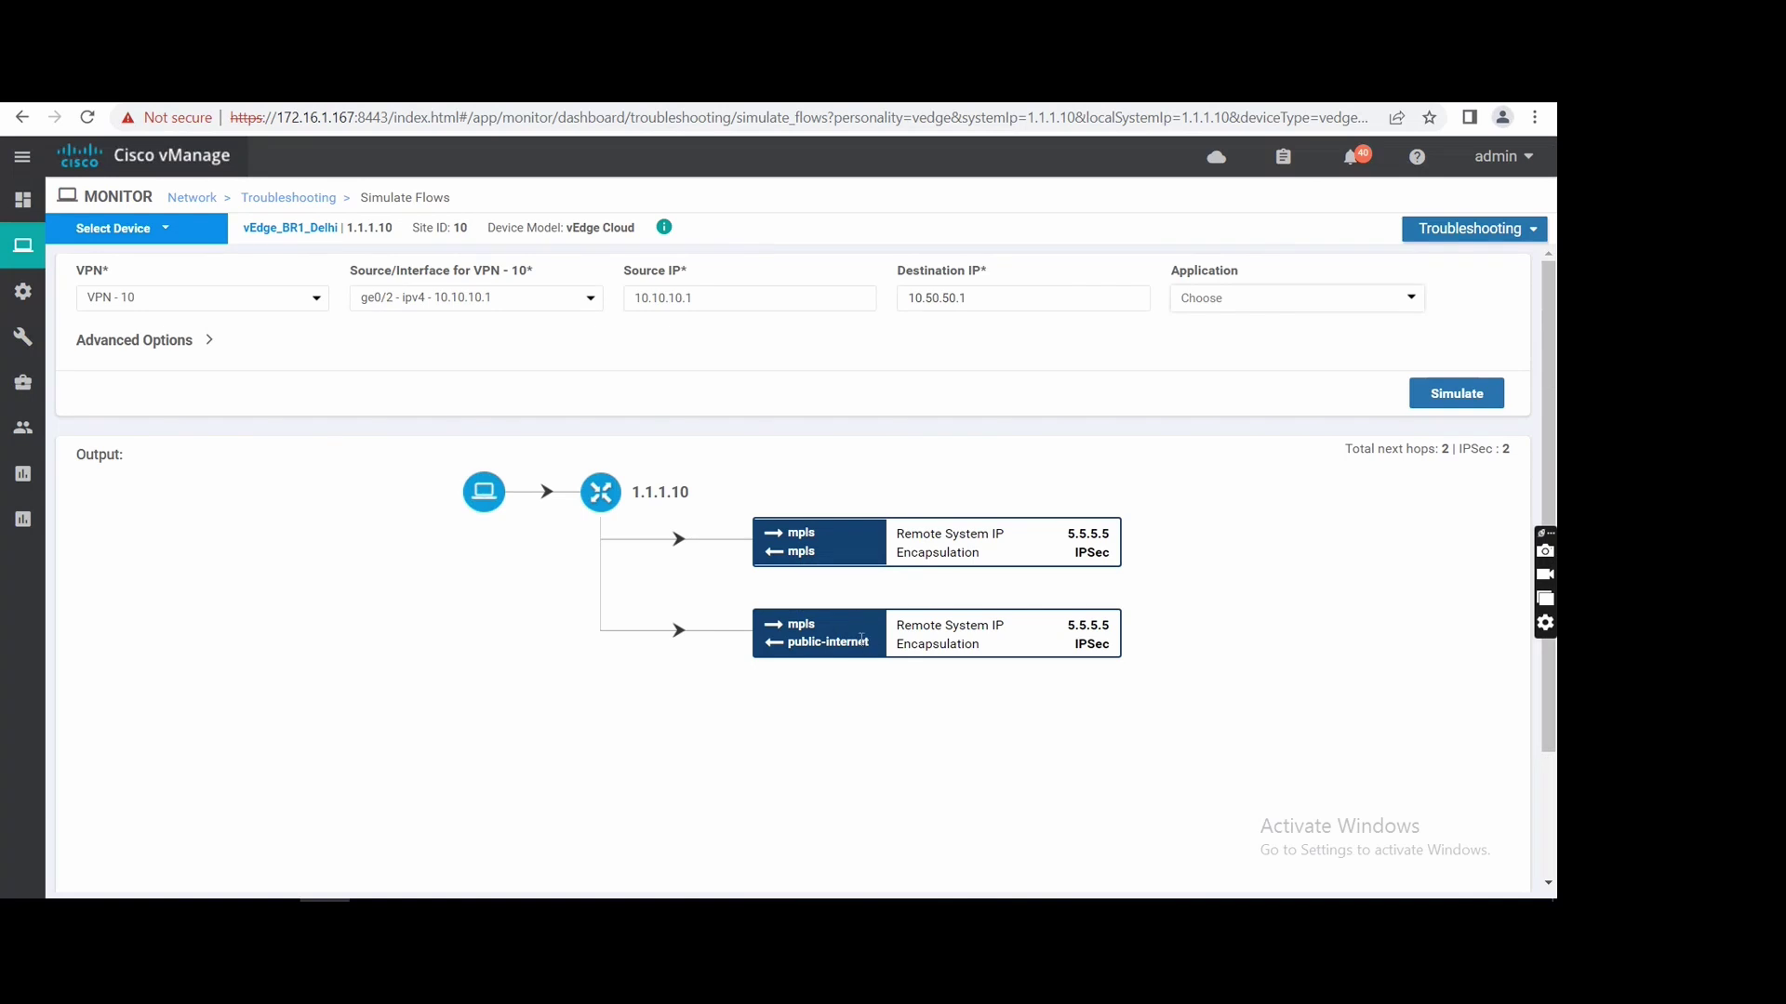
pyautogui.moveTo(861, 640); pyautogui.dragTo(801, 625)
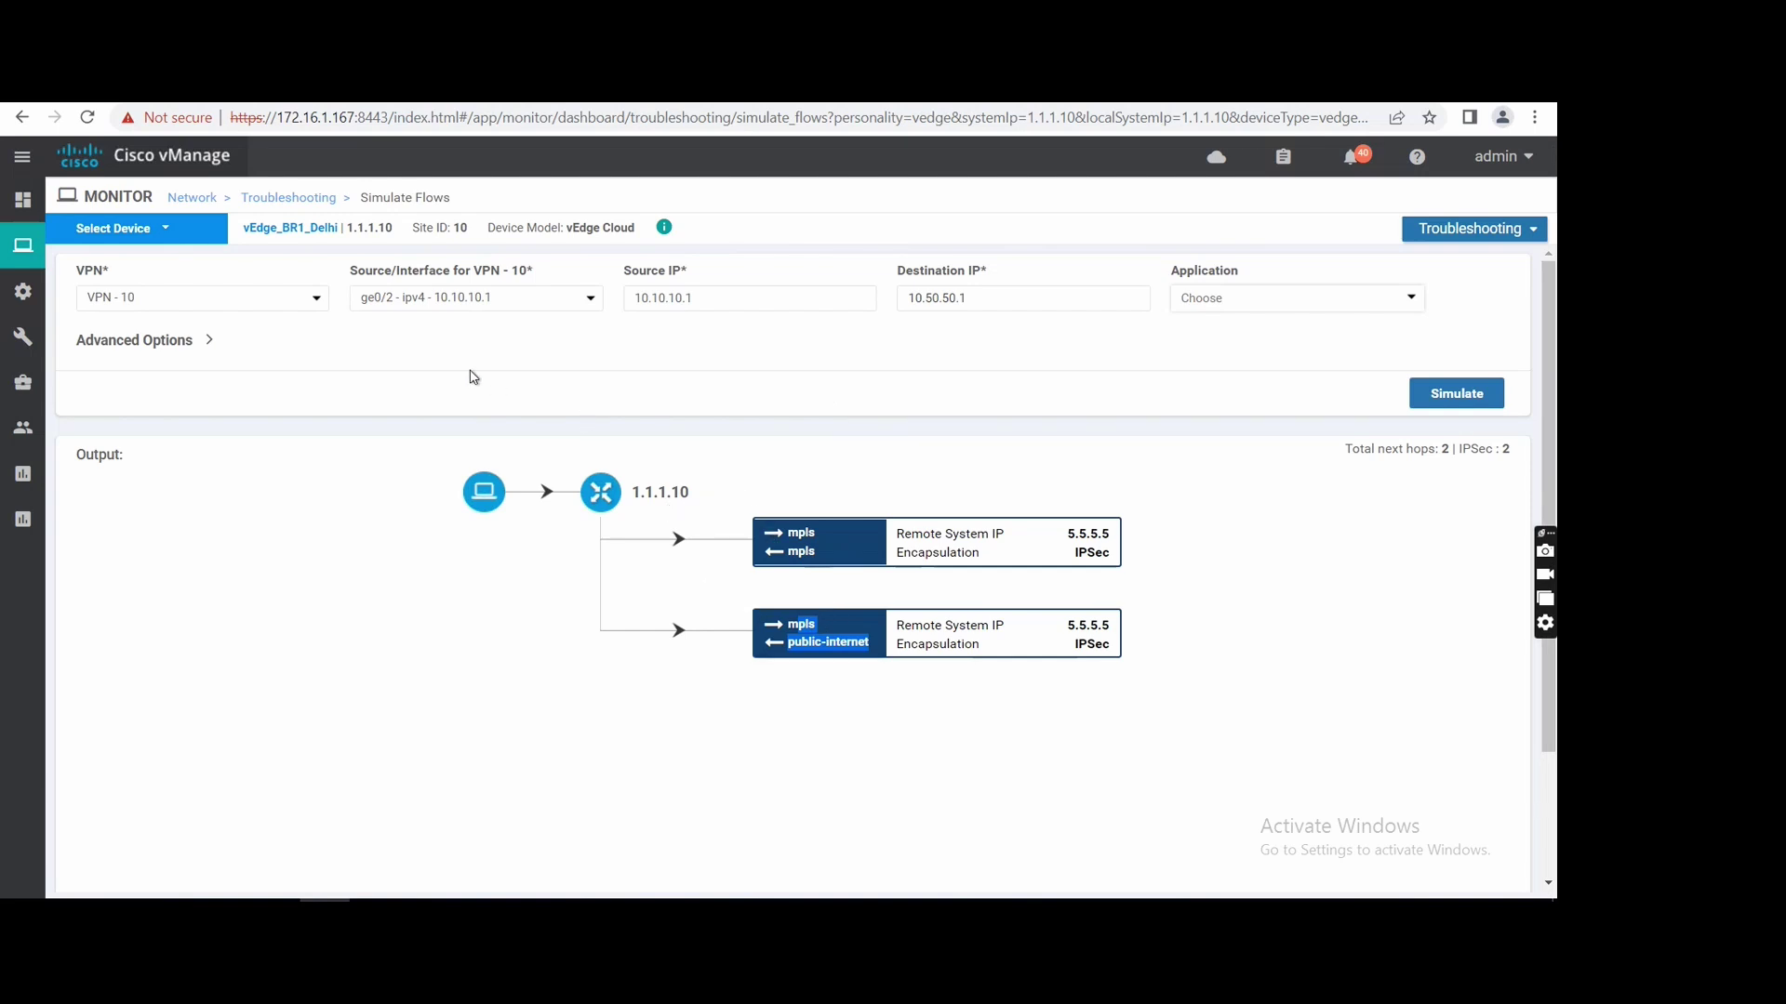
# Switch to the Word design guide, compare its simulated flow outputs before and after policy activation, and return to the vManage simulation output
pyautogui.hotkey('alt', 'Tab')
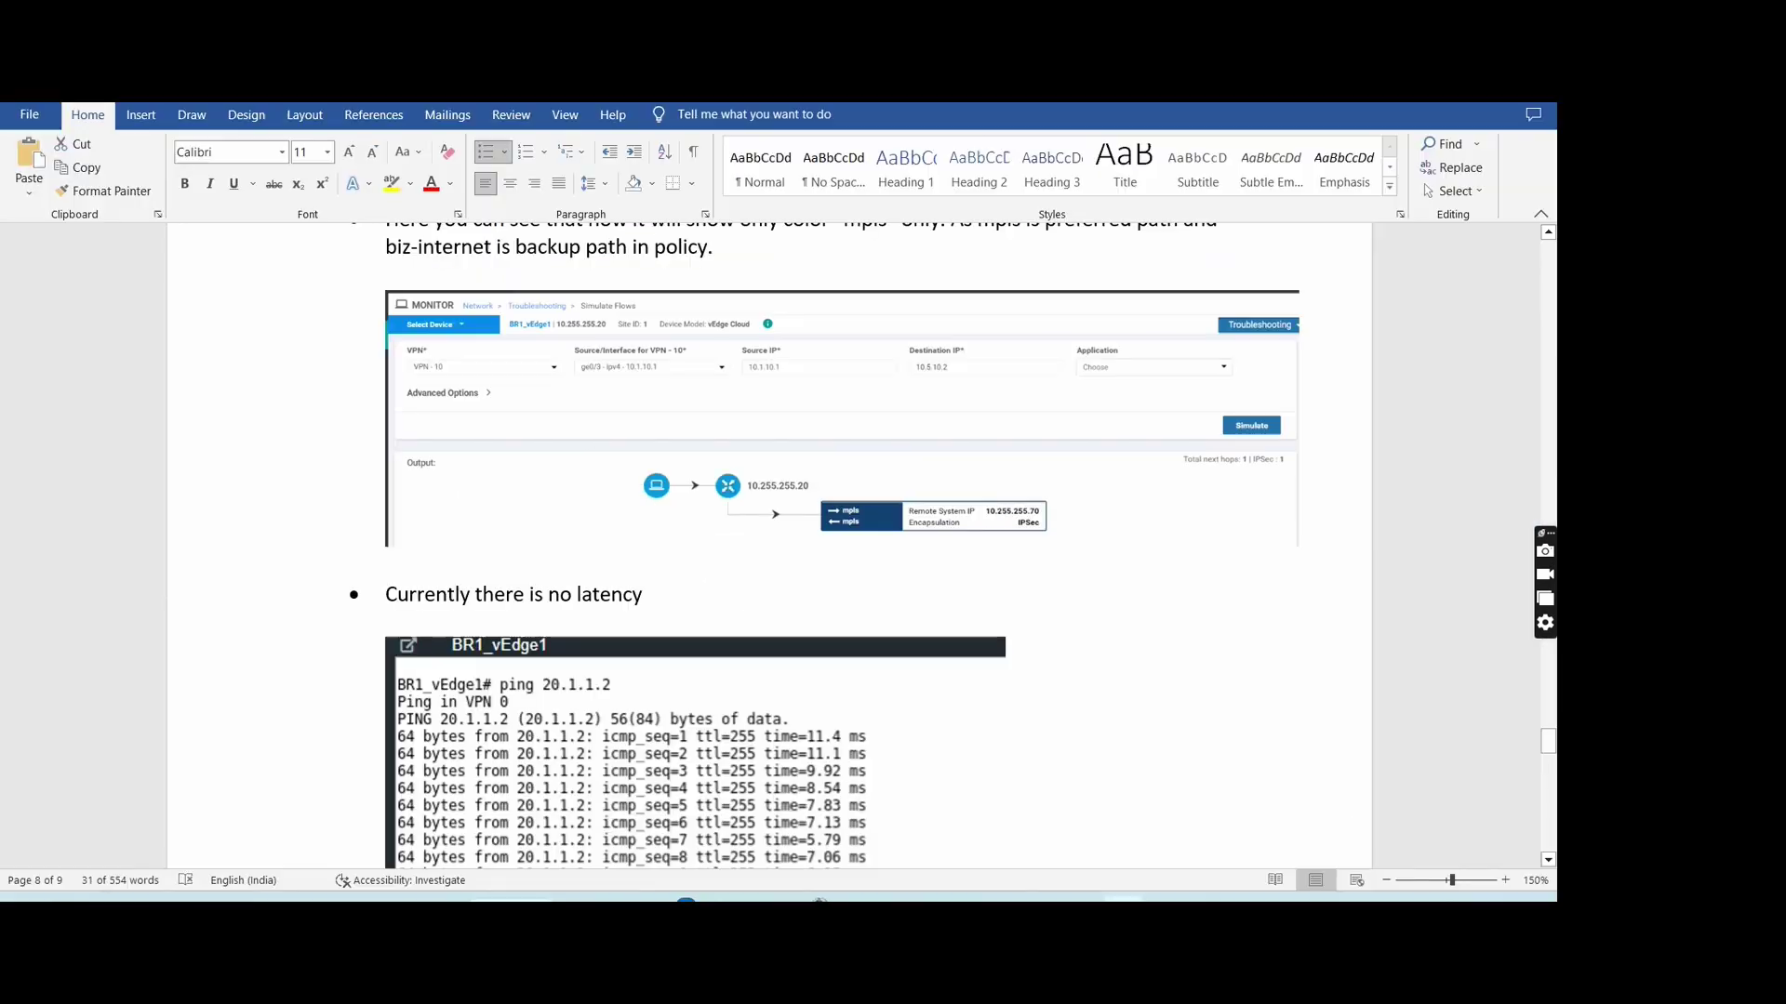
pyautogui.scroll(-3, 925, 741)
pyautogui.scroll(2, 934, 726)
pyautogui.scroll(2, 934, 726)
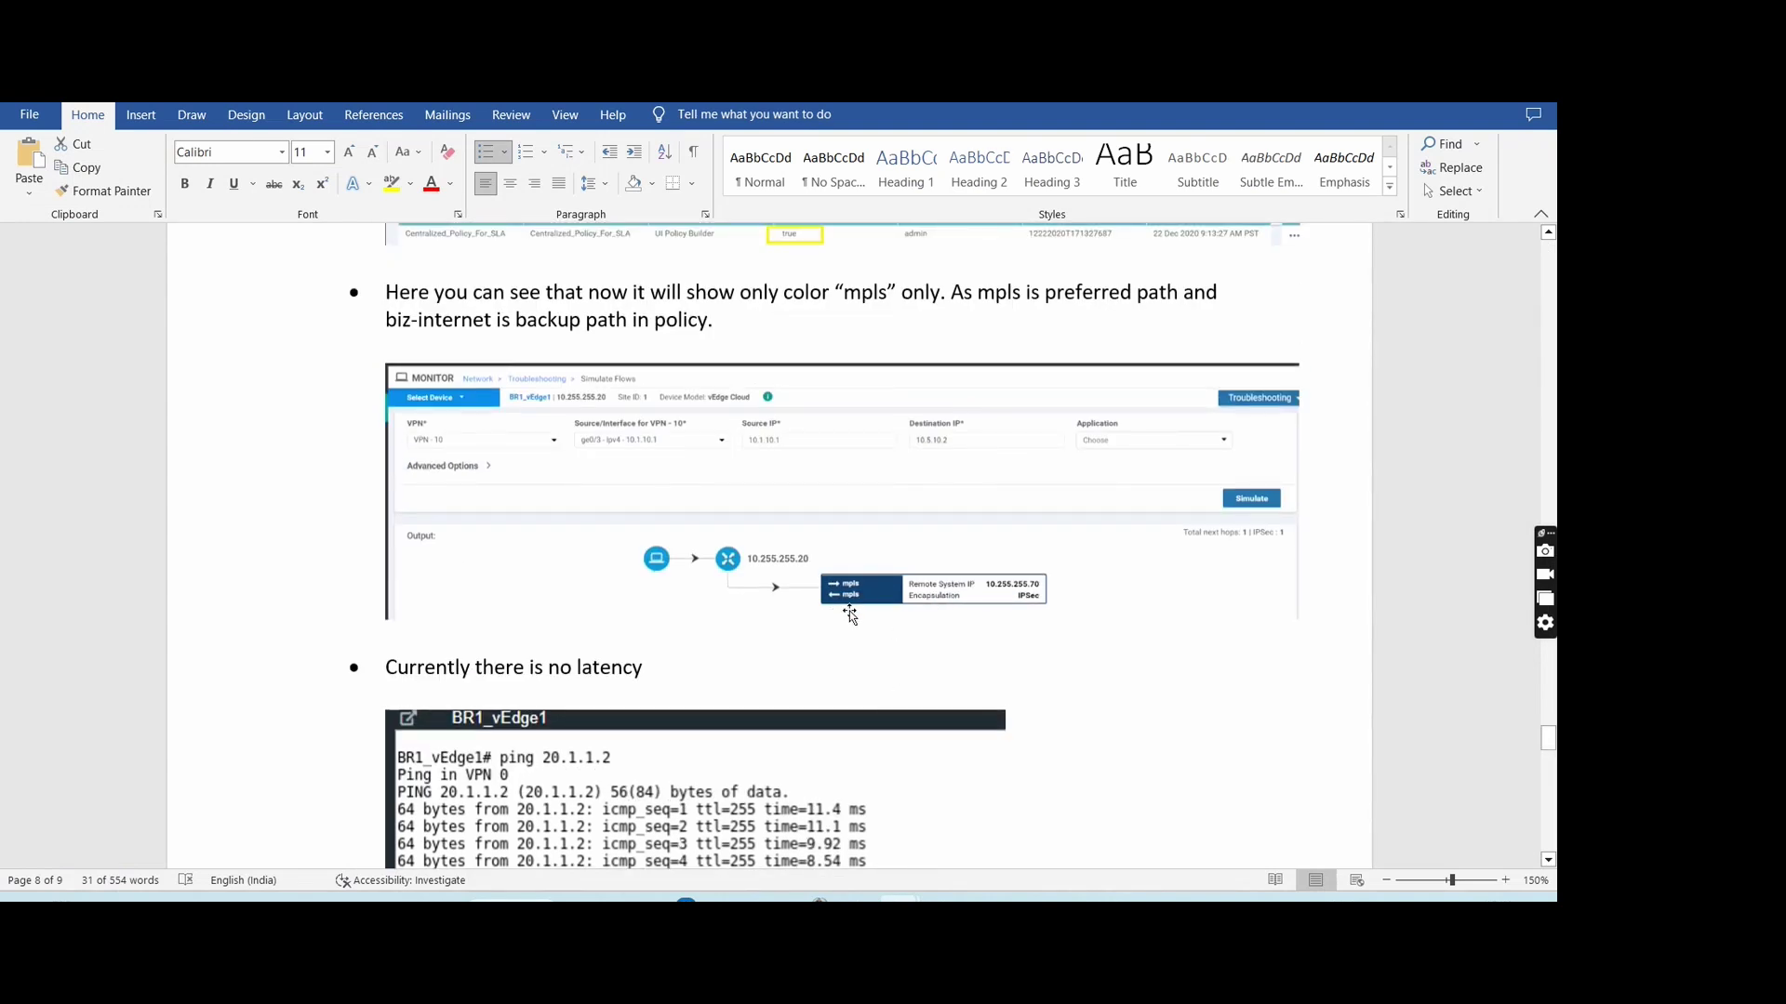
pyautogui.scroll(20, 895, 627)
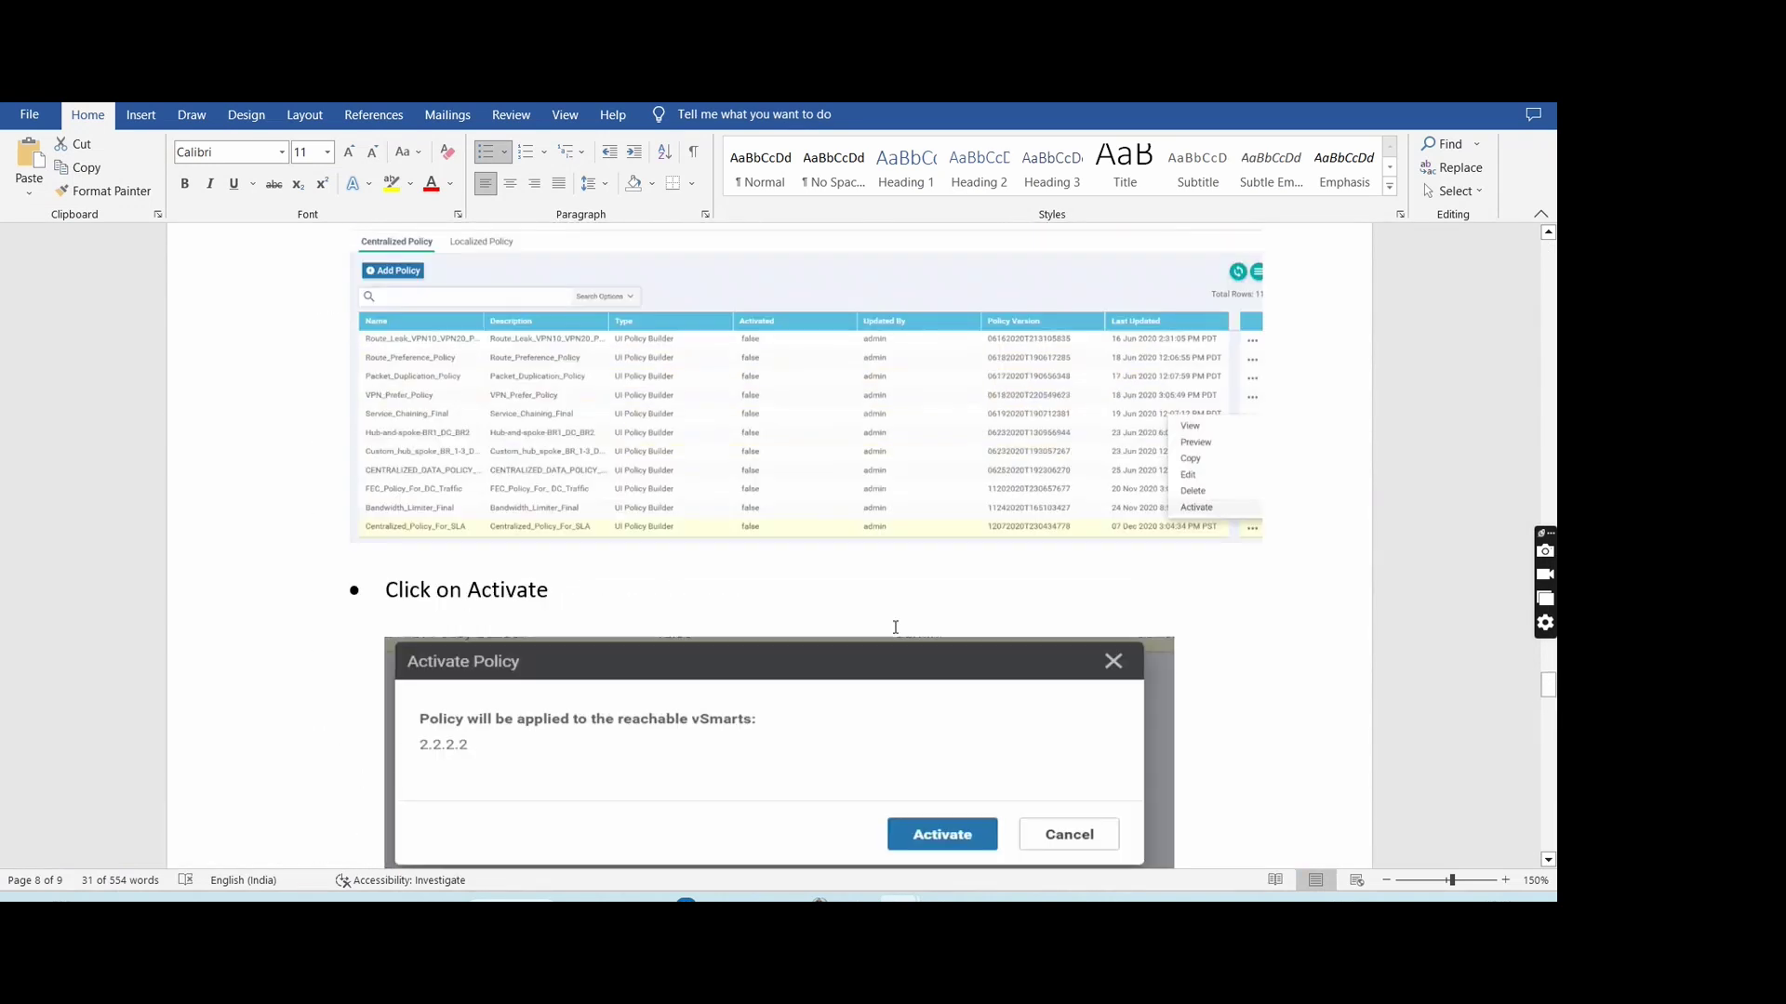
pyautogui.scroll(3, 896, 628)
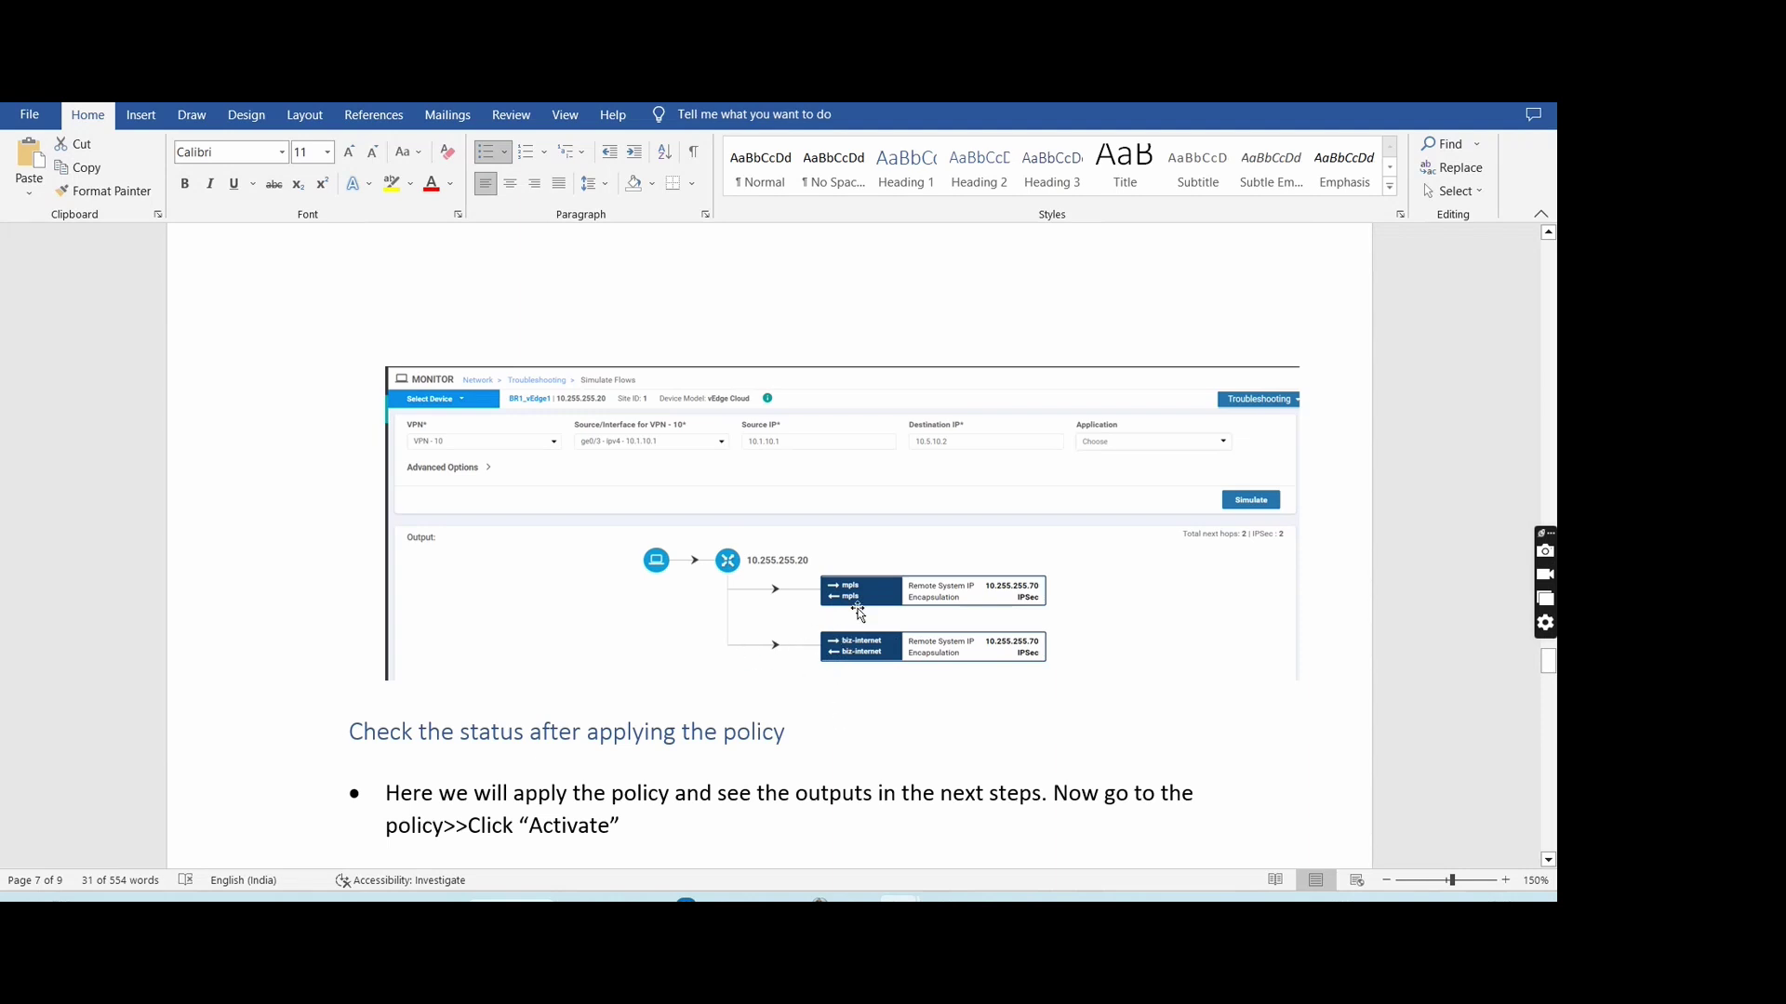
pyautogui.scroll(-3, 970, 719)
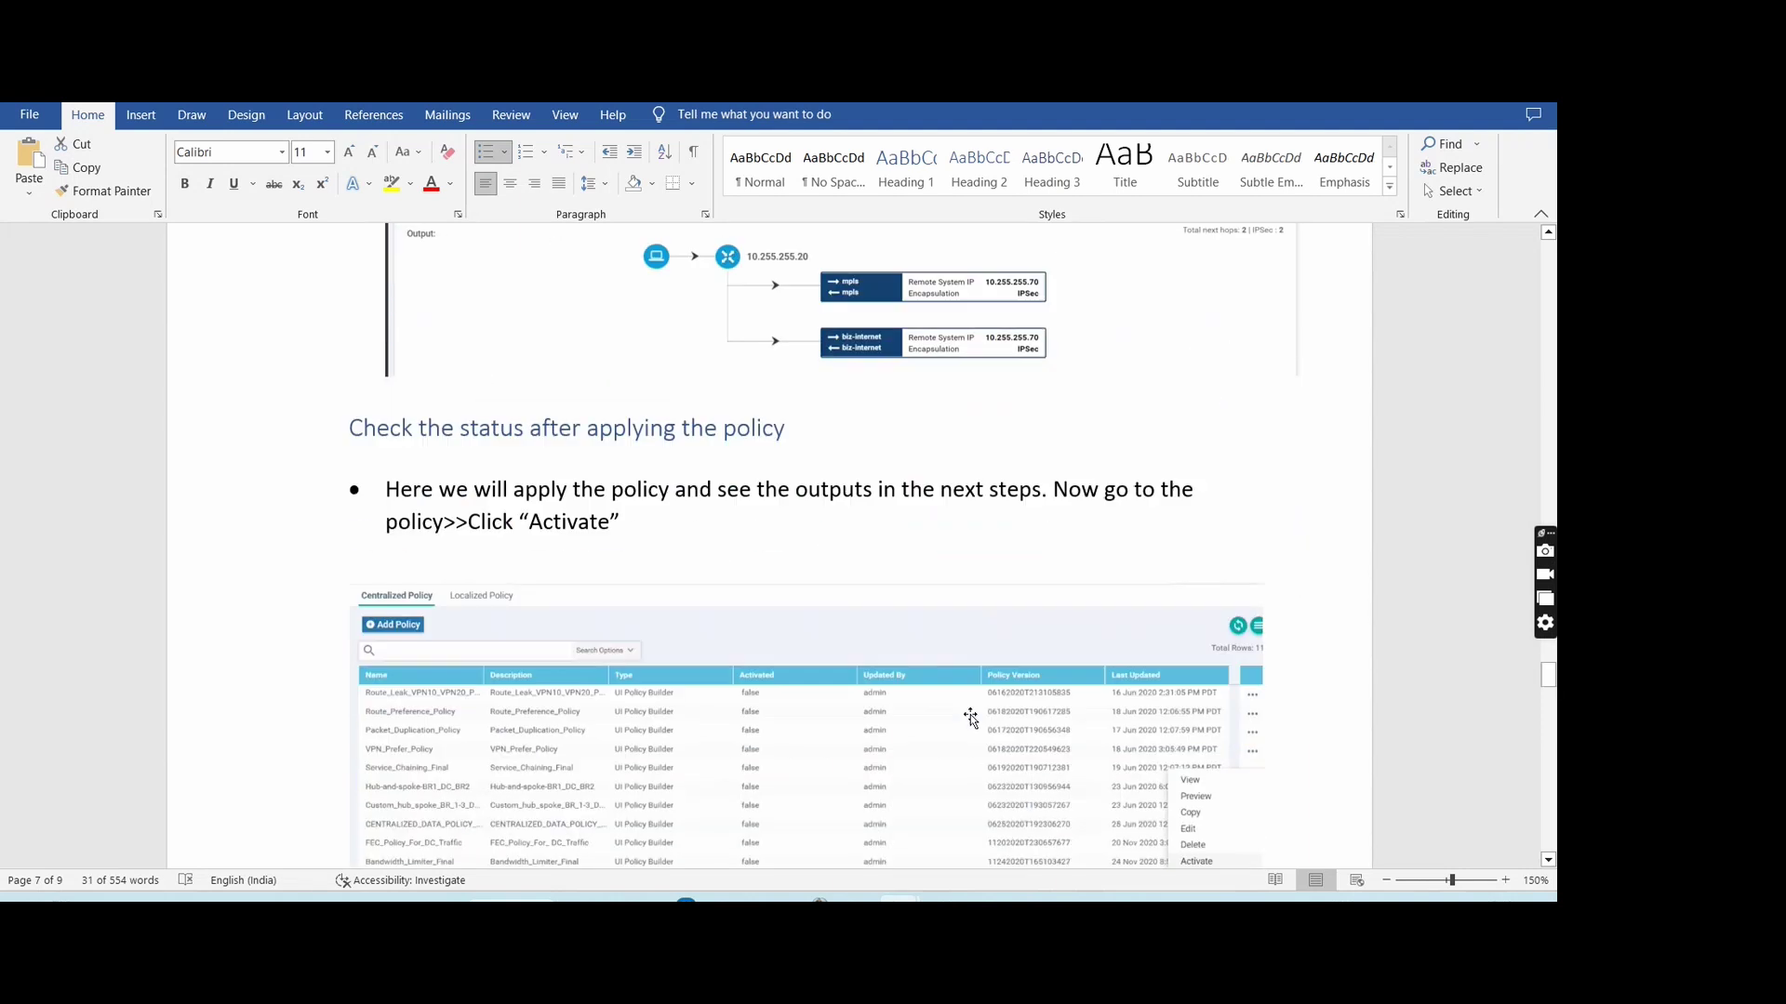
pyautogui.scroll(-15, 970, 719)
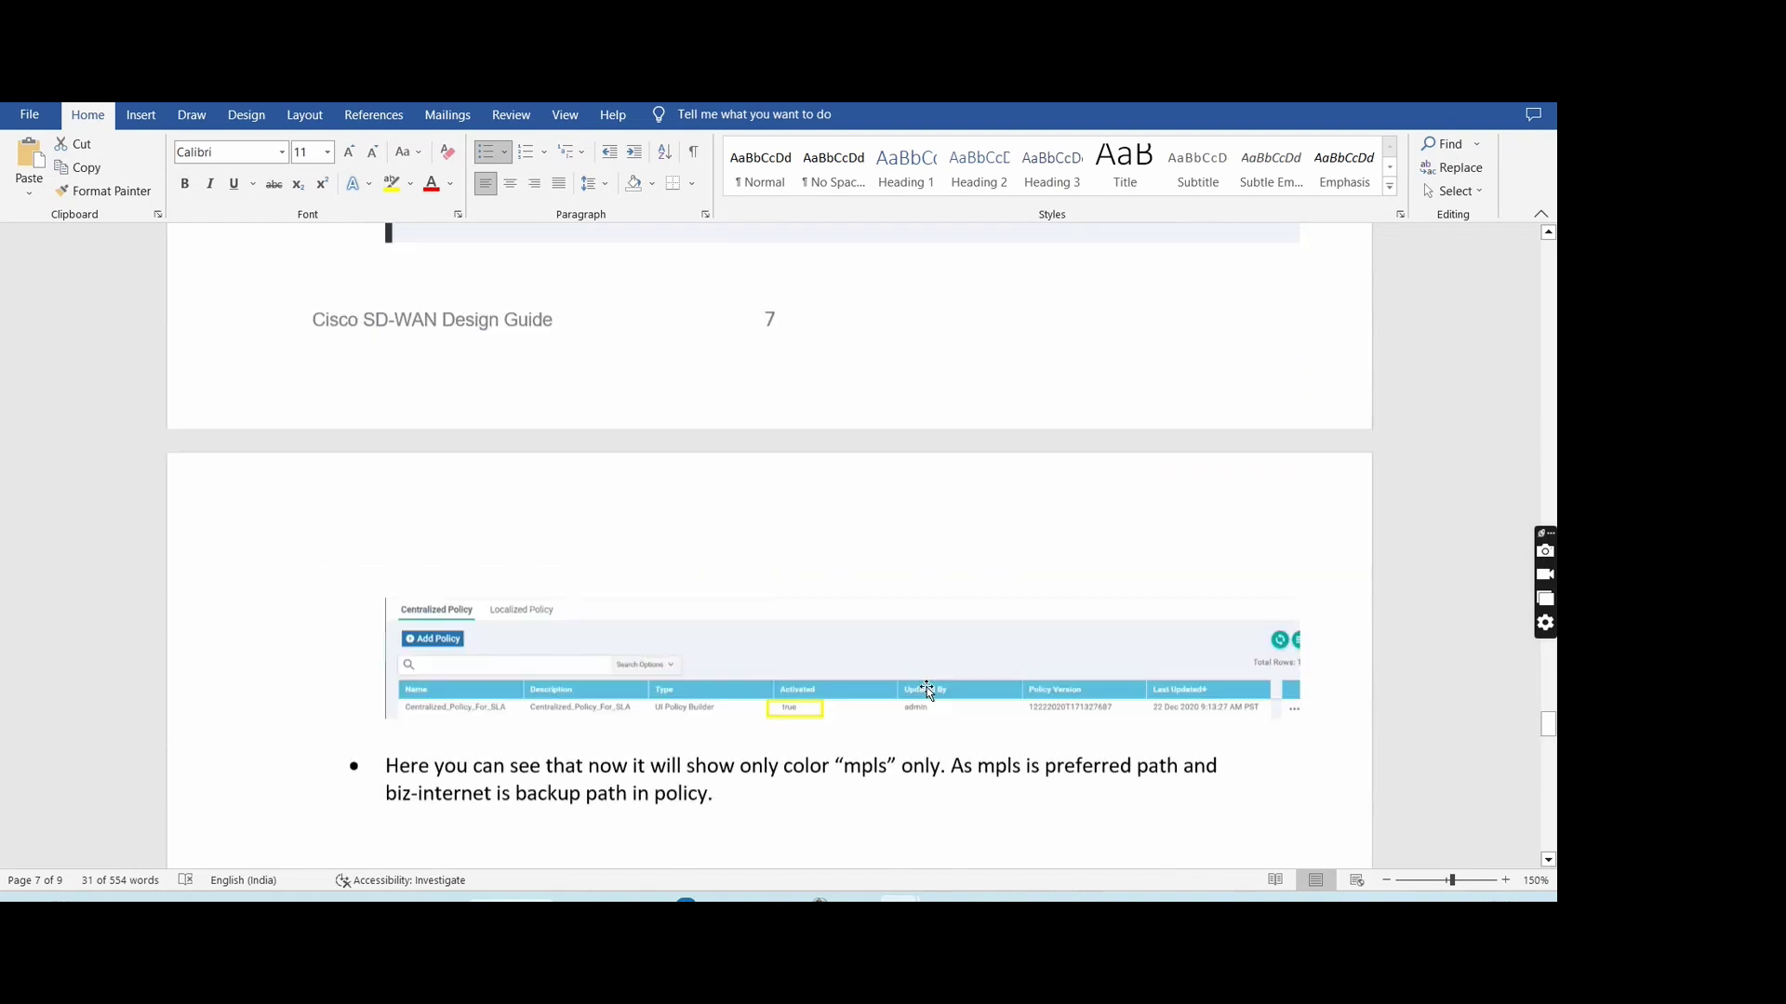
pyautogui.scroll(-5, 927, 691)
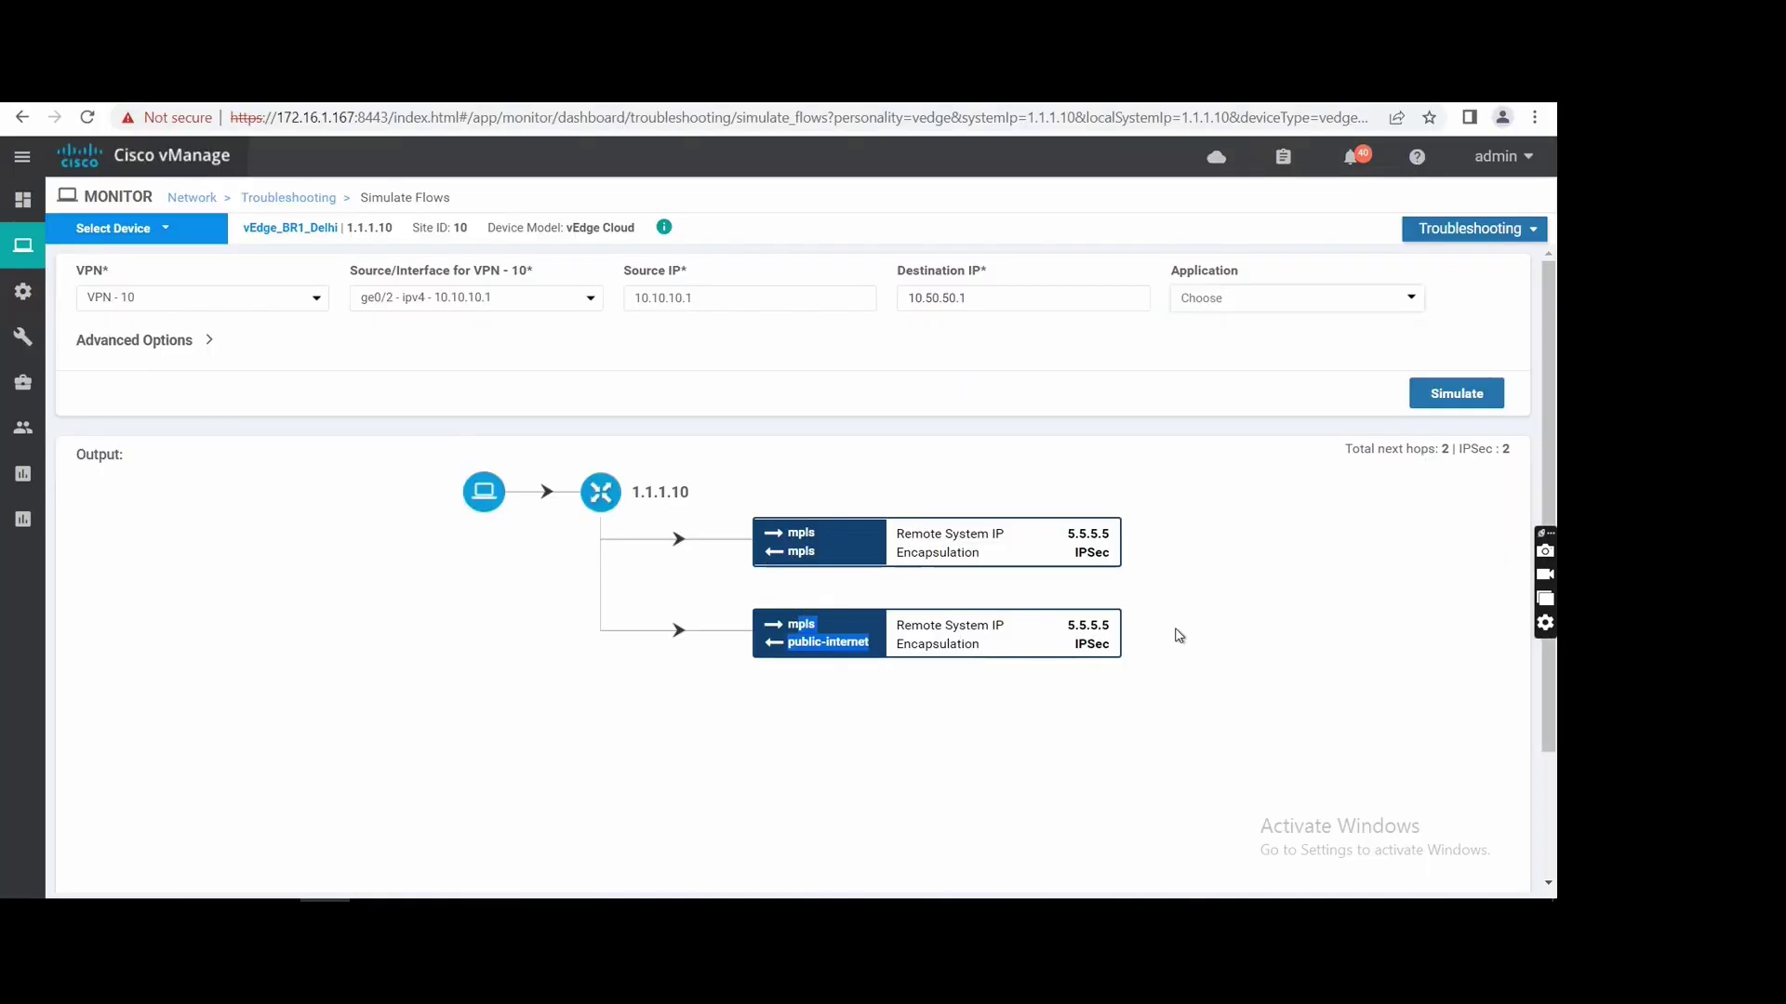
pyautogui.click(1177, 636)
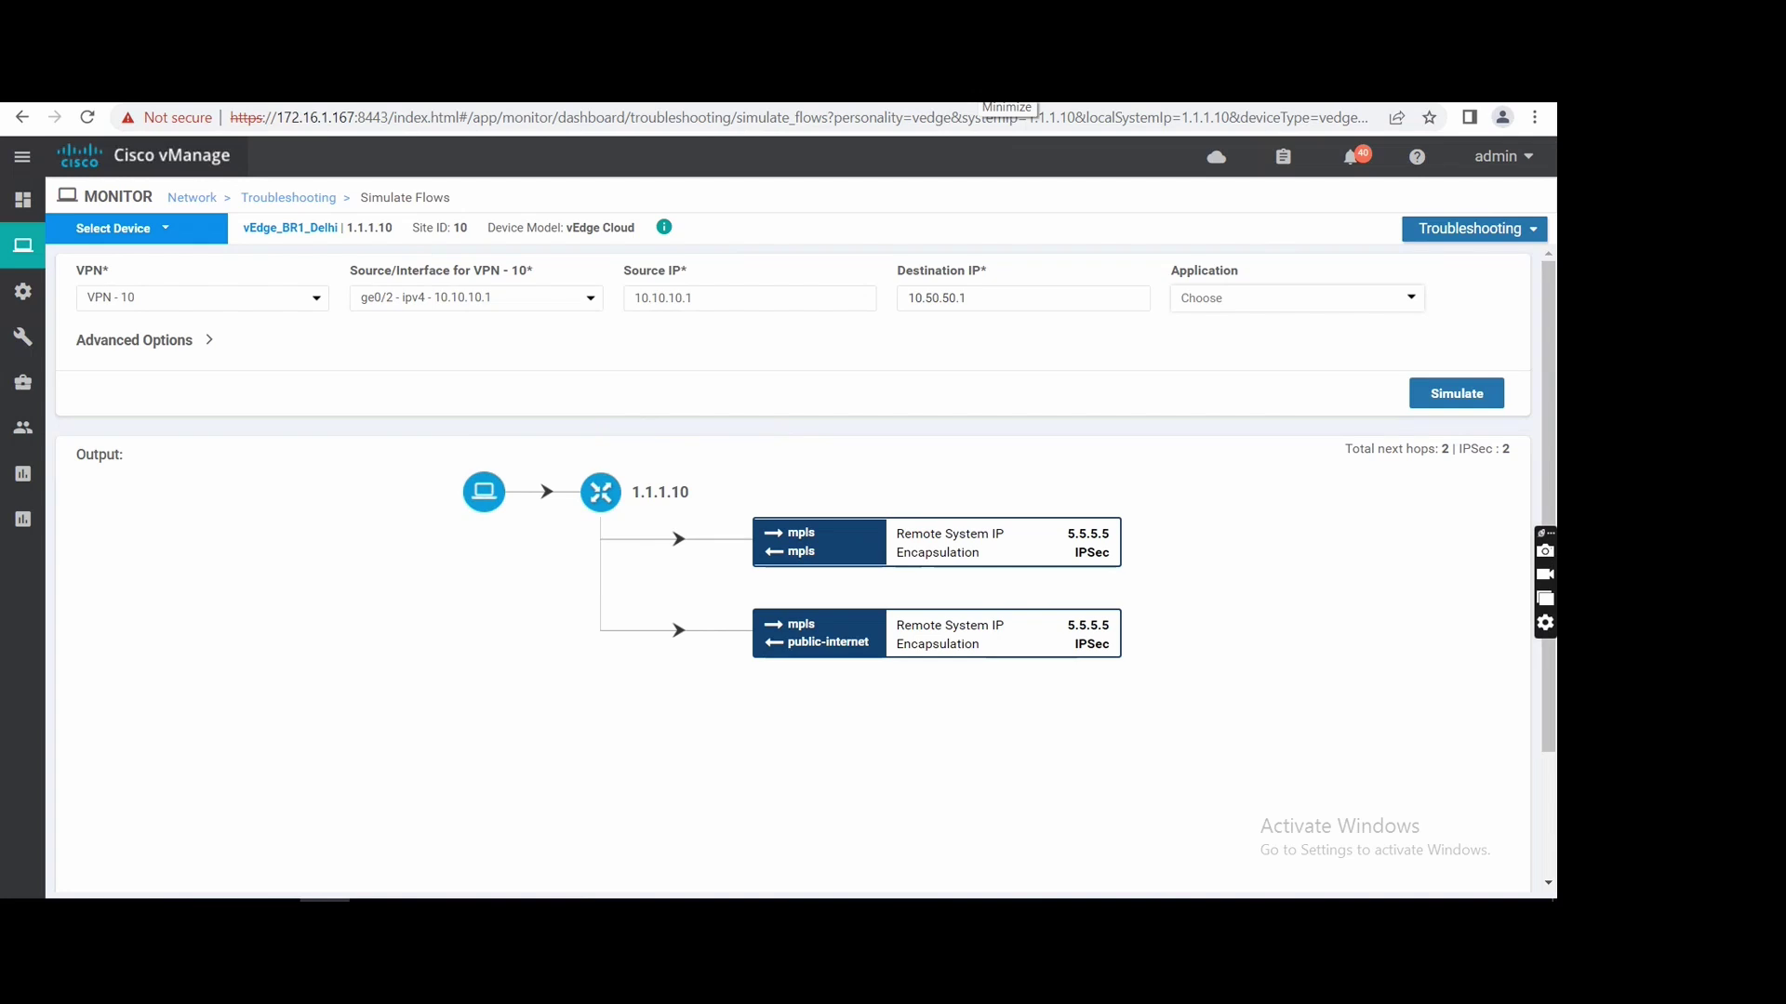
# Switch back to the Word guide and skim its NETem delay and loss section, BR1_vEdge1 ping results and pre-policy flow simulation
pyautogui.hotkey('alt', 'Tab')
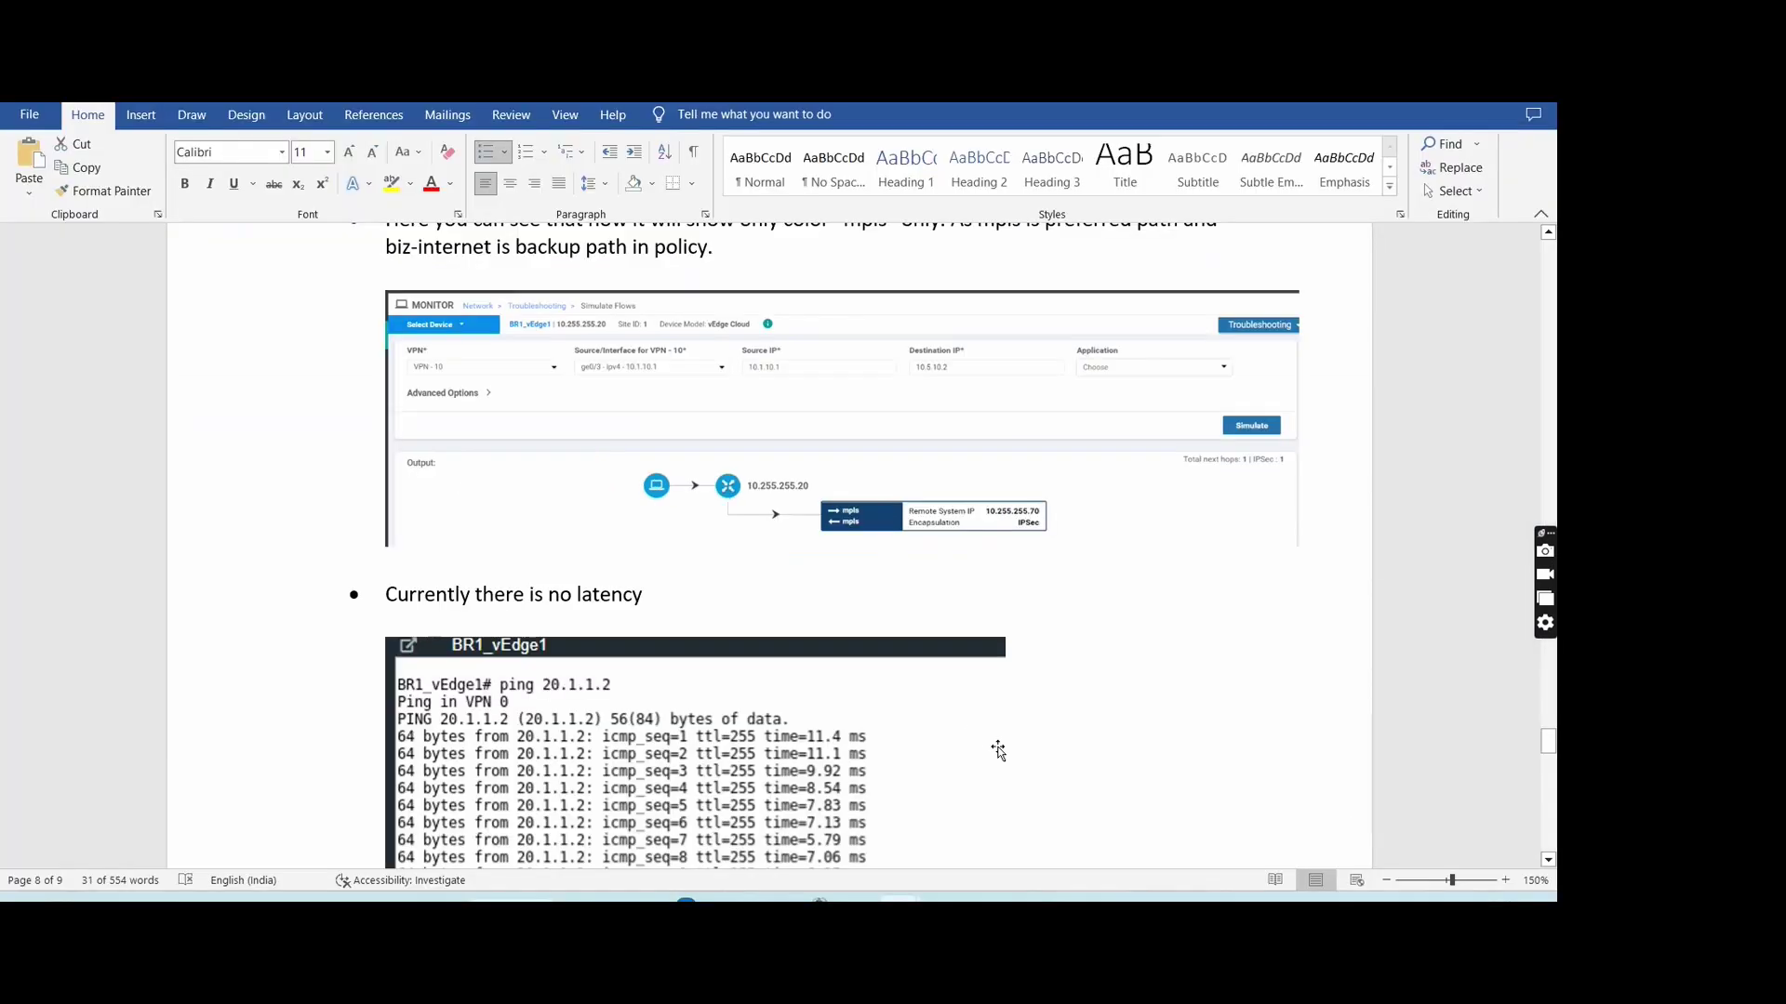
pyautogui.scroll(-10, 1060, 740)
pyautogui.scroll(-4, 1123, 733)
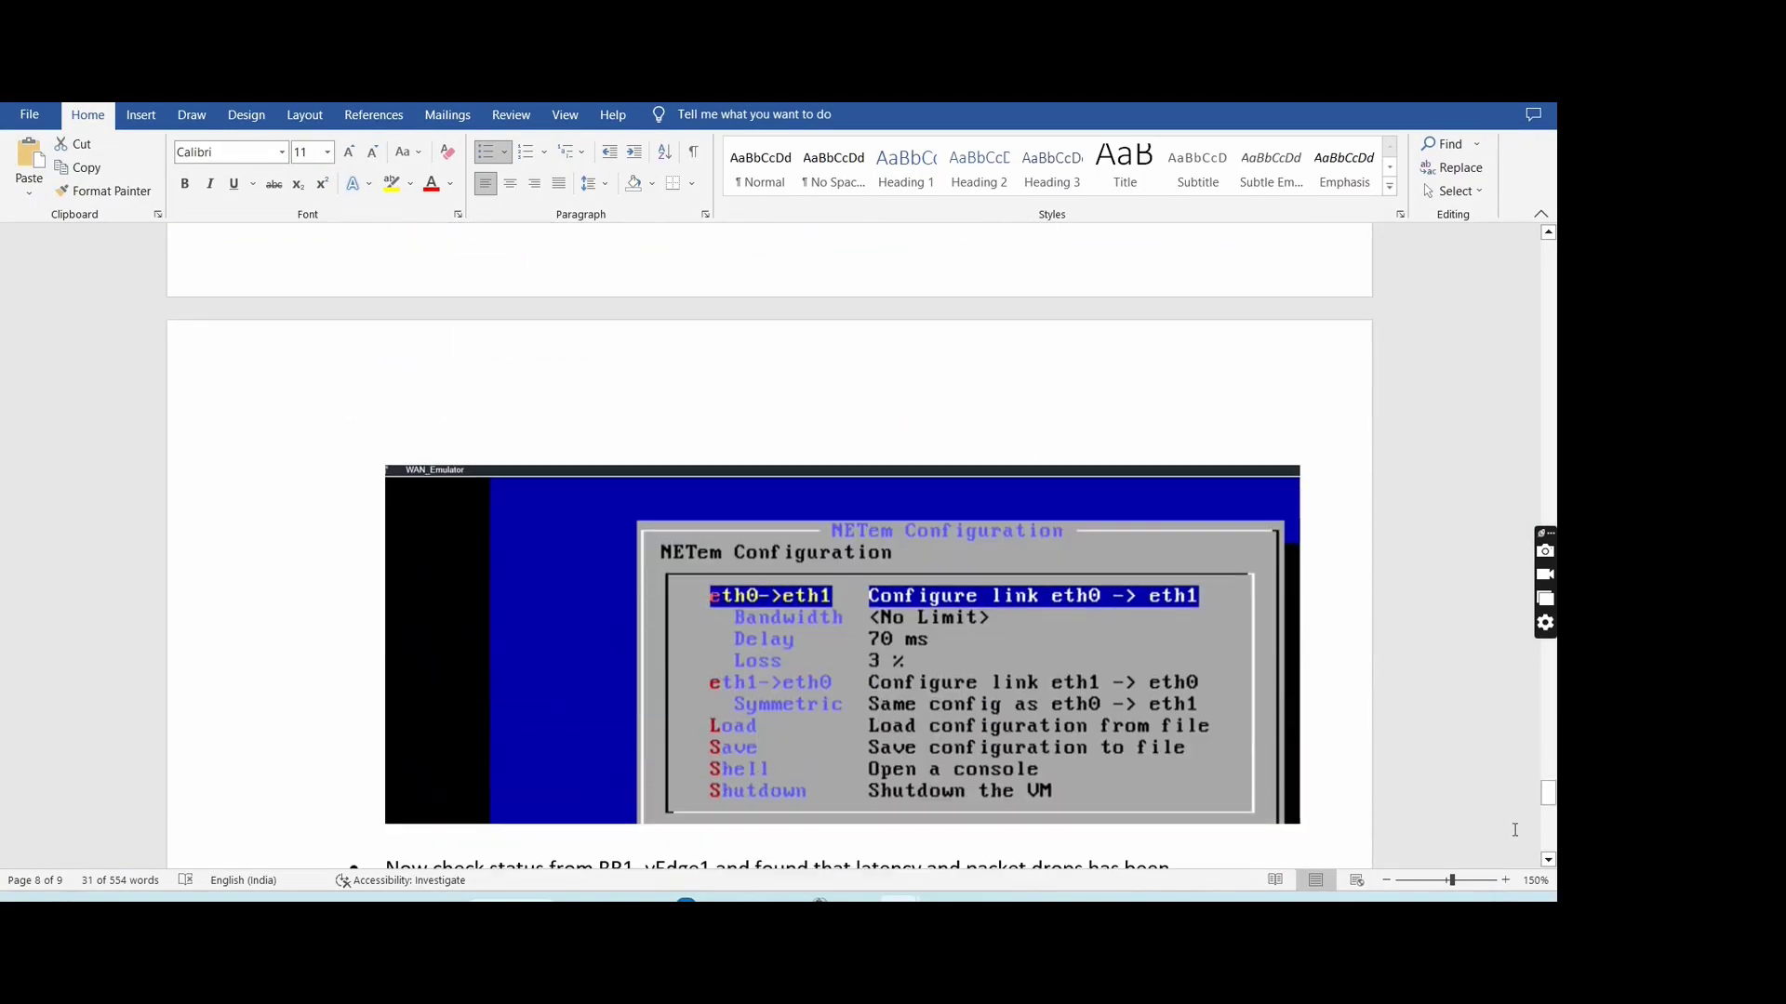
pyautogui.moveTo(1548, 795); pyautogui.dragTo(1550, 804)
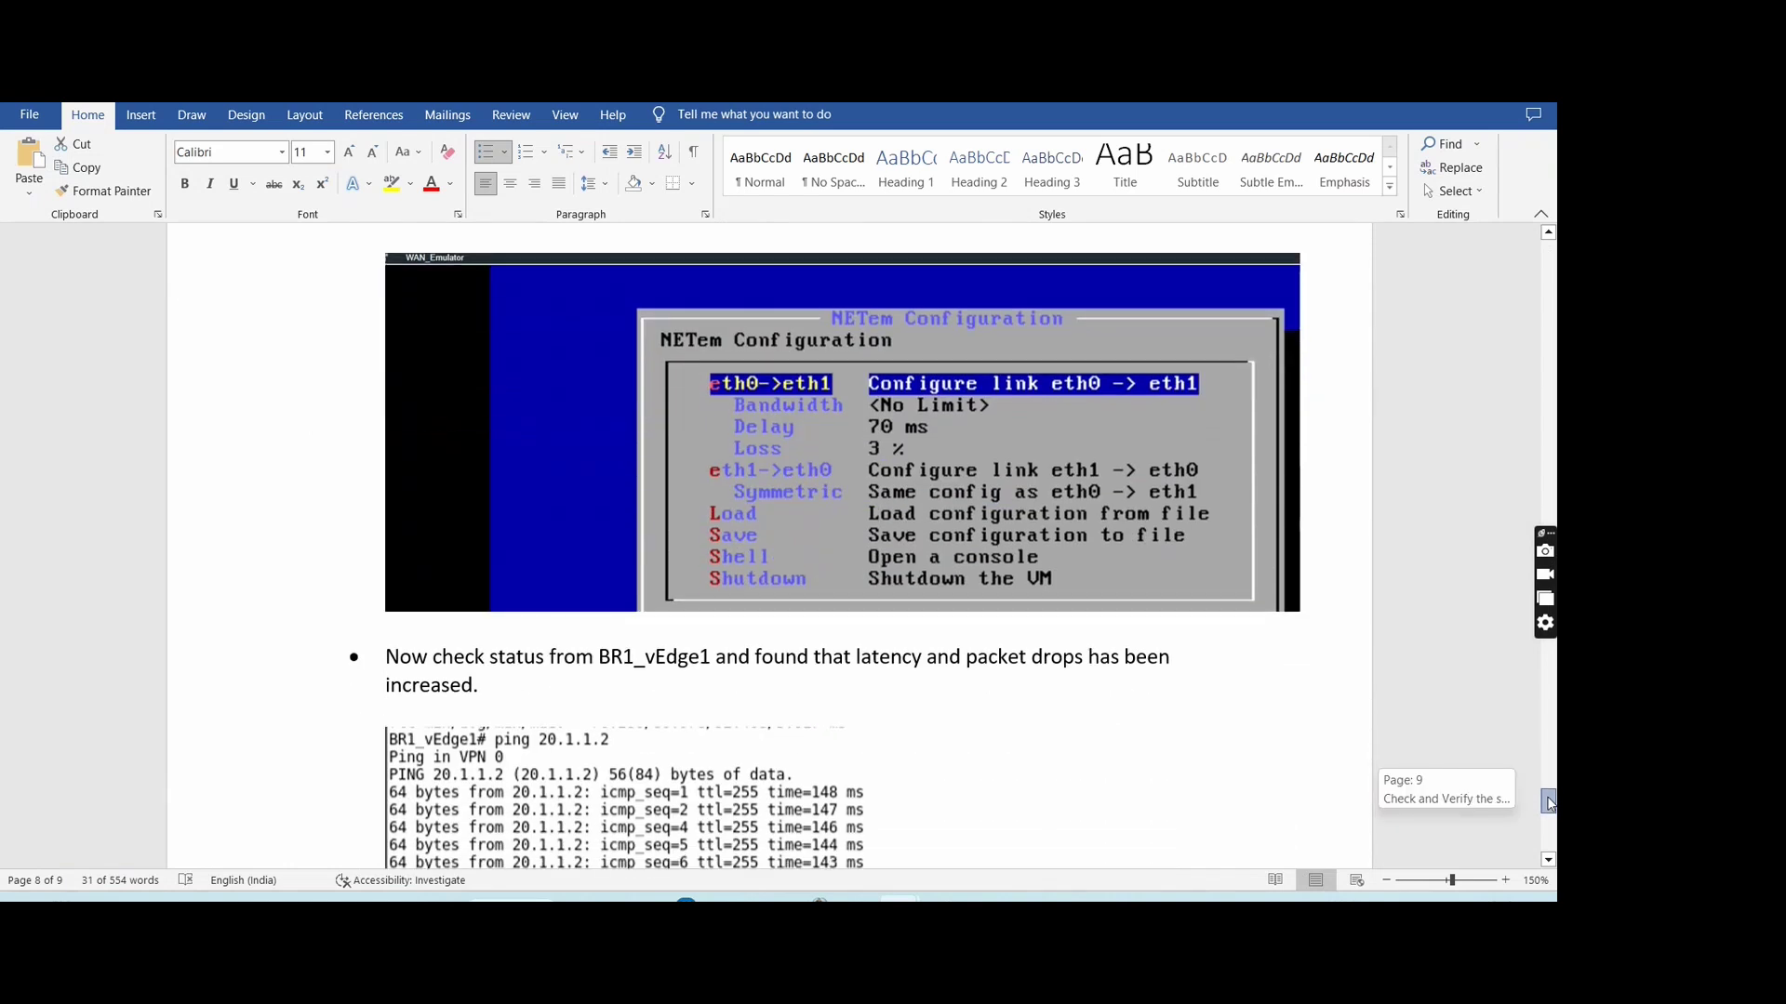
pyautogui.moveTo(1550, 803); pyautogui.dragTo(1549, 803)
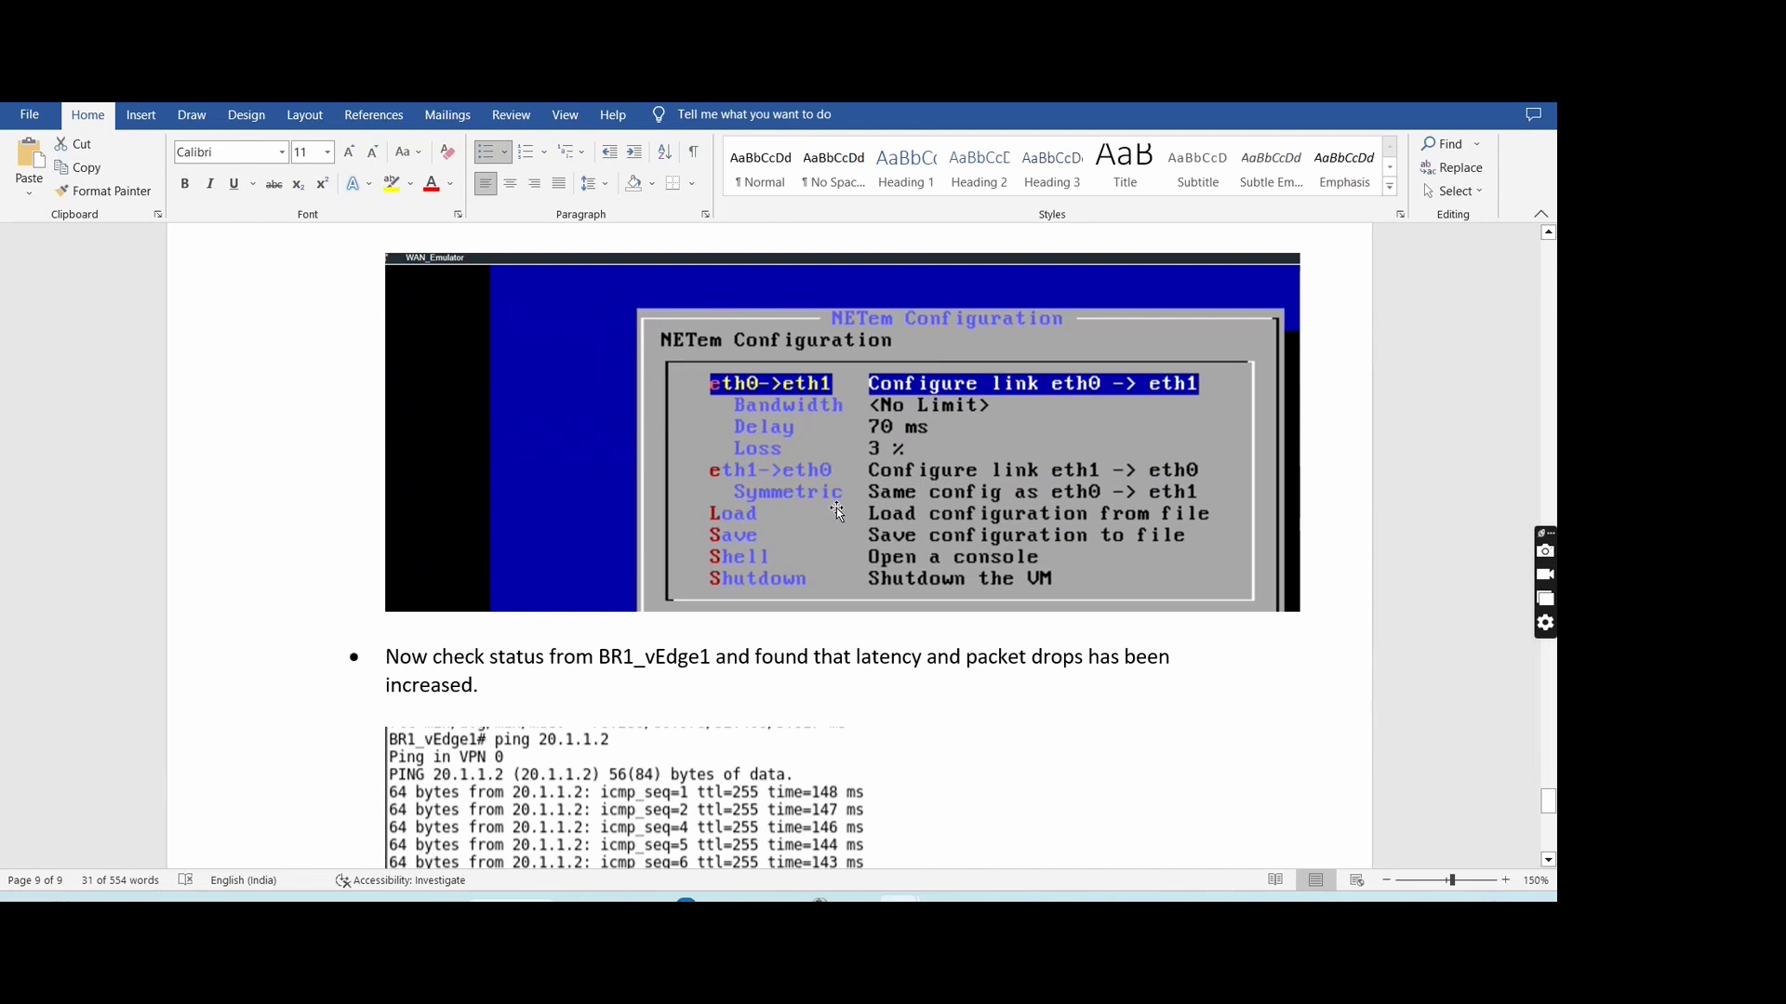
pyautogui.scroll(-3, 837, 511)
pyautogui.scroll(-13, 837, 511)
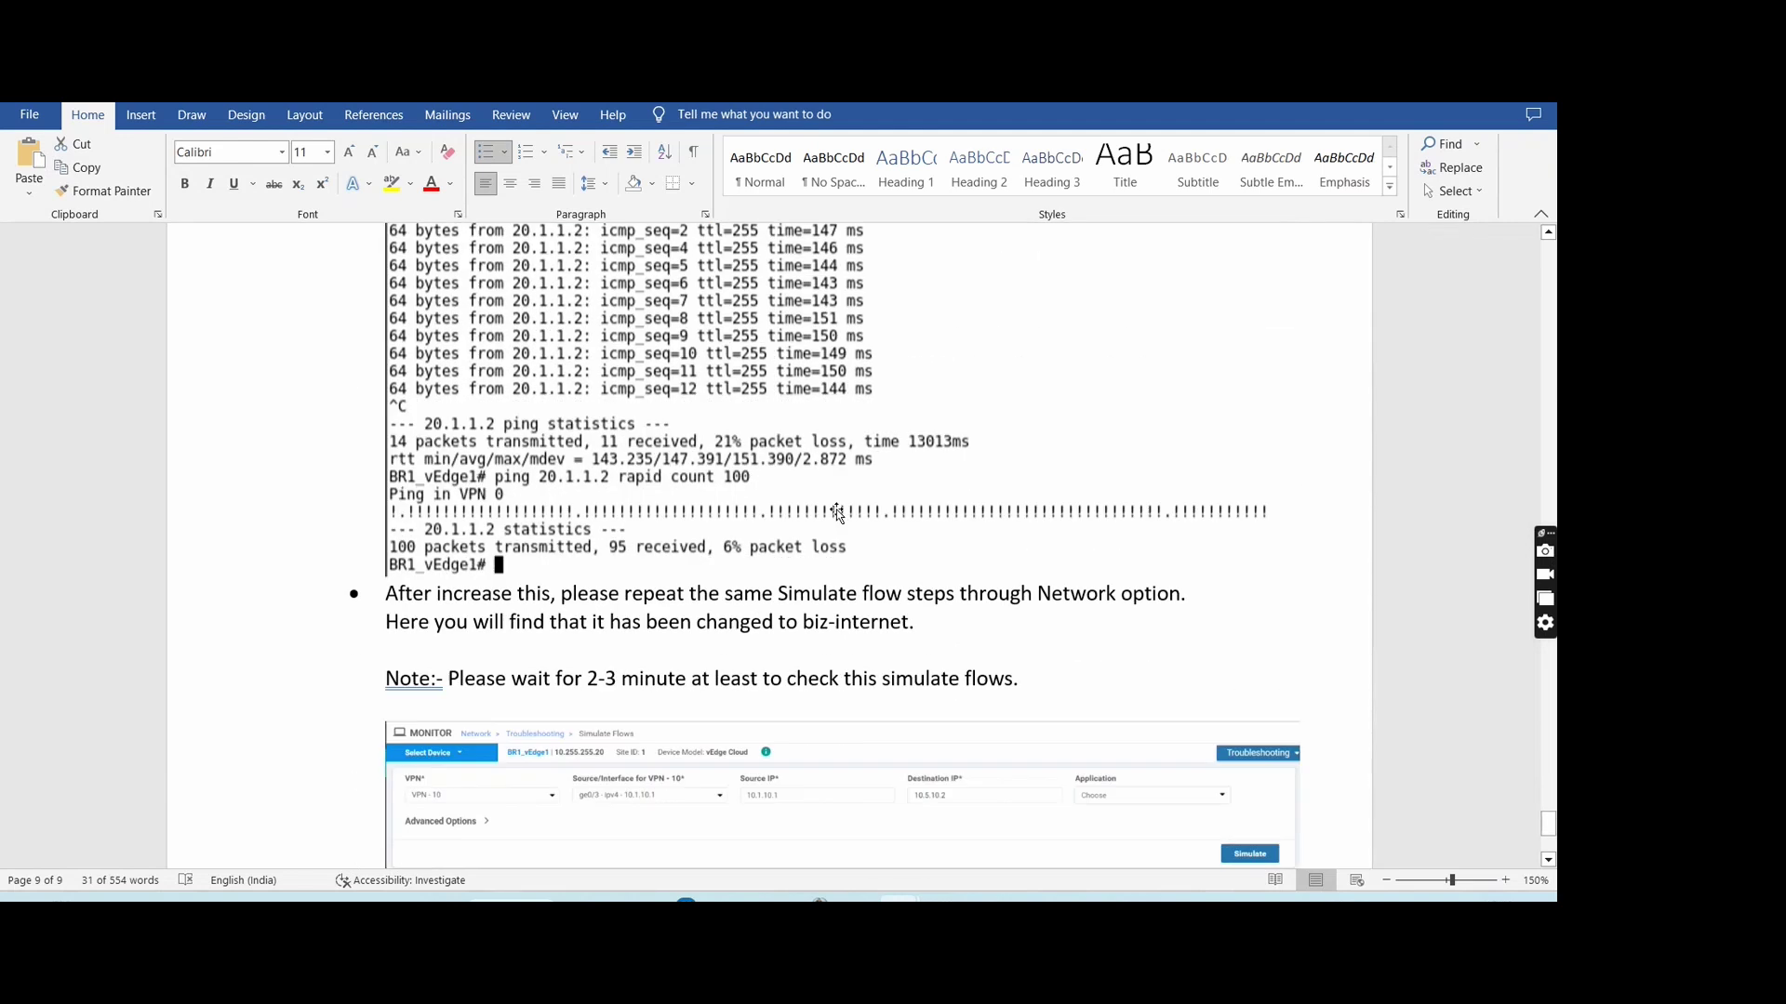
pyautogui.scroll(20, 837, 510)
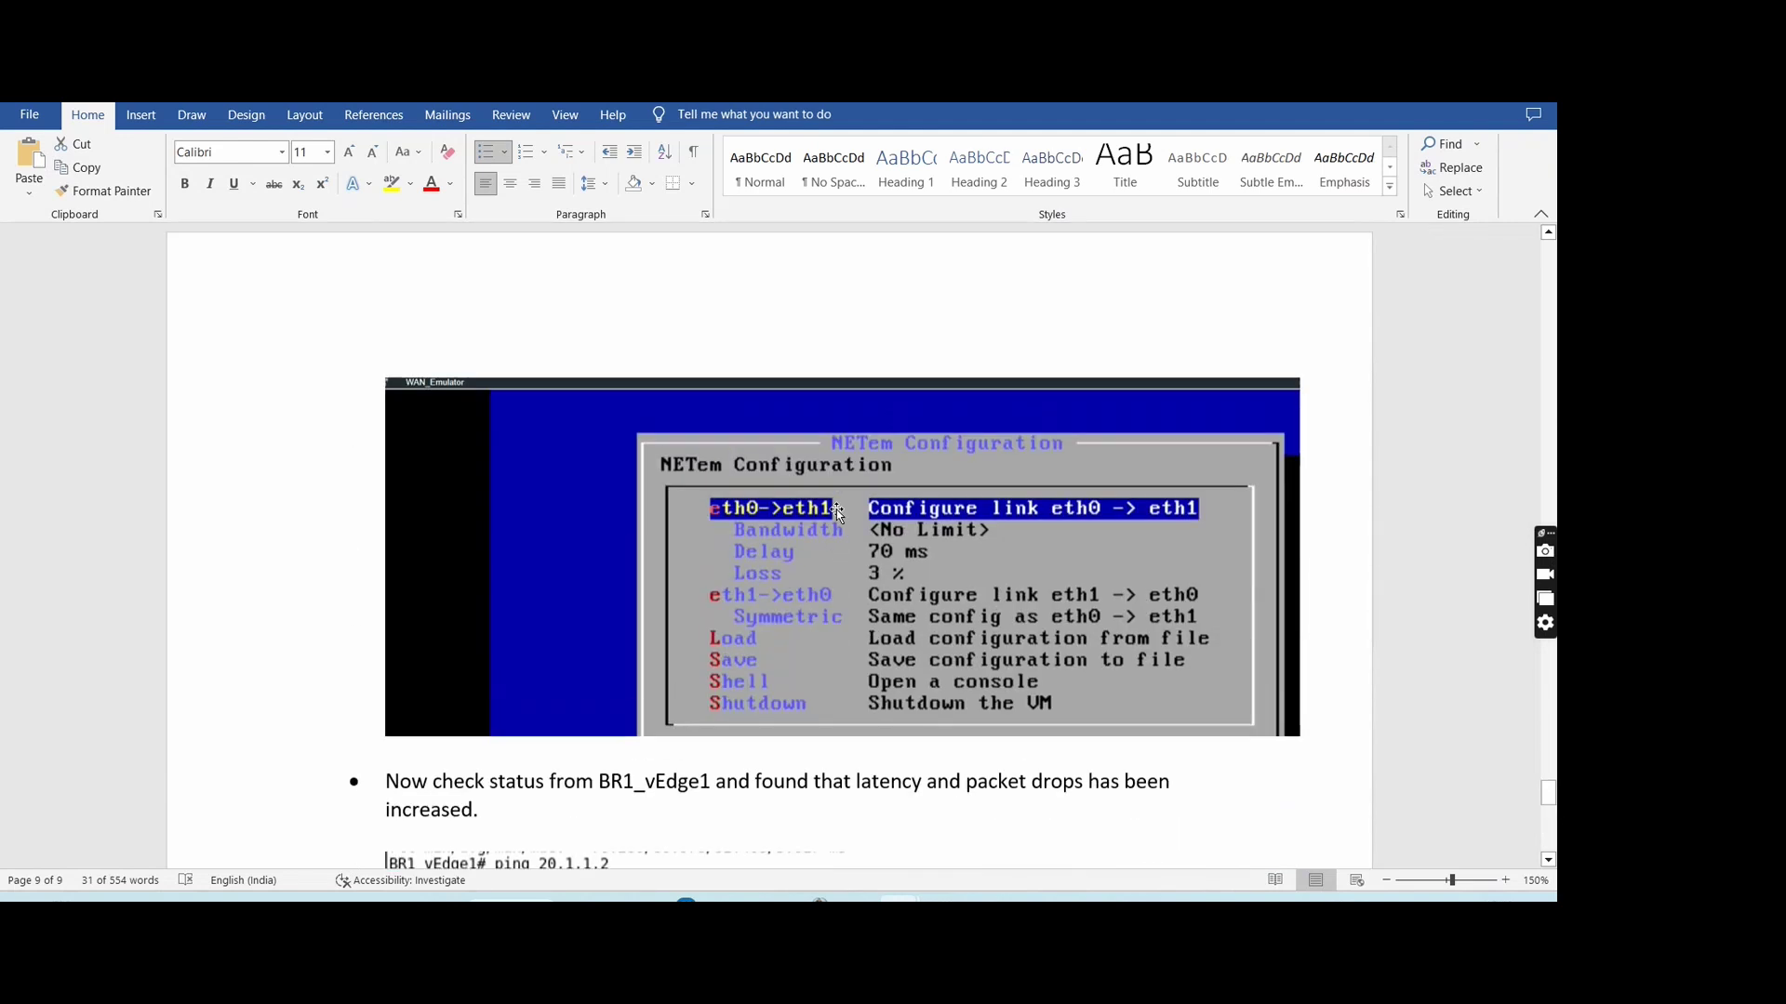
pyautogui.scroll(12, 837, 511)
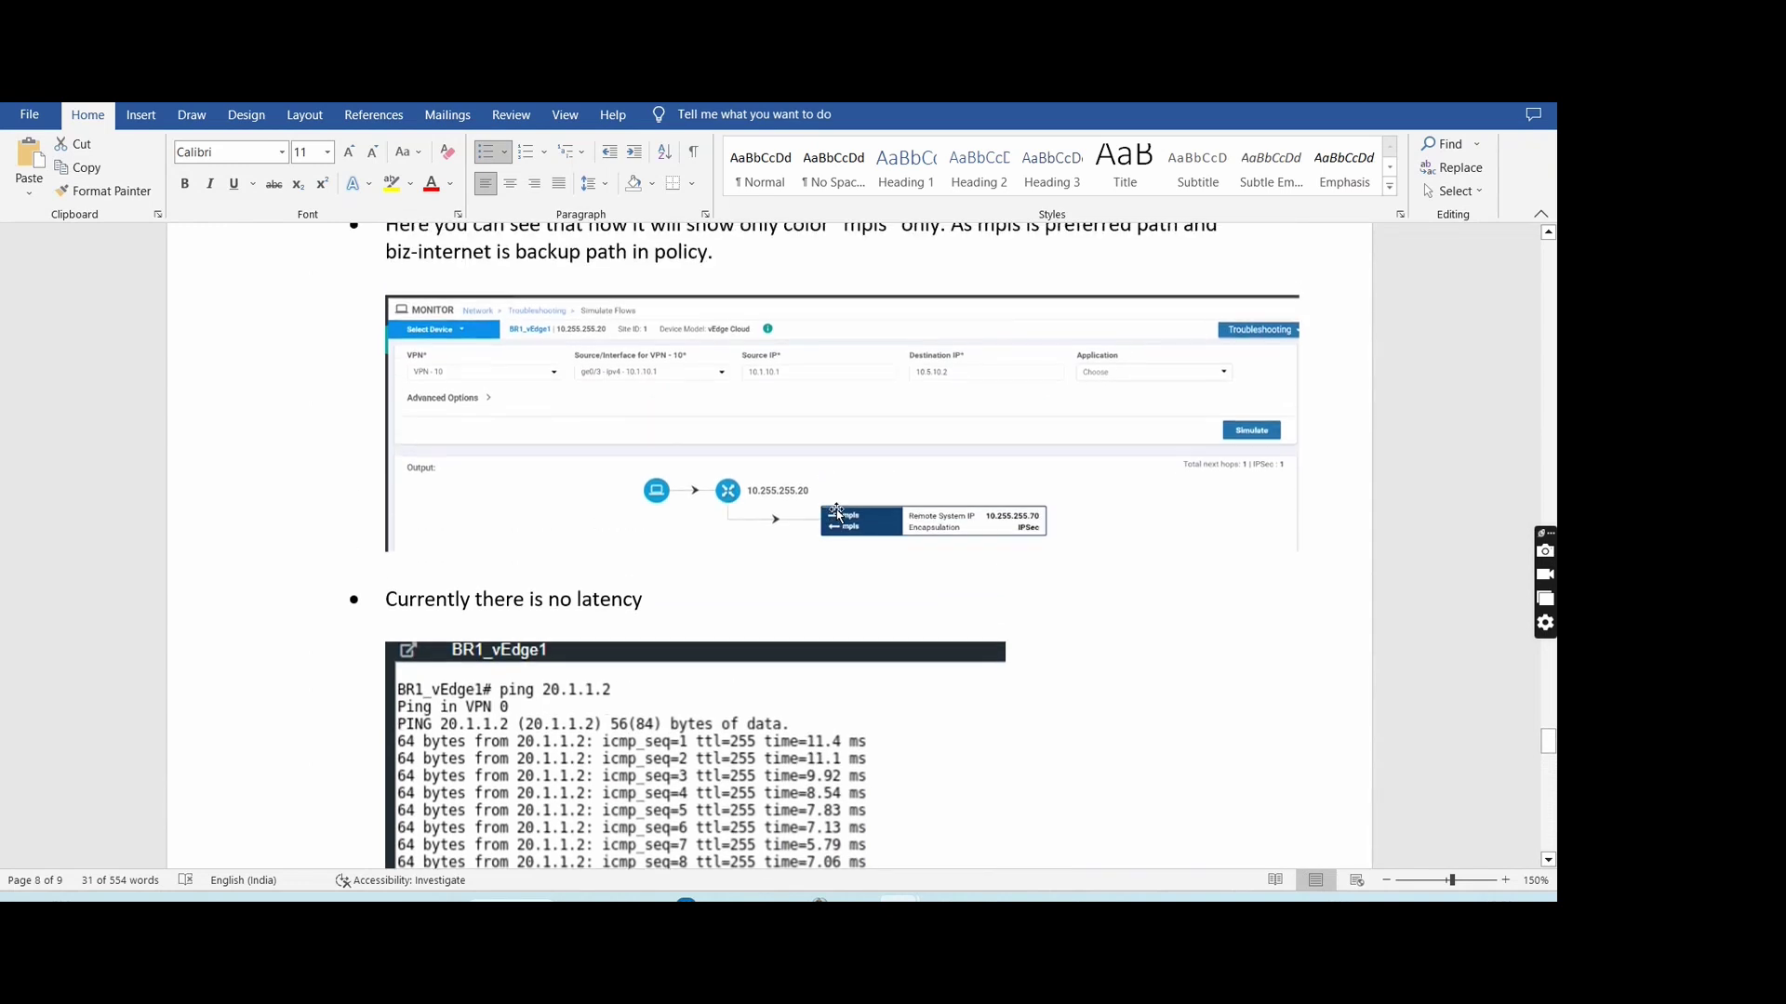
pyautogui.scroll(20, 837, 511)
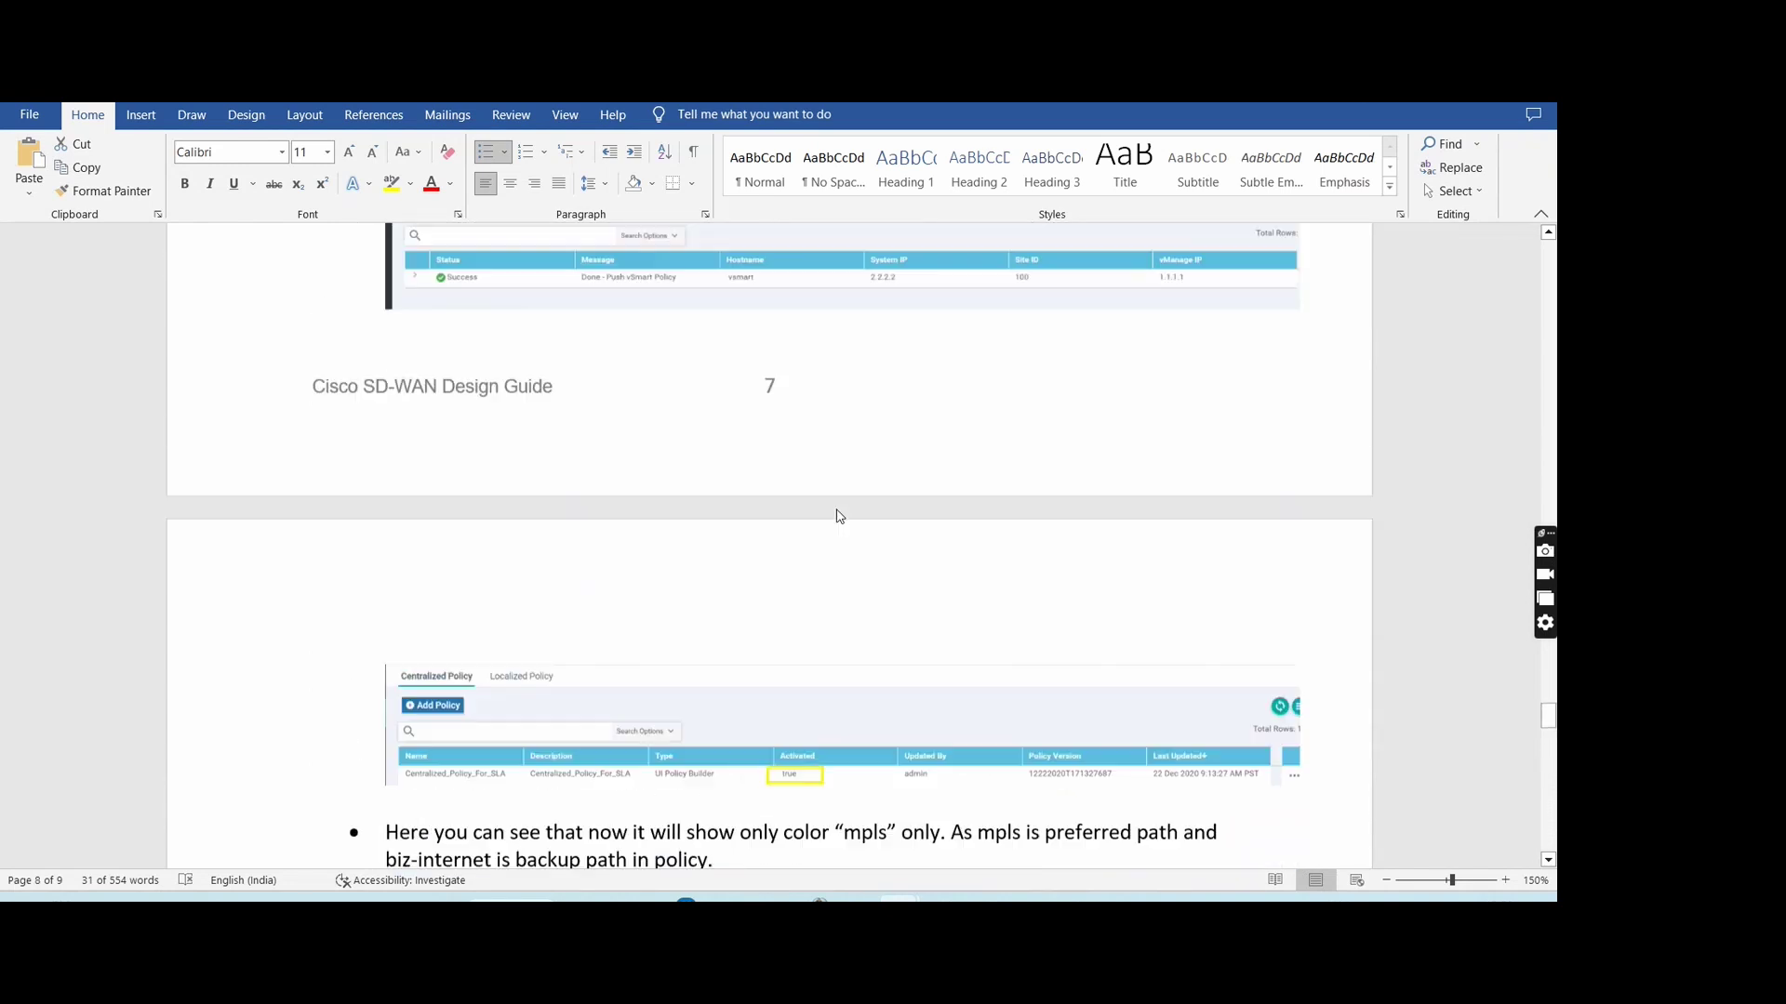
pyautogui.scroll(15, 837, 511)
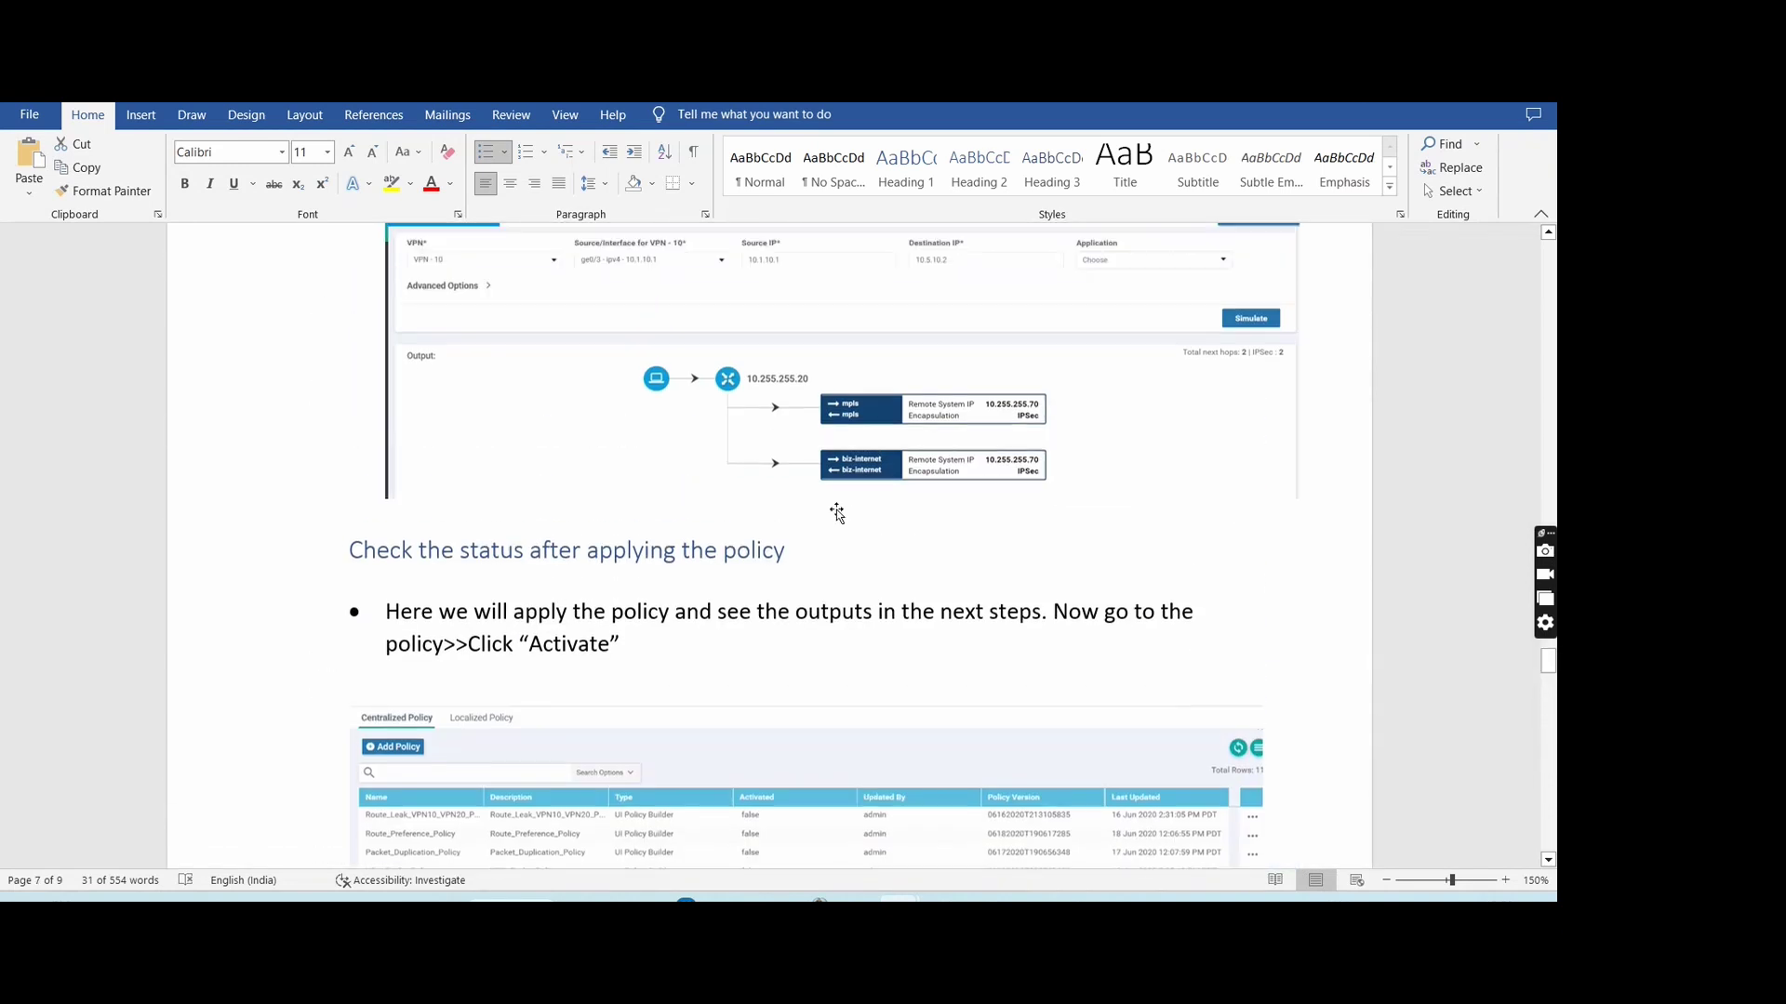
# Review the guide from the pre-policy flow simulation through latency, NETem and ping checks to the final simulated flow on page 9
pyautogui.click(874, 649)
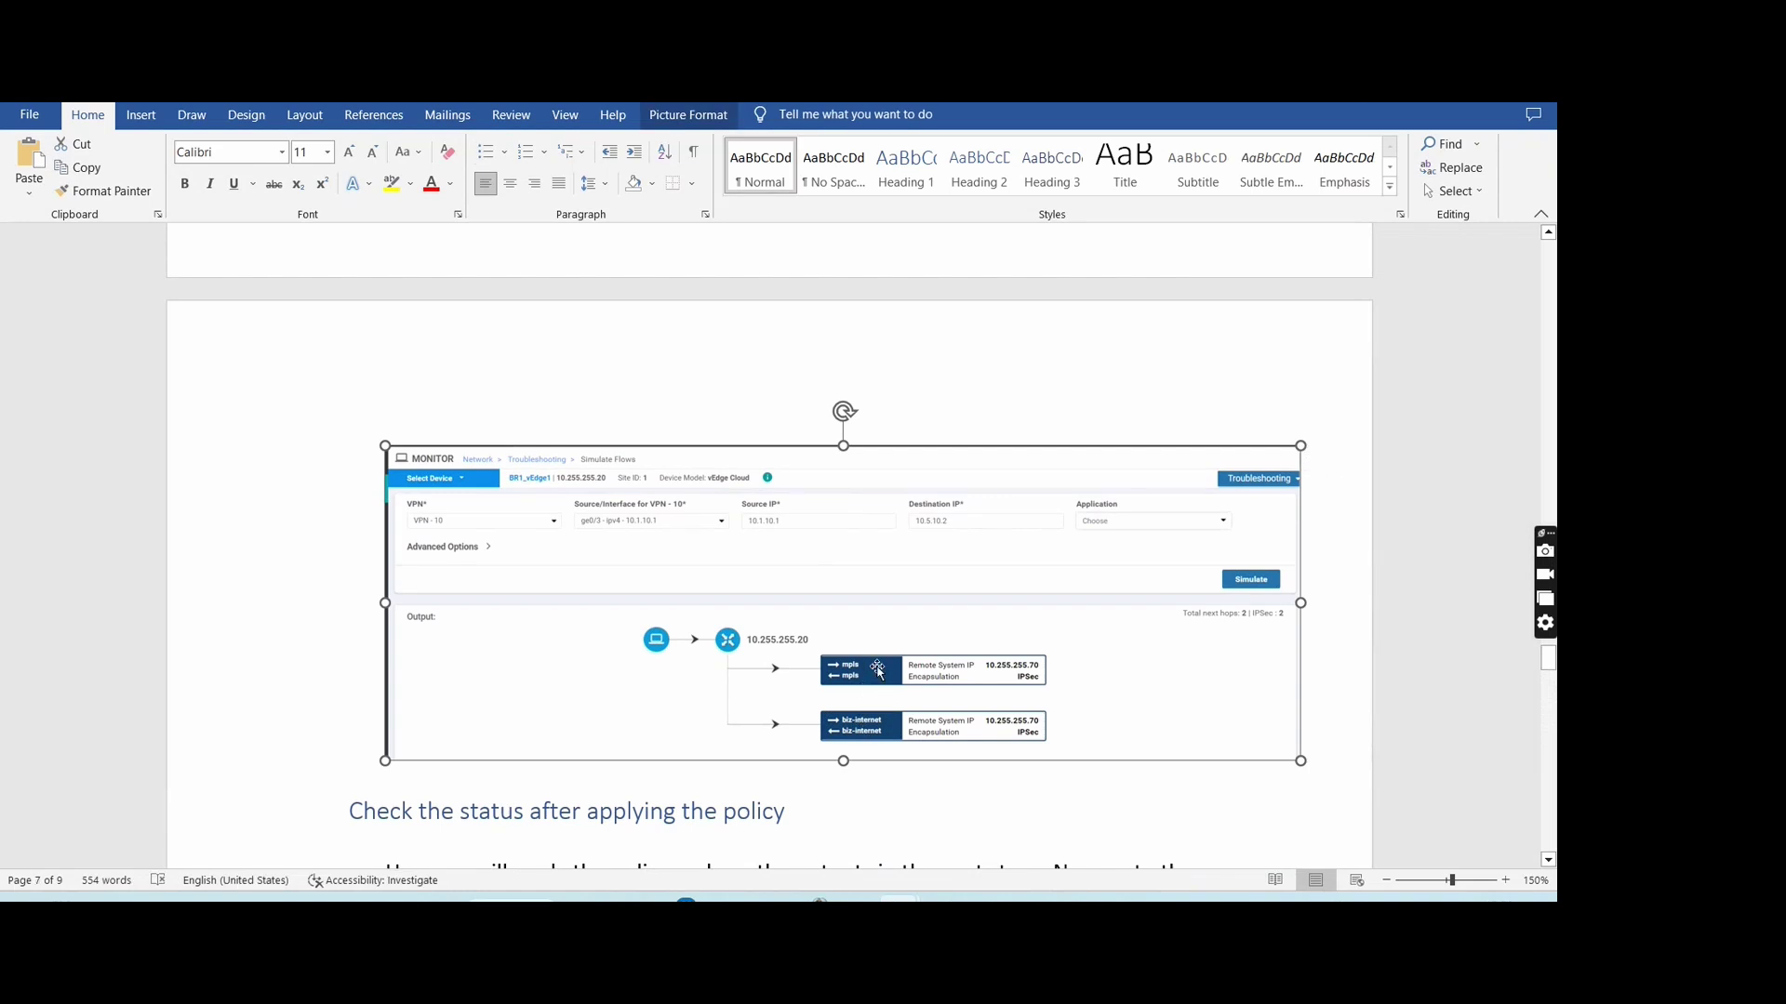
pyautogui.scroll(-18, 878, 670)
pyautogui.scroll(-15, 880, 673)
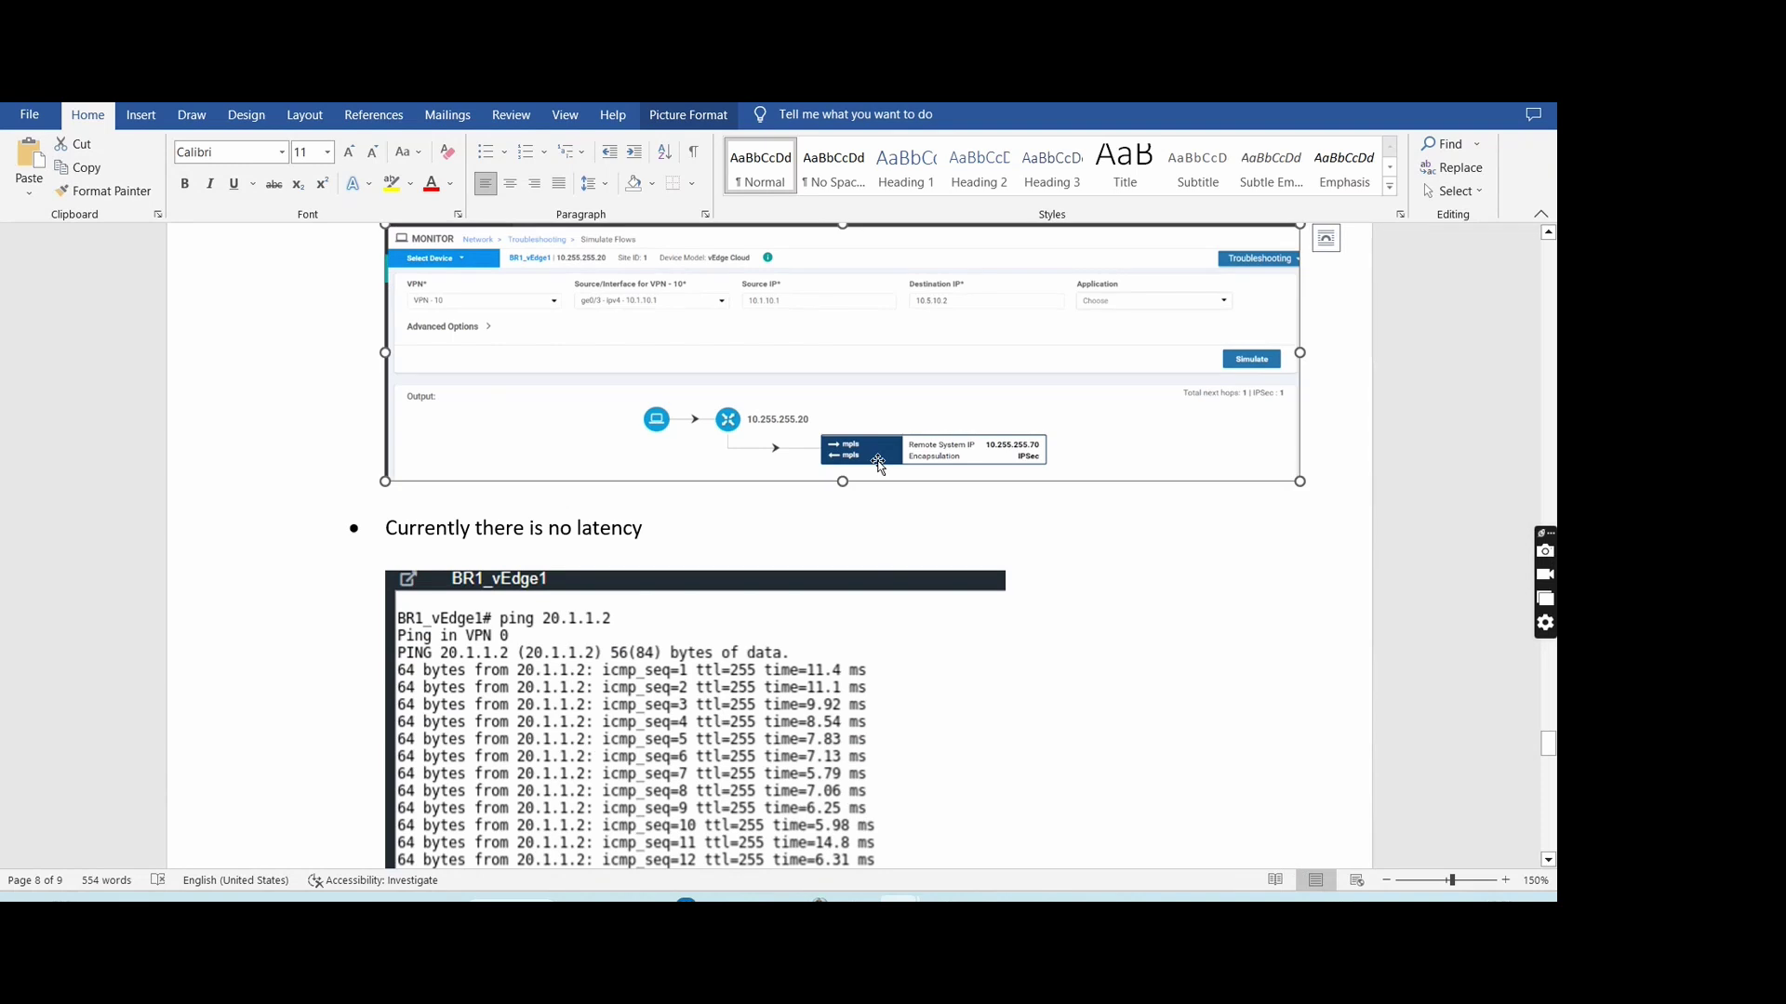
pyautogui.scroll(-10, 889, 547)
pyautogui.scroll(-8, 892, 551)
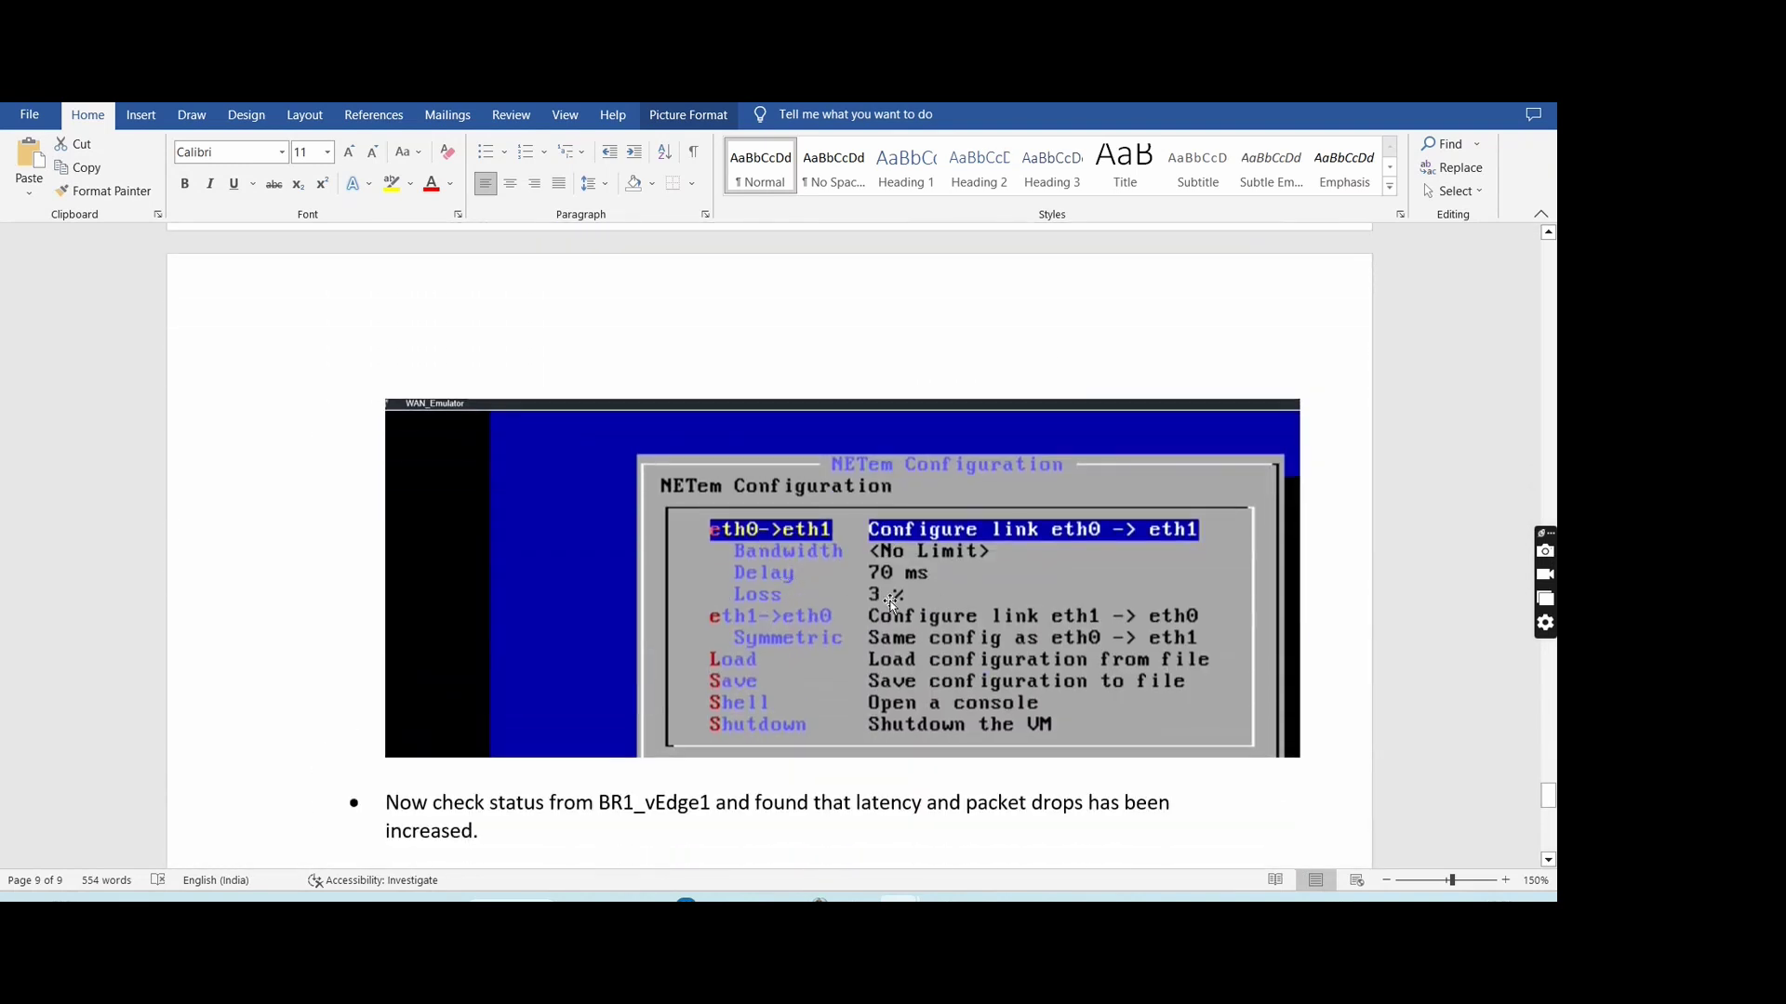
pyautogui.scroll(-3, 900, 604)
pyautogui.scroll(-6, 902, 606)
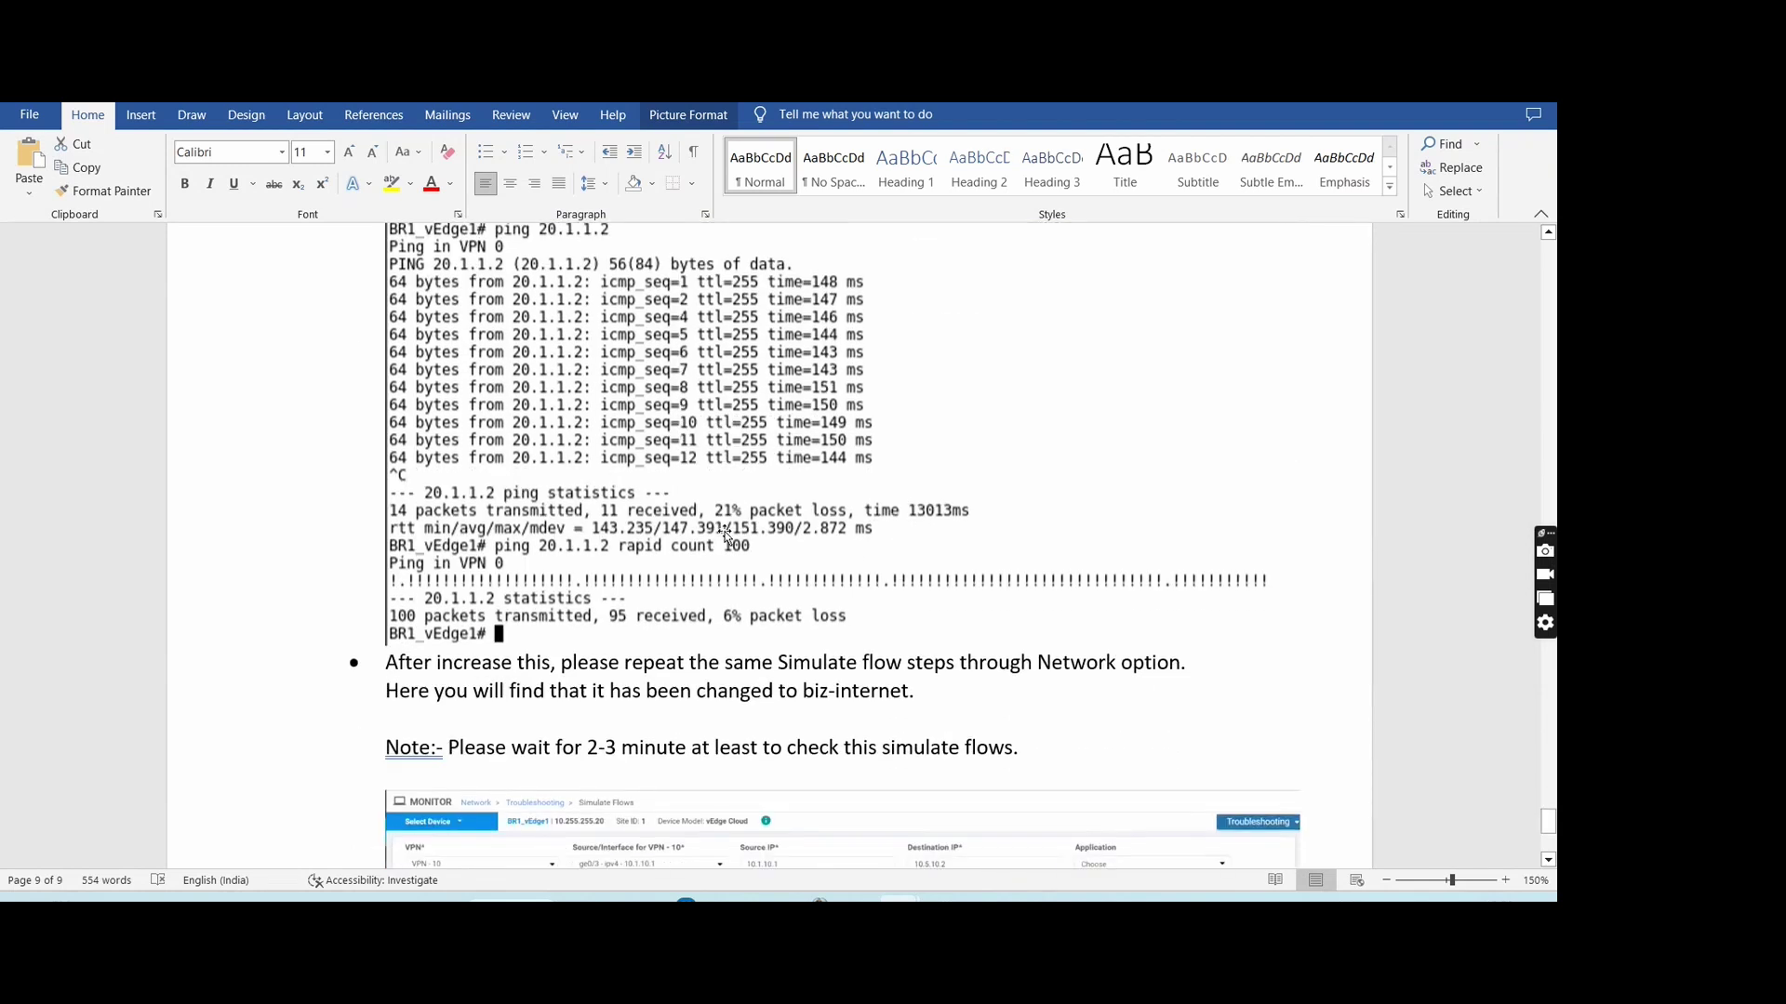
pyautogui.scroll(1, 649, 500)
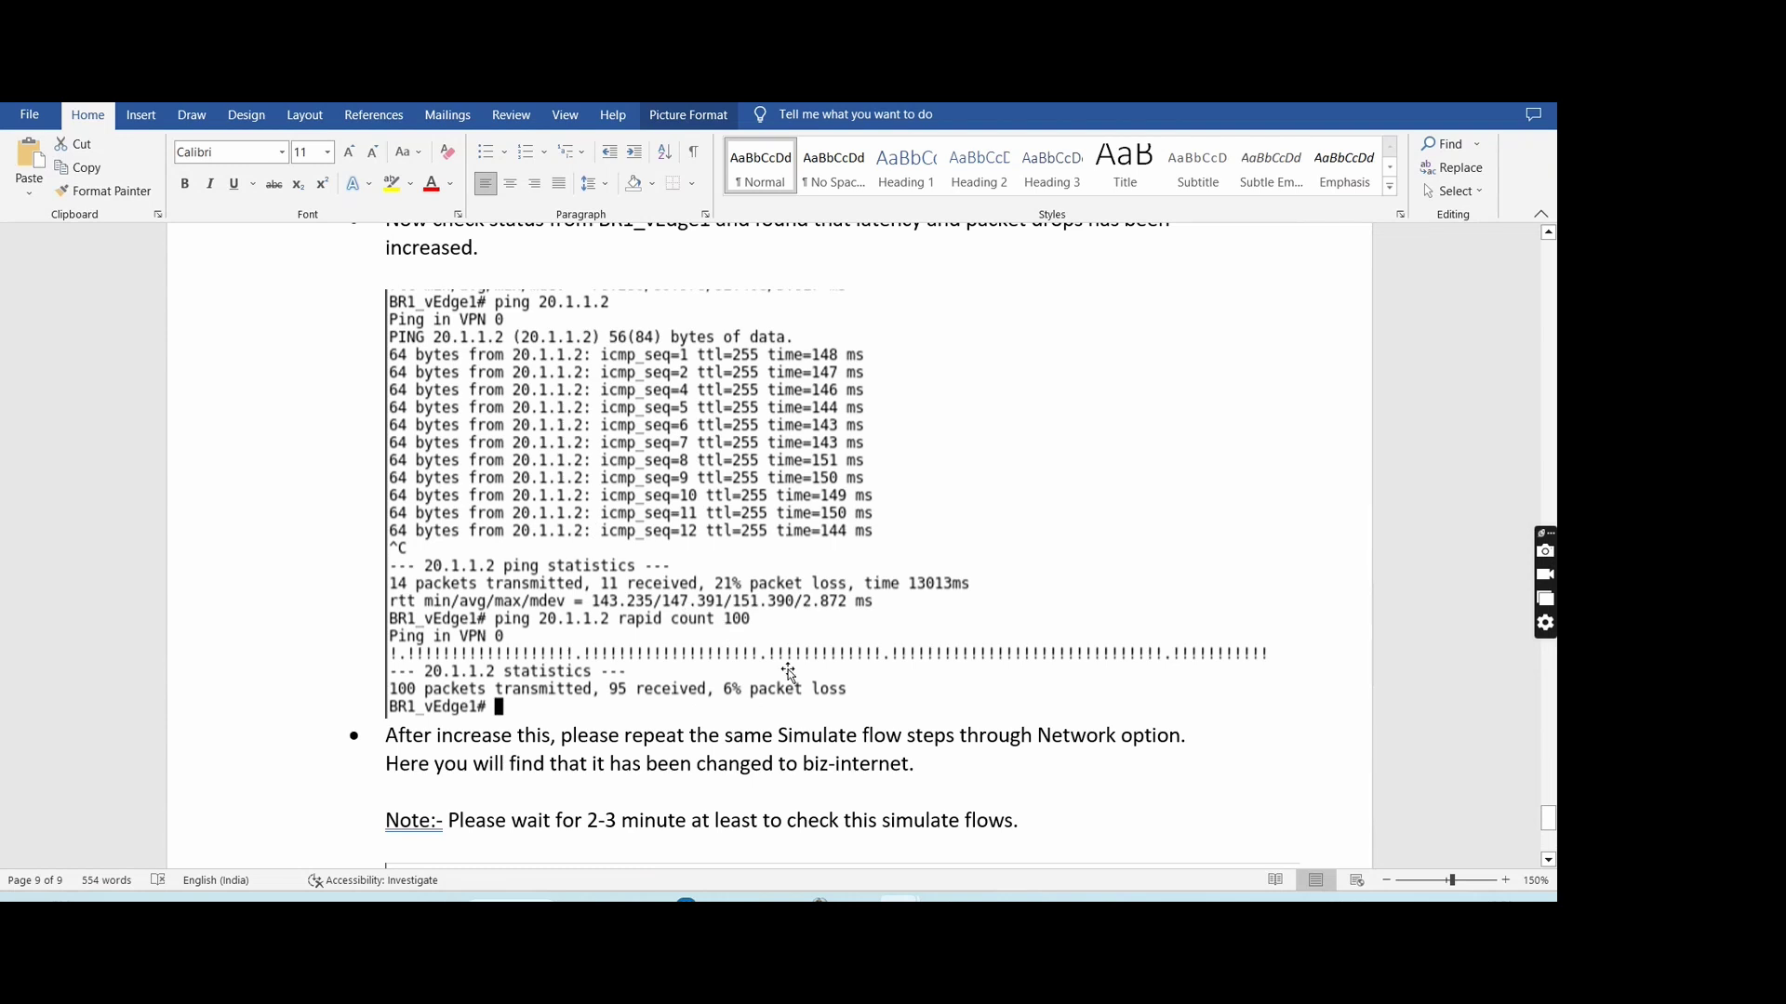
pyautogui.scroll(-1, 790, 670)
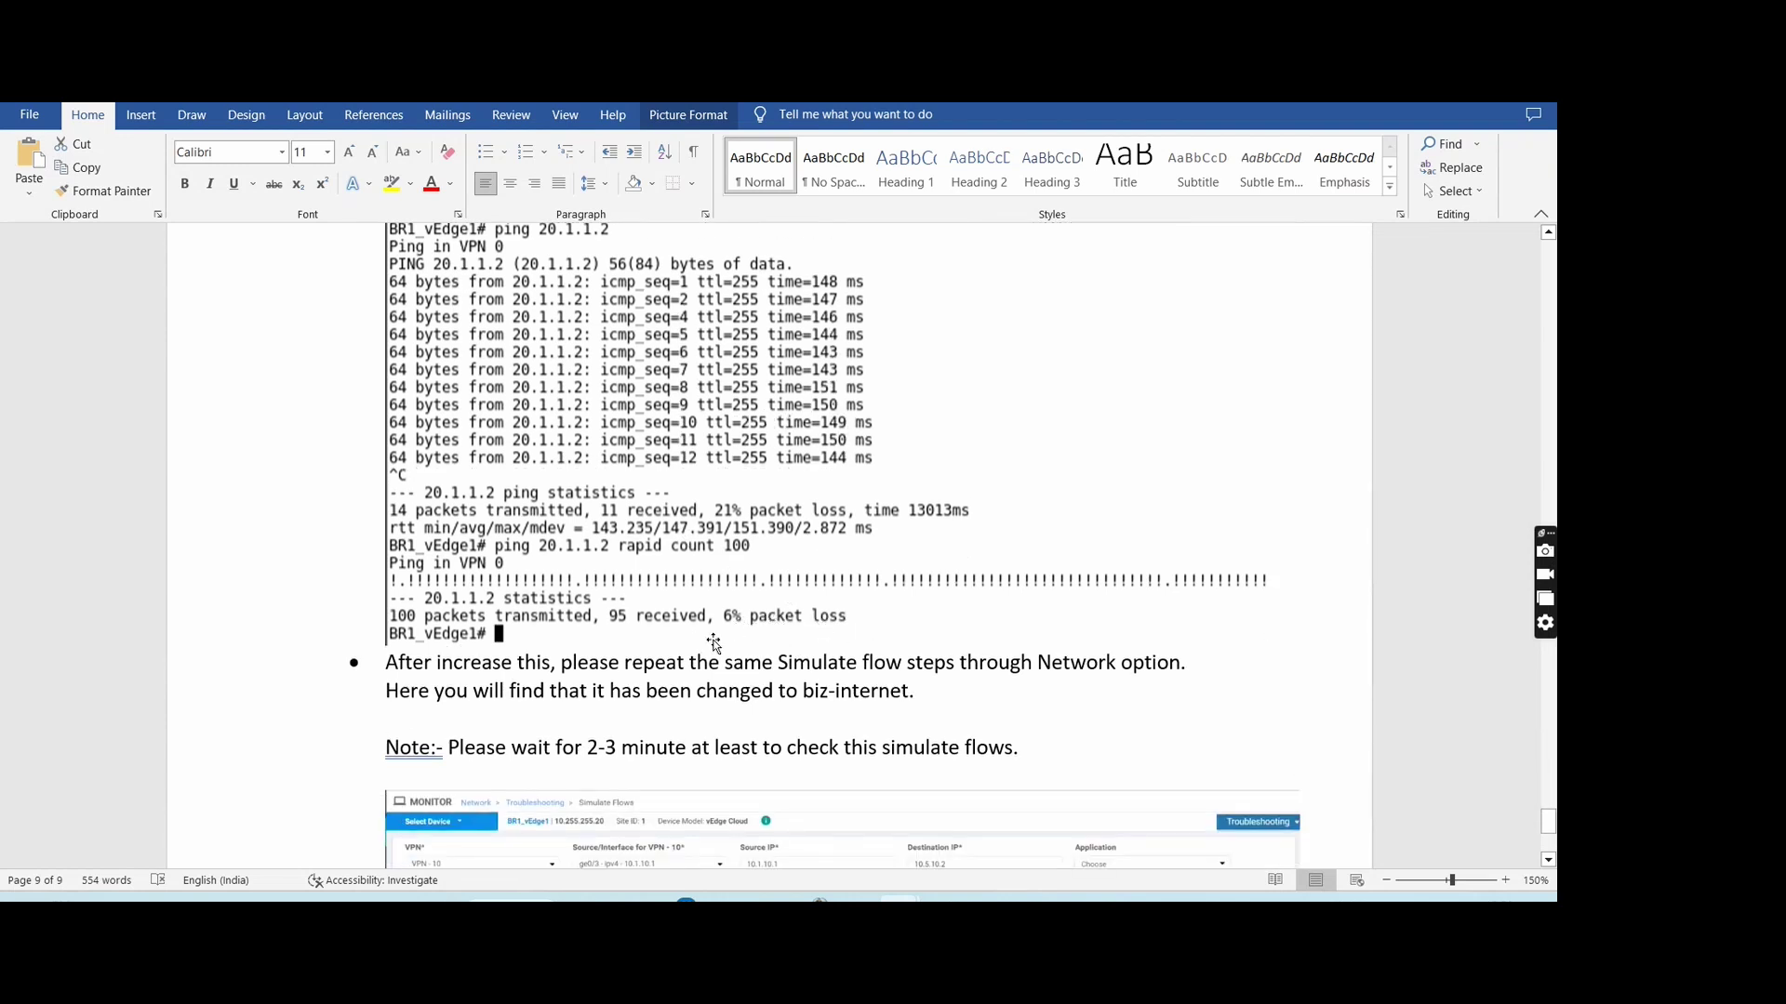
pyautogui.scroll(-6, 772, 632)
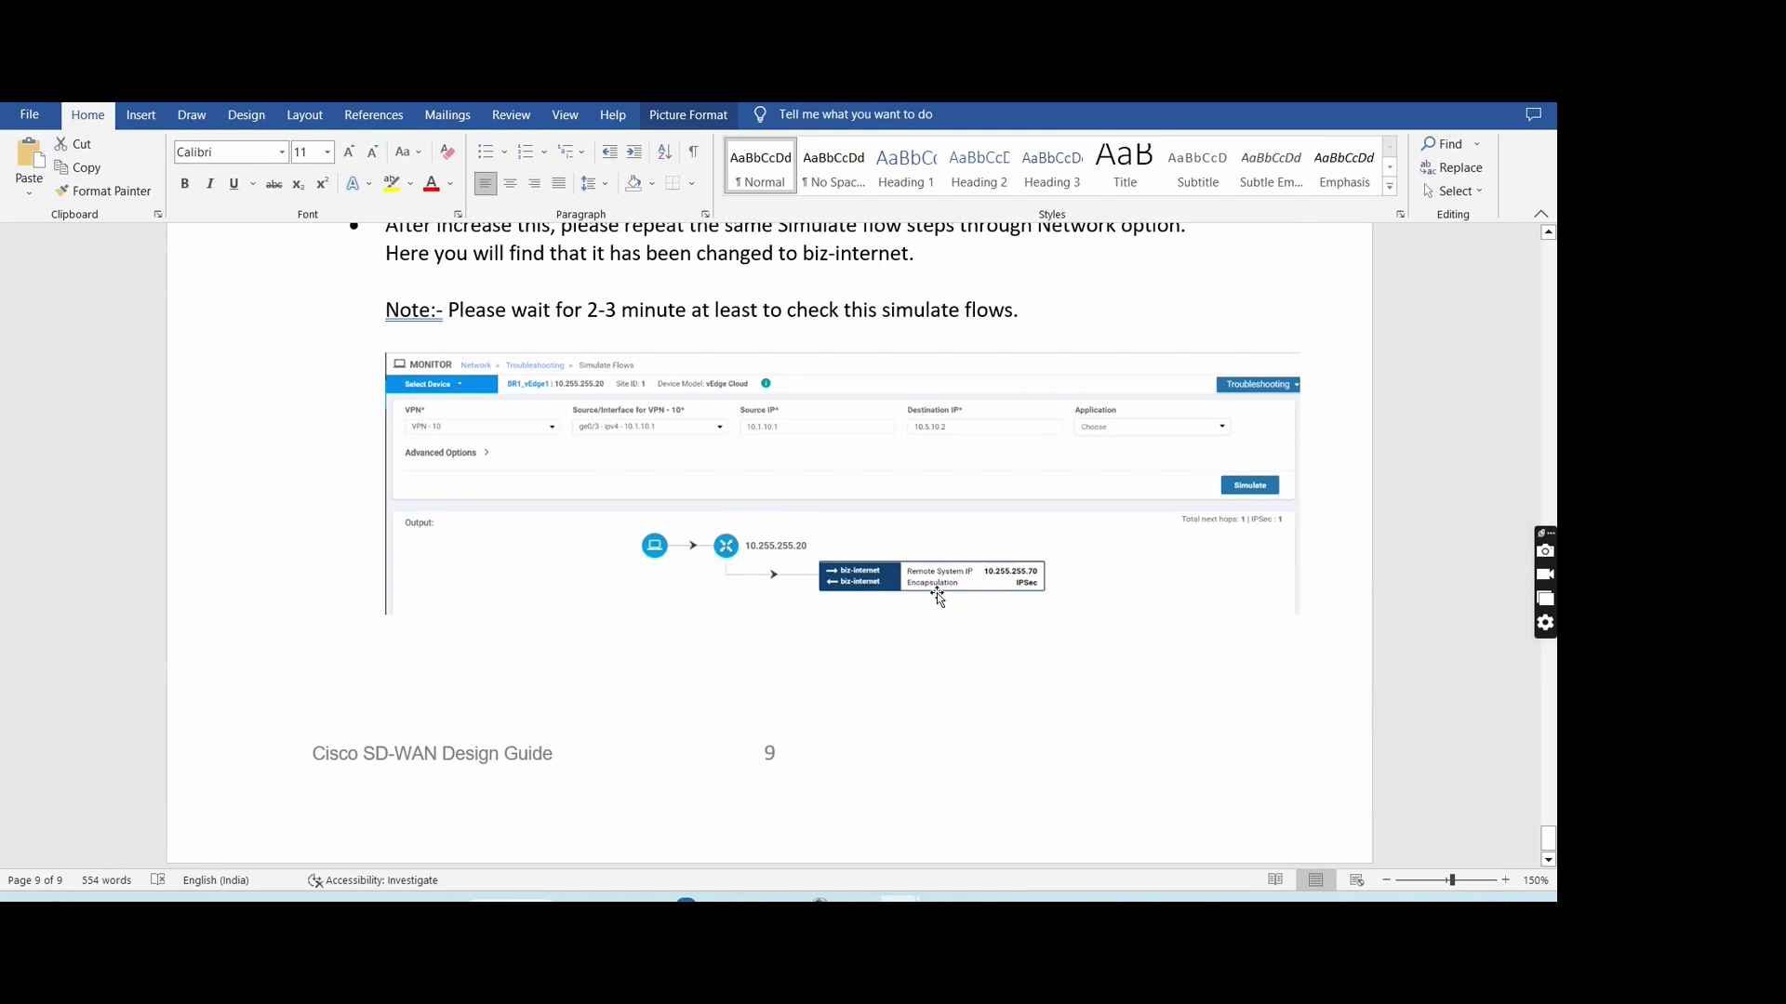
pyautogui.scroll(-1, 936, 593)
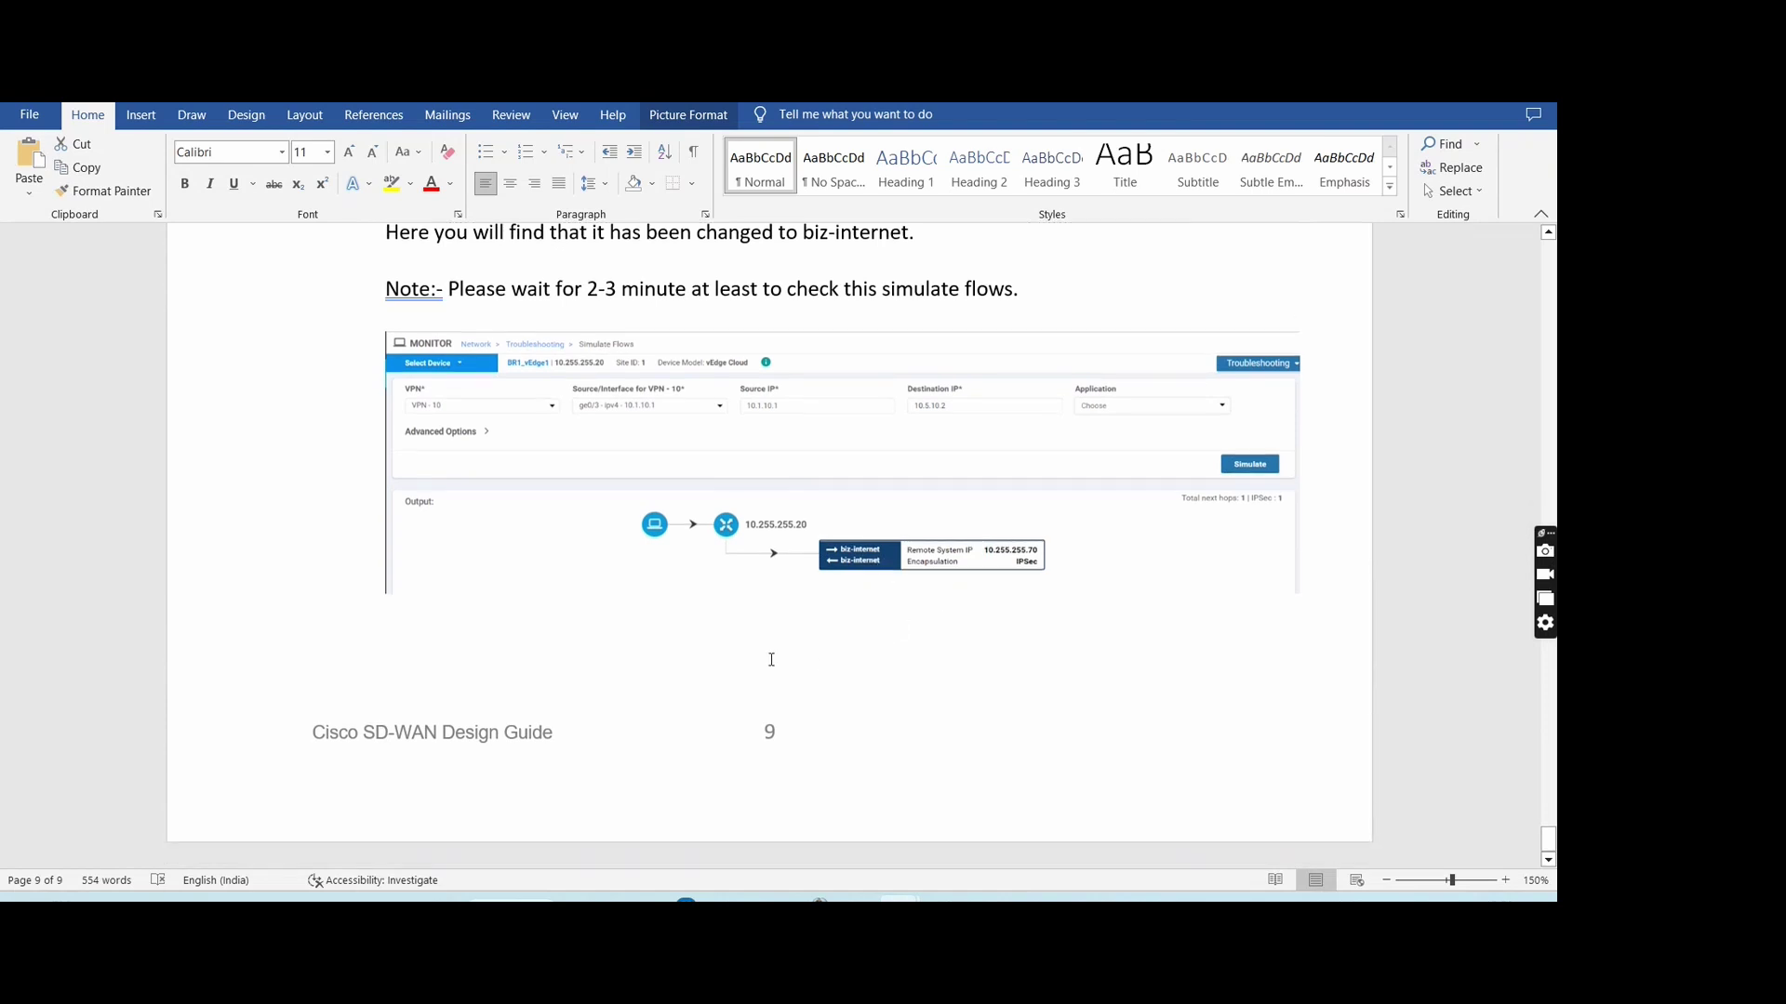
# Recheck the guide's BR1_vEdge1 ping statistics and WAN emulator settings against the final simulated flow output
pyautogui.scroll(3, 771, 659)
pyautogui.scroll(2, 771, 662)
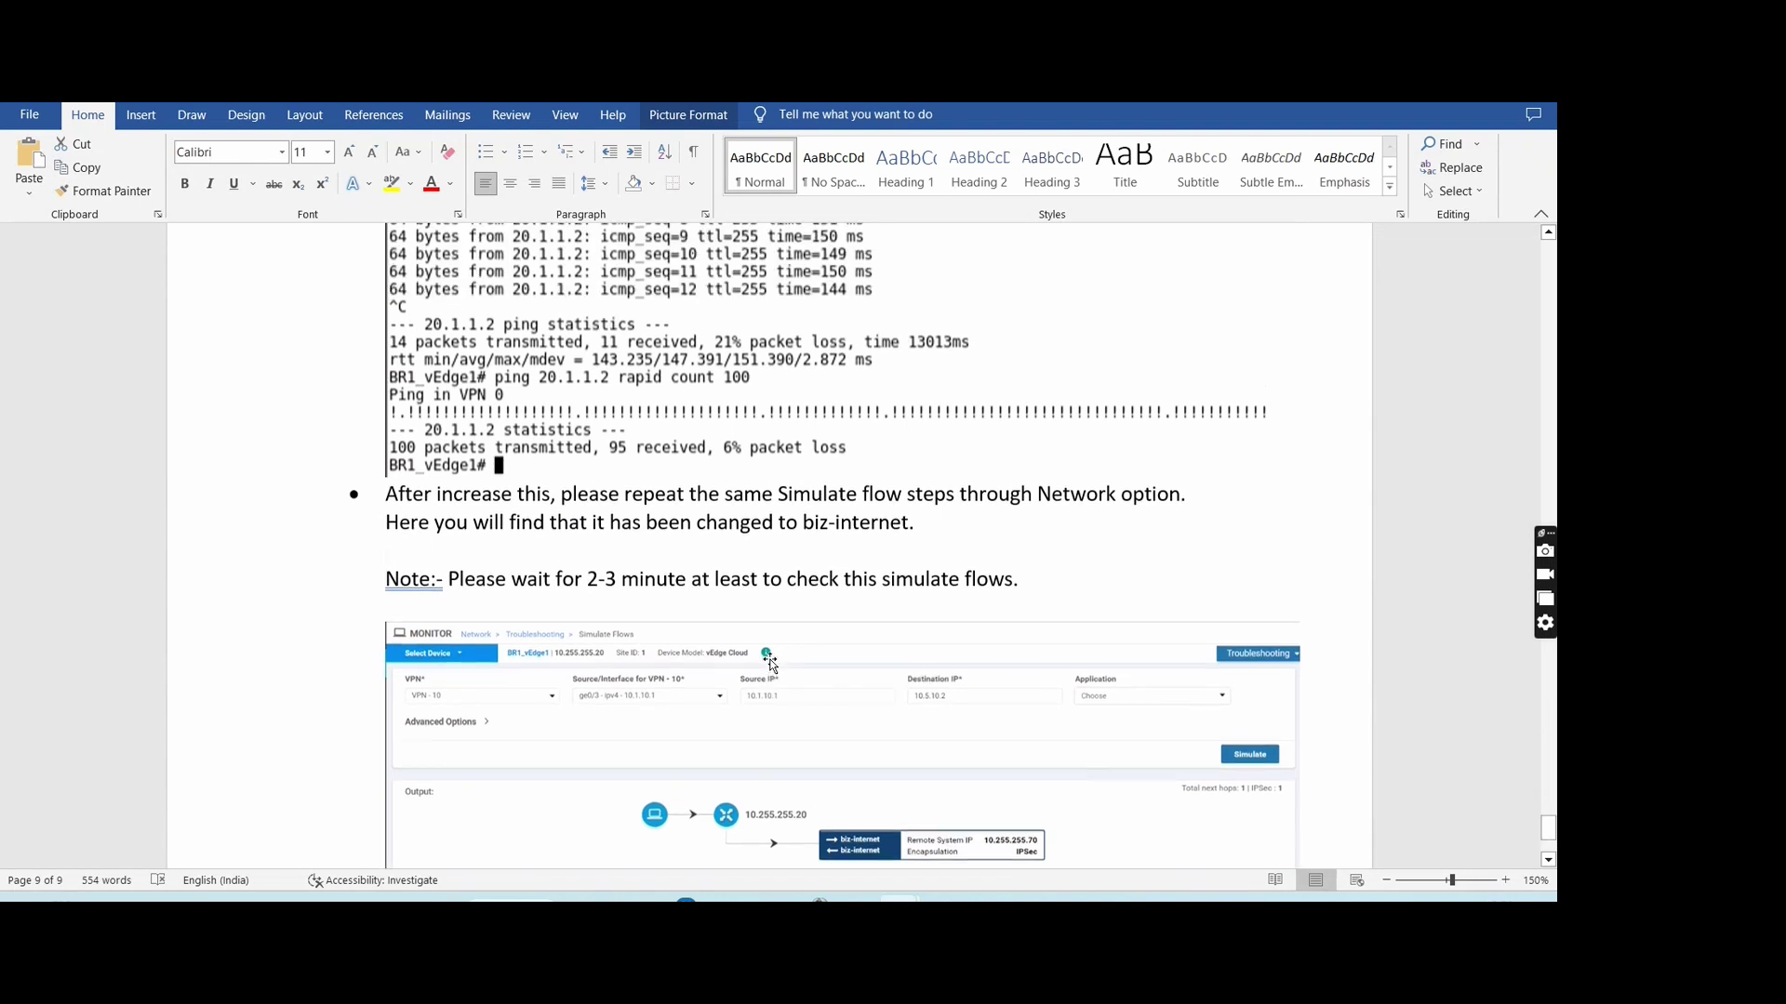
pyautogui.scroll(1, 812, 637)
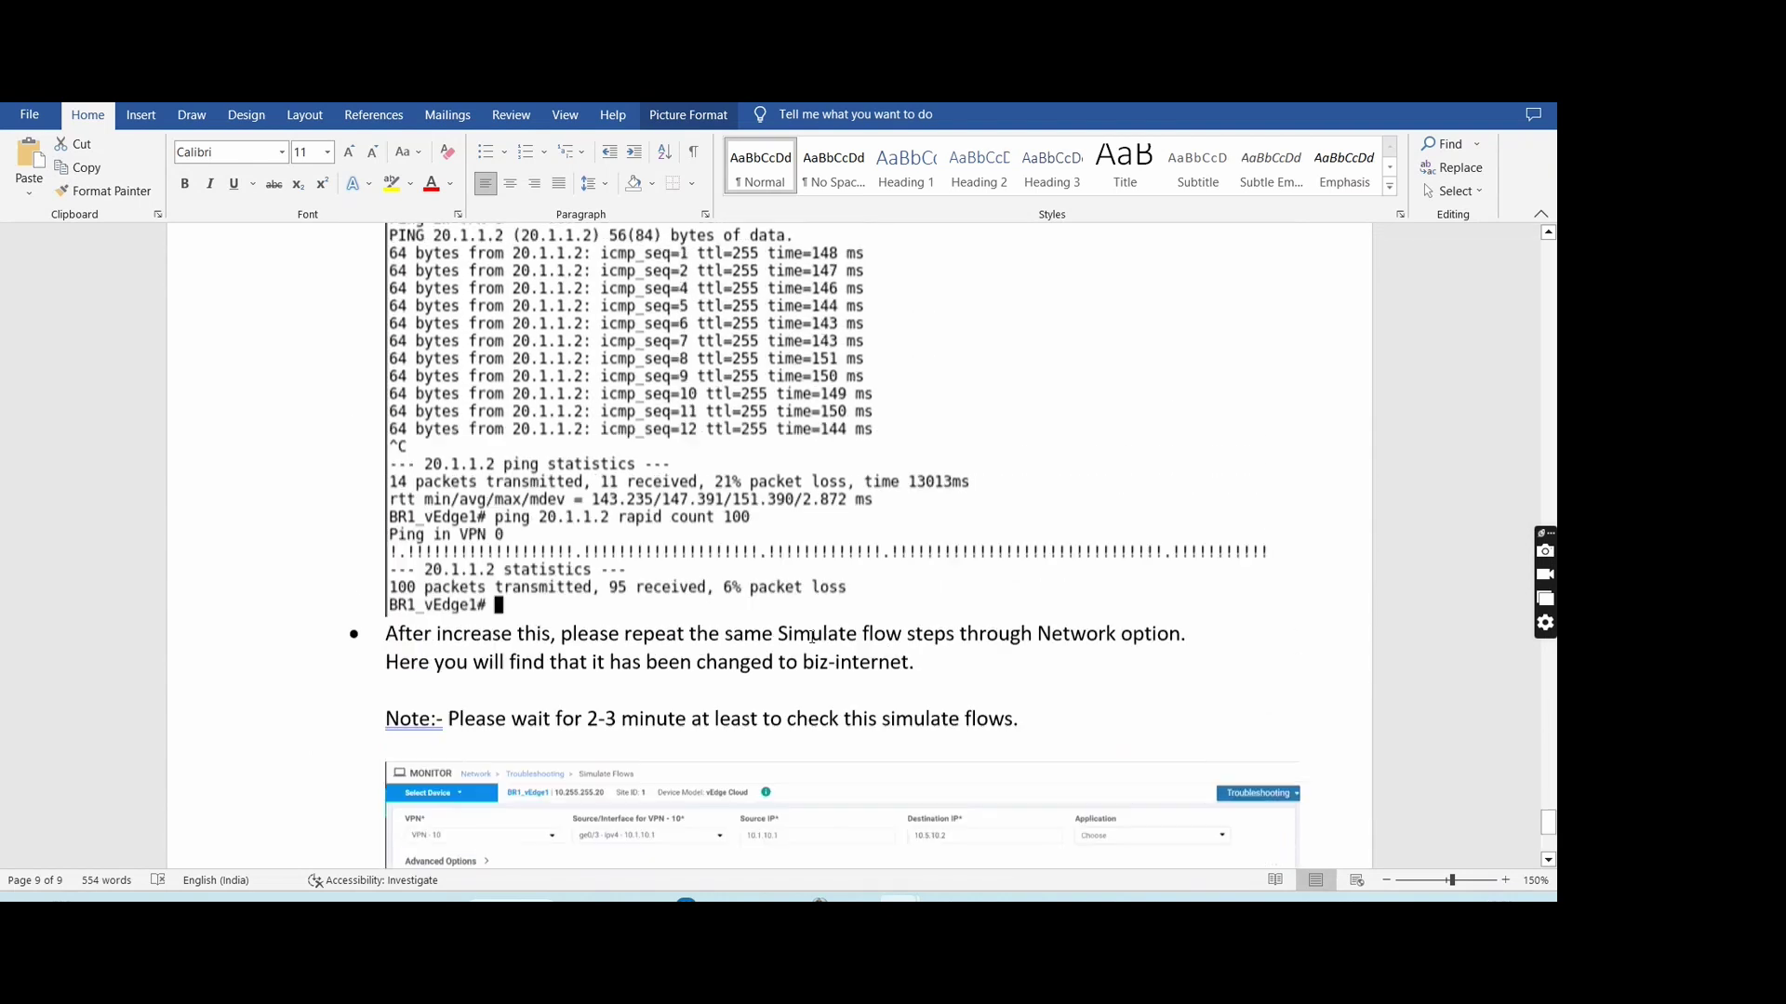
pyautogui.scroll(5, 811, 638)
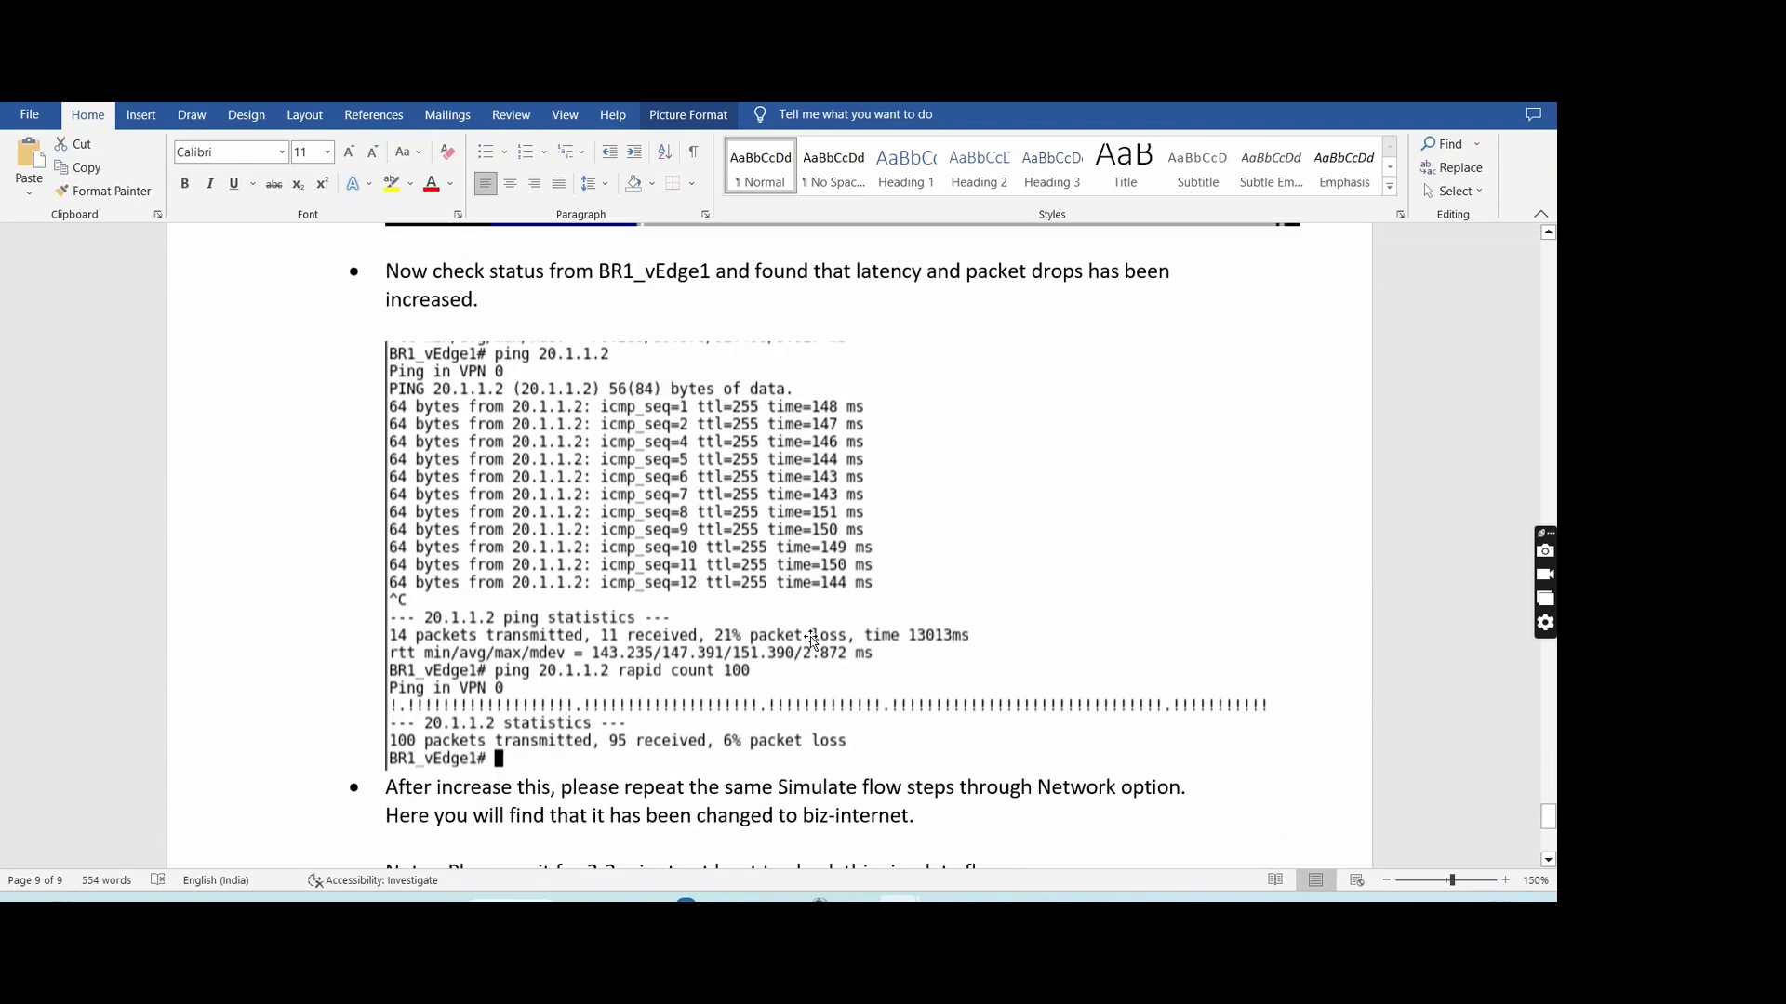
pyautogui.scroll(4, 811, 636)
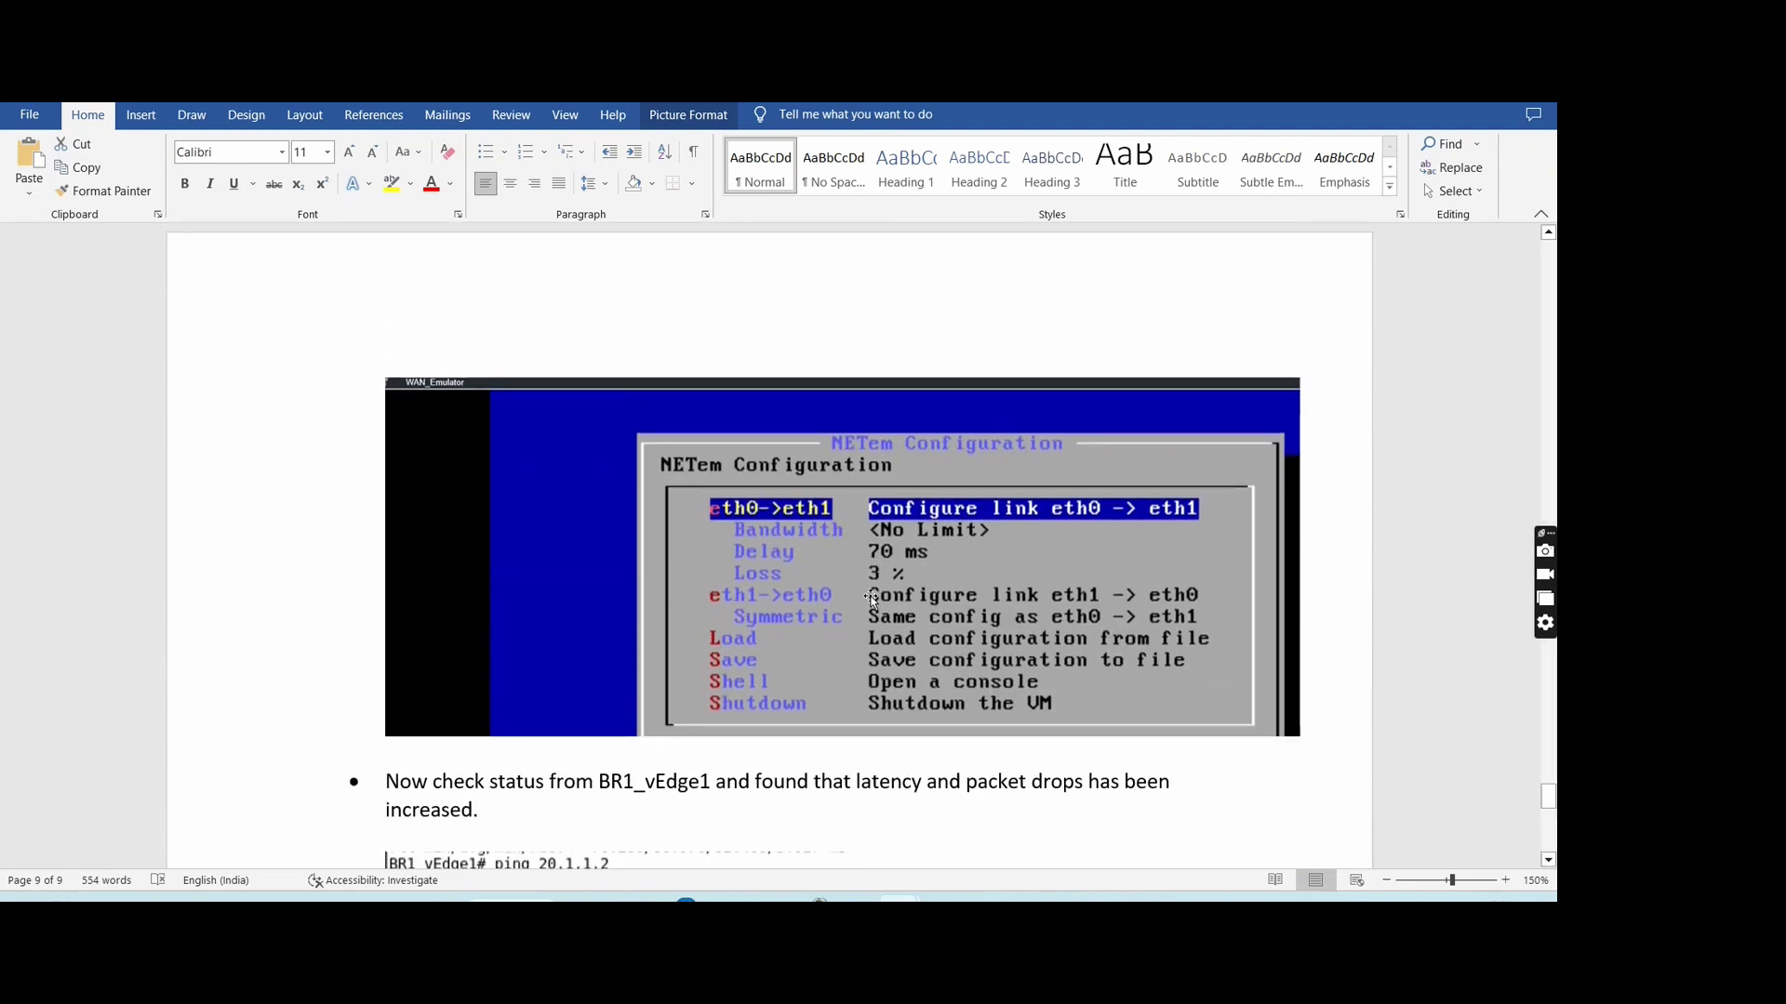
pyautogui.scroll(-13, 995, 614)
pyautogui.scroll(-1, 994, 614)
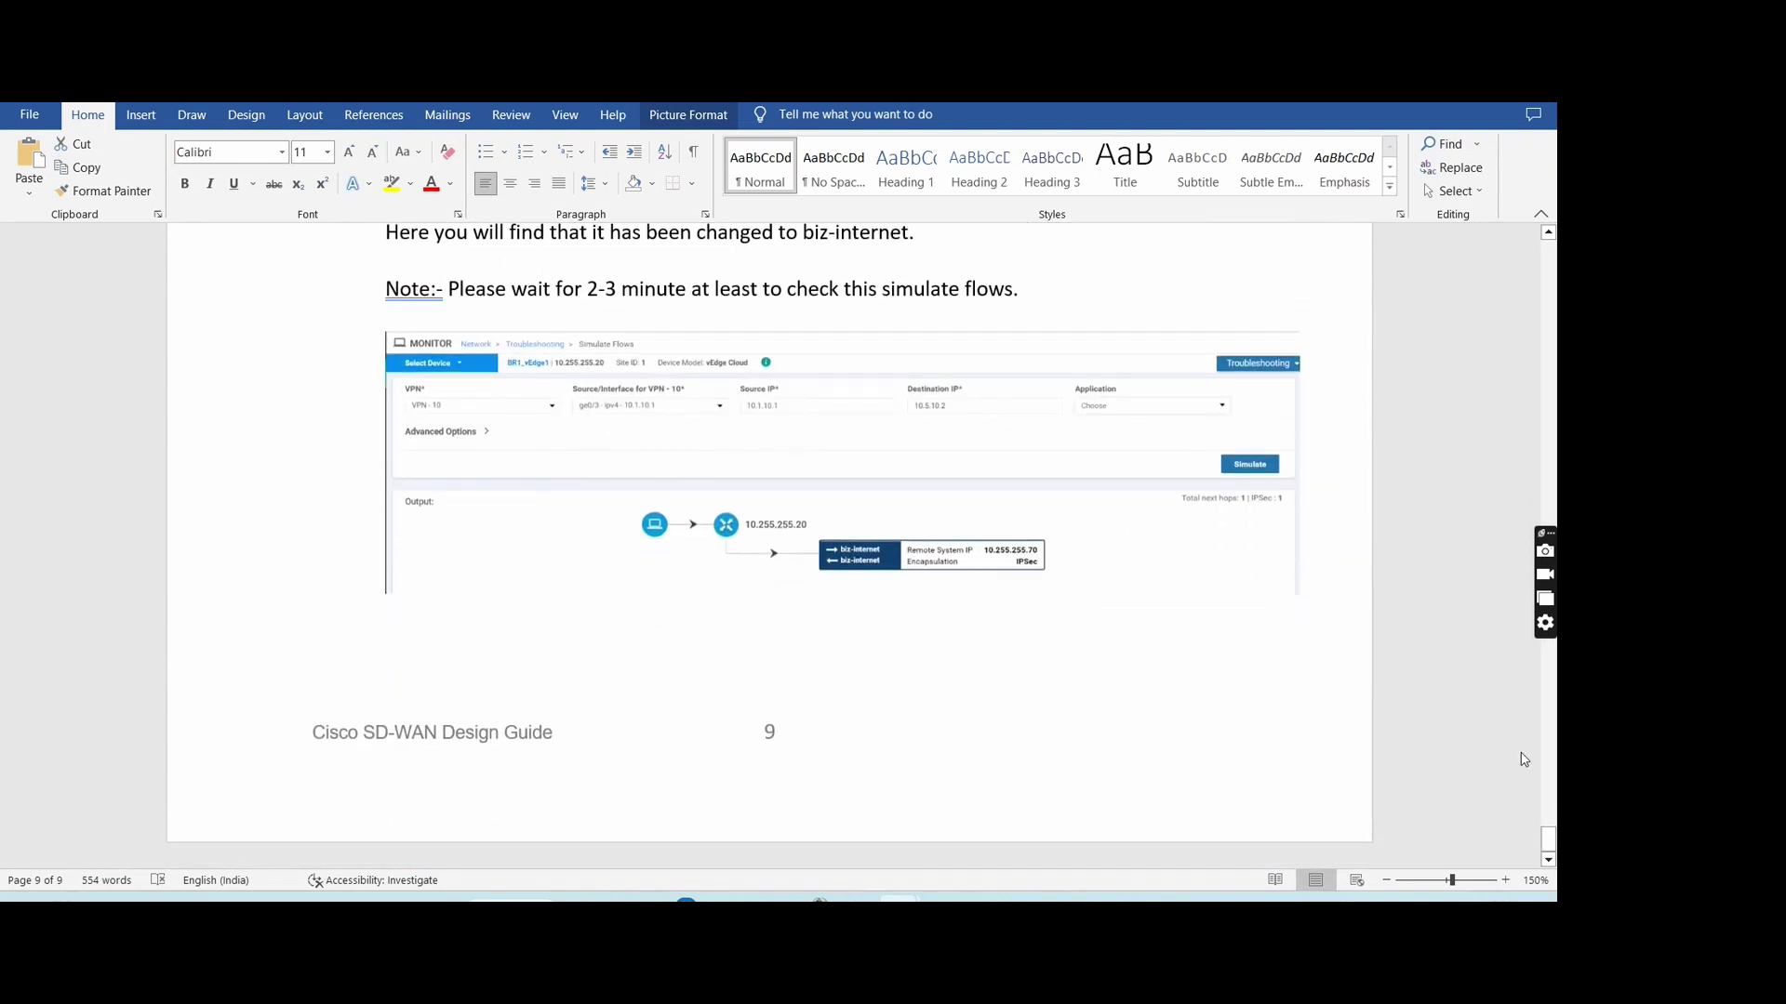